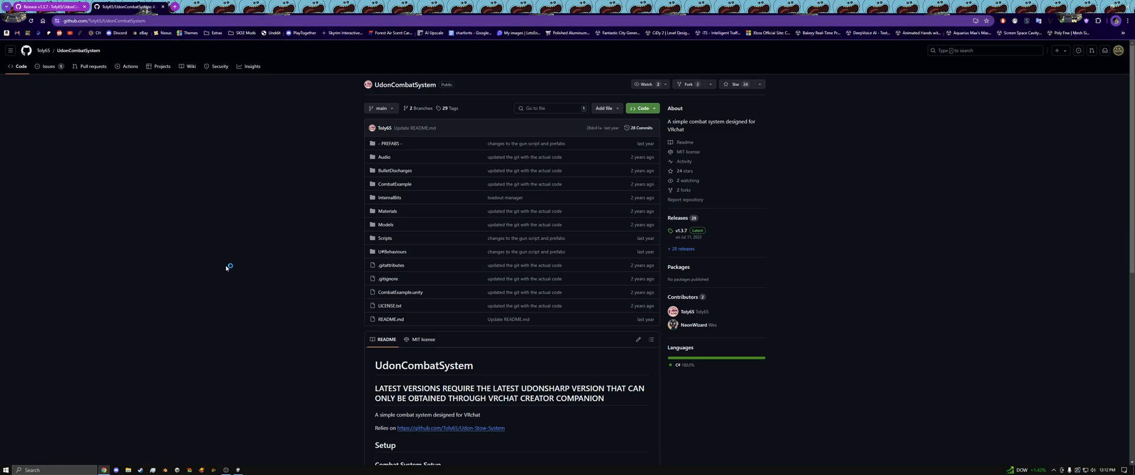
Review the v1.3.7 release page of the UdonCombatSystem repository, including its change notes and downloadable assets.
drag(721, 246, 676, 230)
click(861, 264)
click(26, 3)
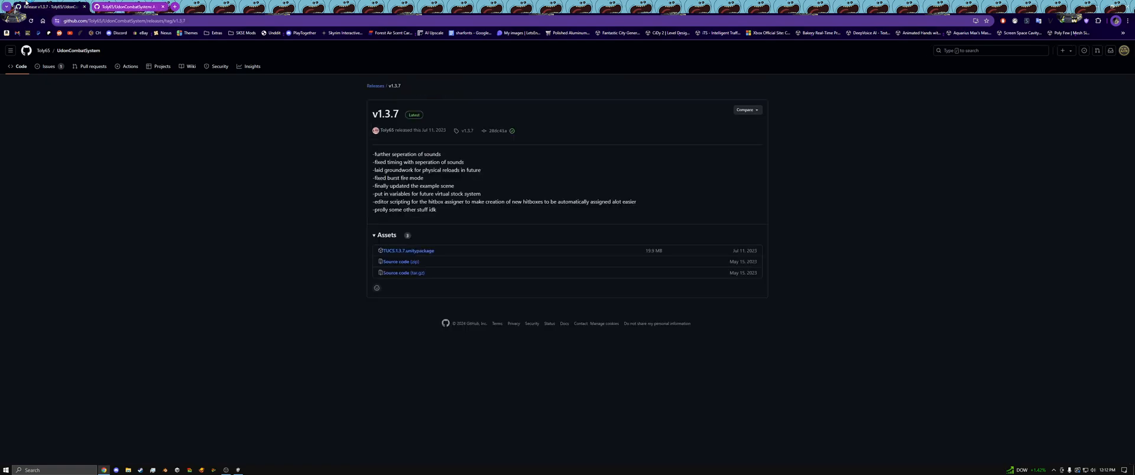
drag(422, 117, 355, 123)
click(313, 152)
drag(371, 116, 400, 112)
click(235, 130)
Read the UdonCombatSystem README for its UdonSharp requirement, the Udon stow system dependency and the setup instructions.
click(140, 3)
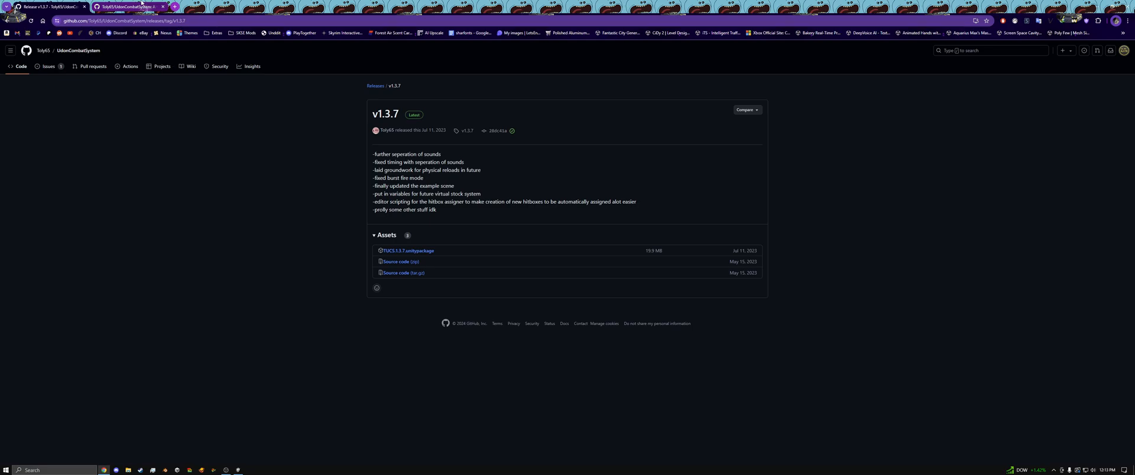
scroll(368, 261, down, 2)
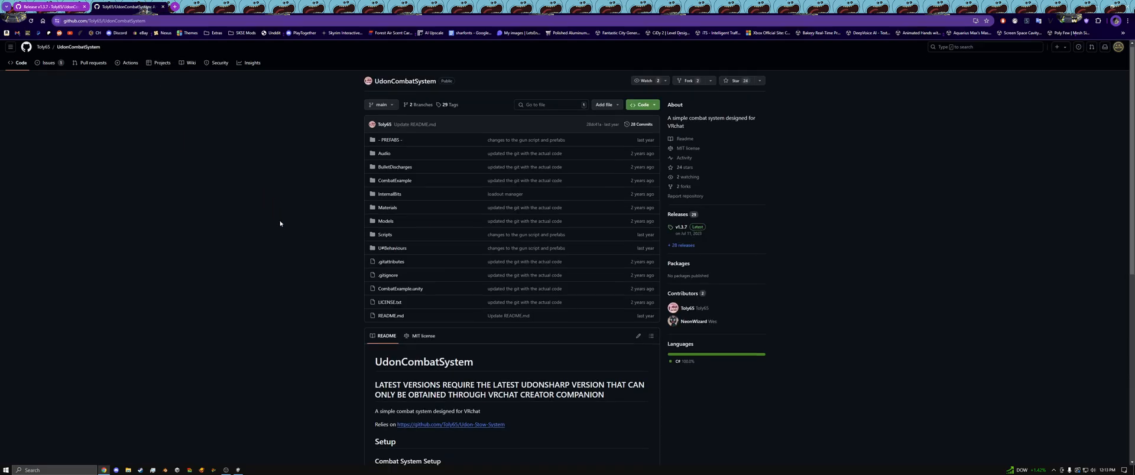
drag(521, 256, 570, 256)
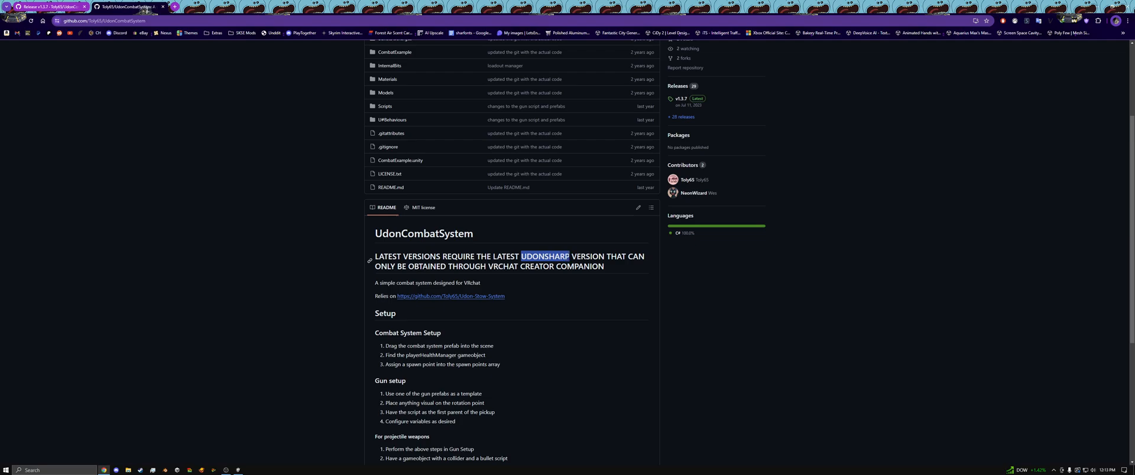
click(289, 258)
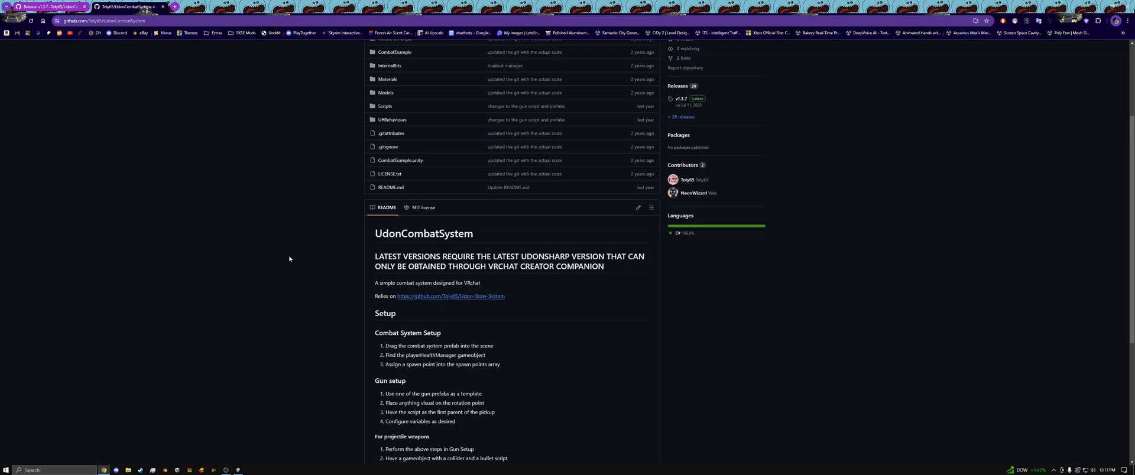
scroll(308, 268, down, 1)
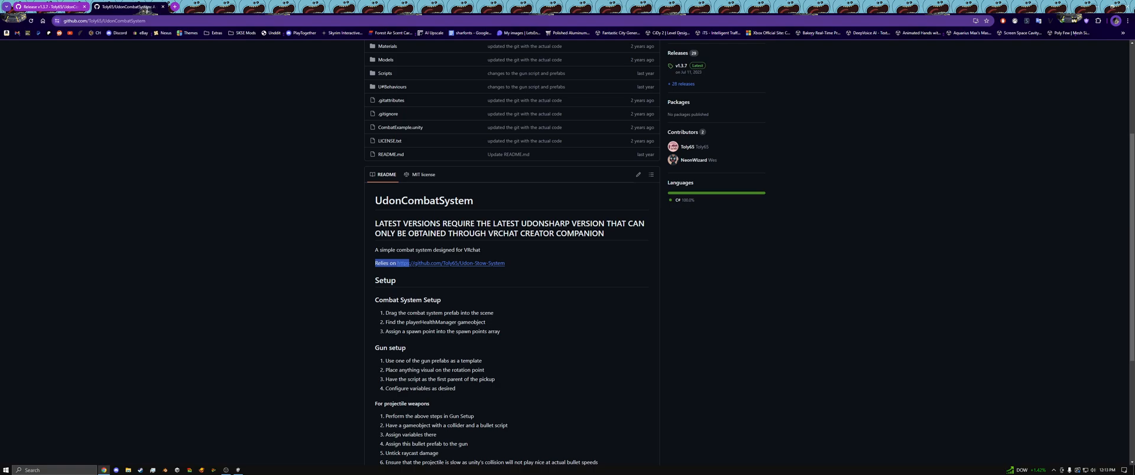
drag(409, 264, 506, 265)
click(221, 267)
drag(521, 223, 604, 234)
click(251, 252)
right_click(249, 252)
click(240, 218)
Switch to the Unity editor and look around the default VRChat world scene and its scene camera settings.
click(1127, 5)
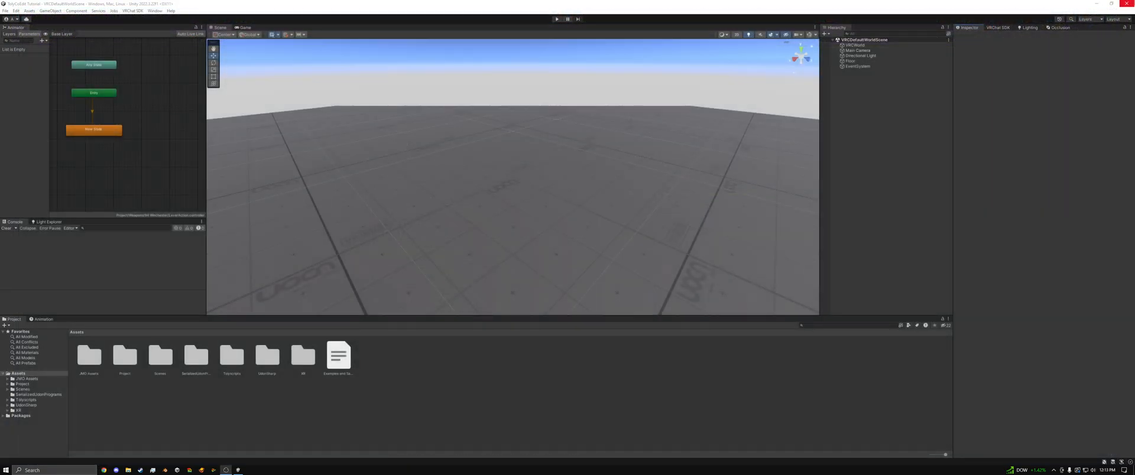
right_drag(562, 171, 638, 118)
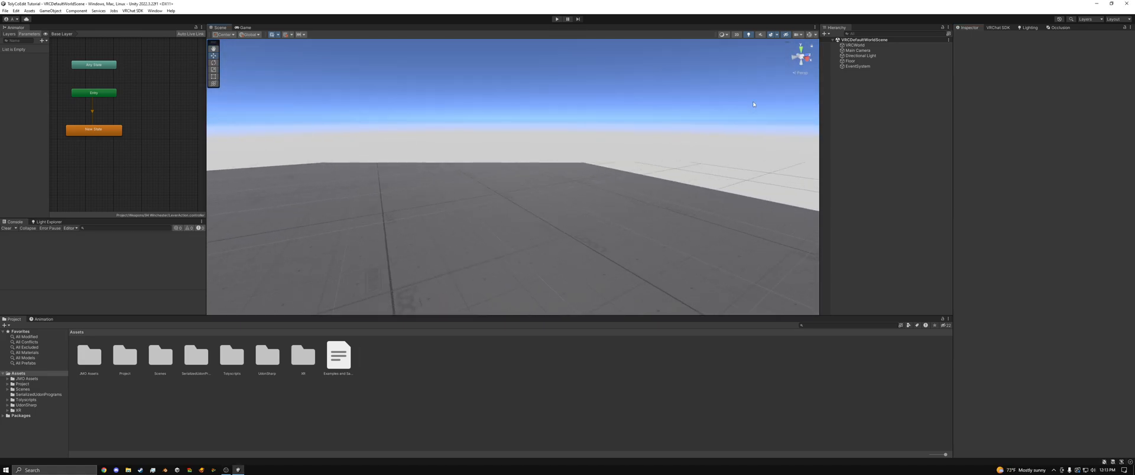
click(799, 34)
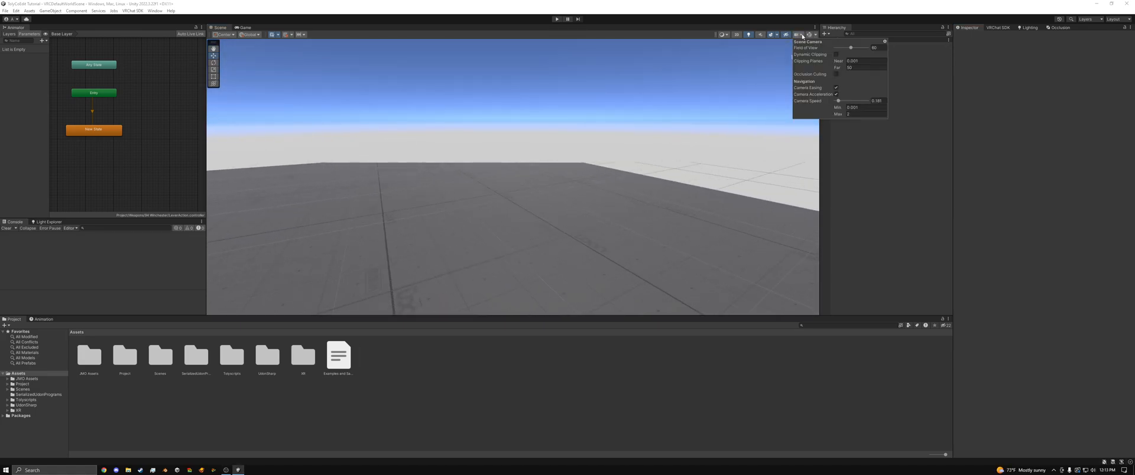
right_drag(577, 165, 455, 180)
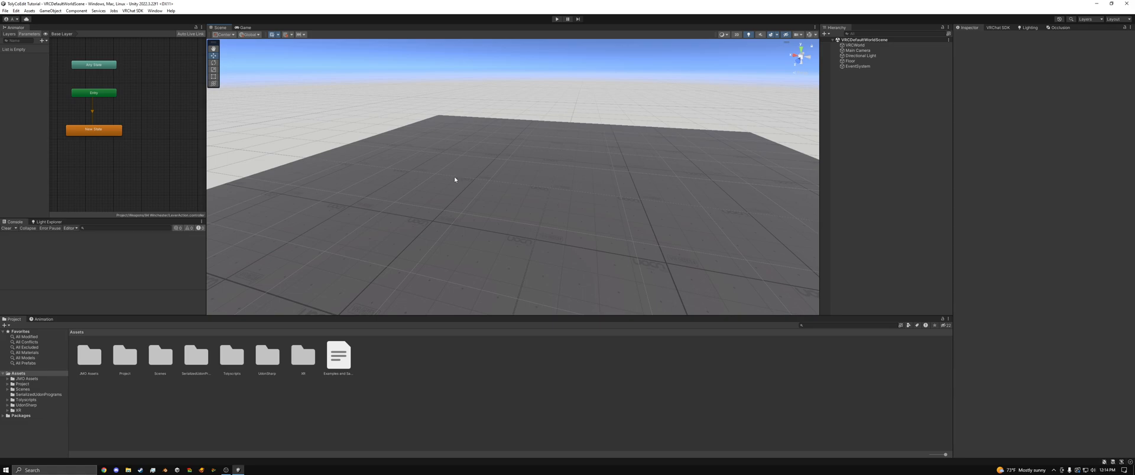
Look through all models and prefabs in the project for assets with broken magenta materials.
click(87, 358)
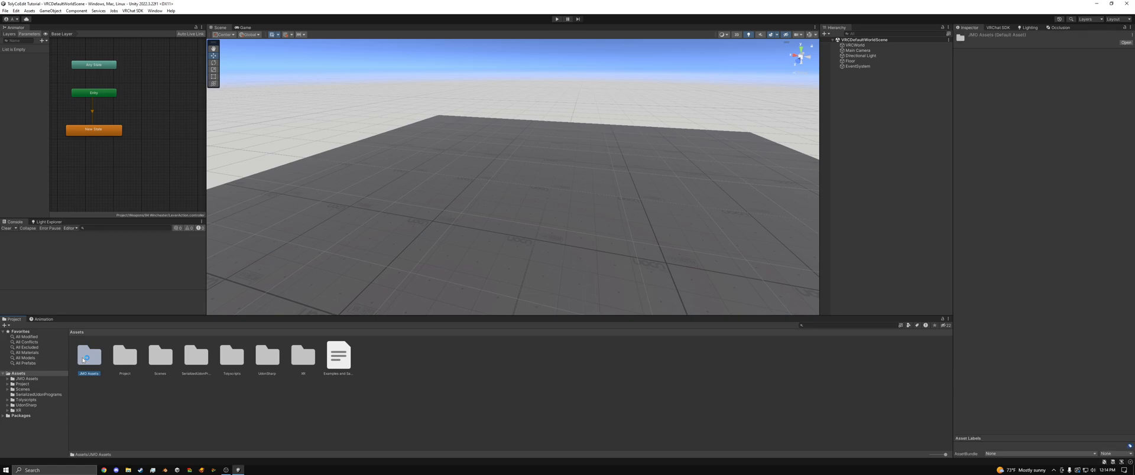
click(297, 413)
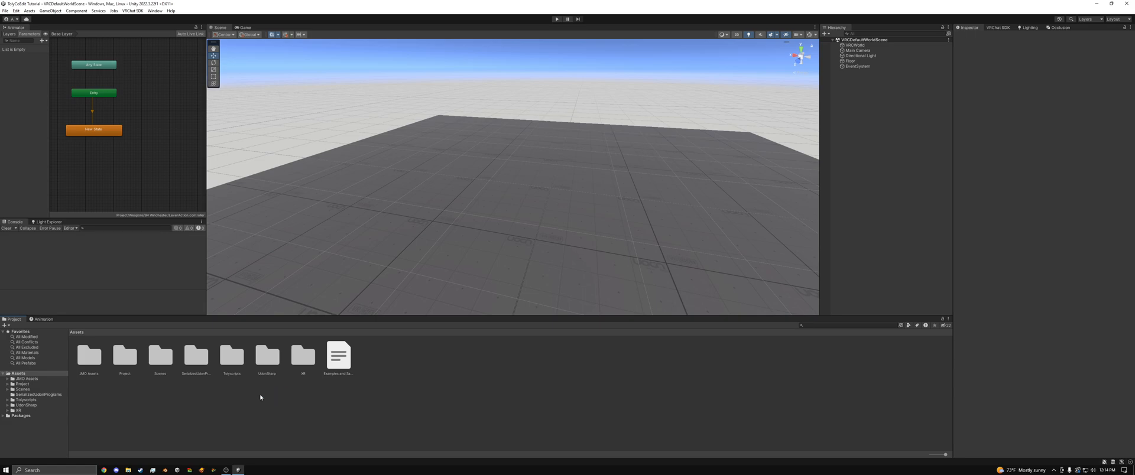
click(26, 359)
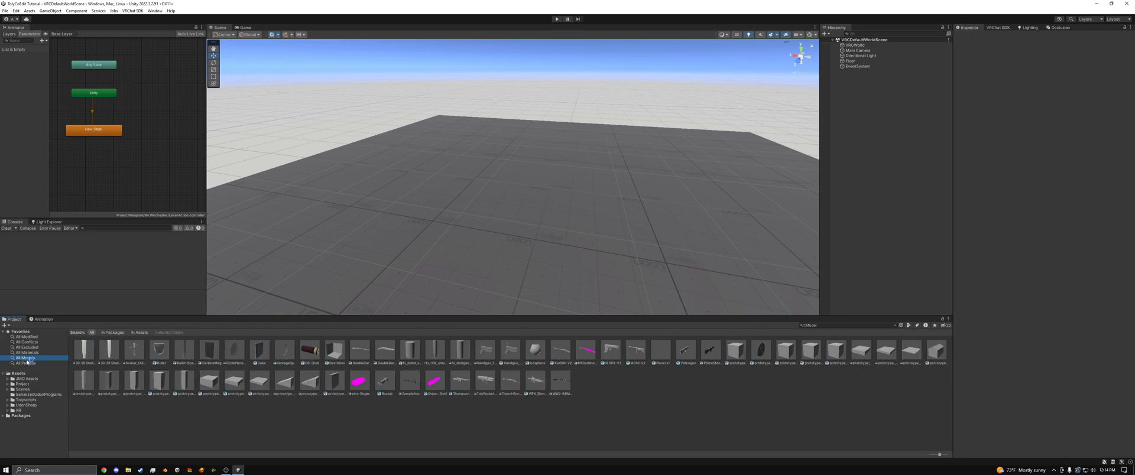
click(26, 363)
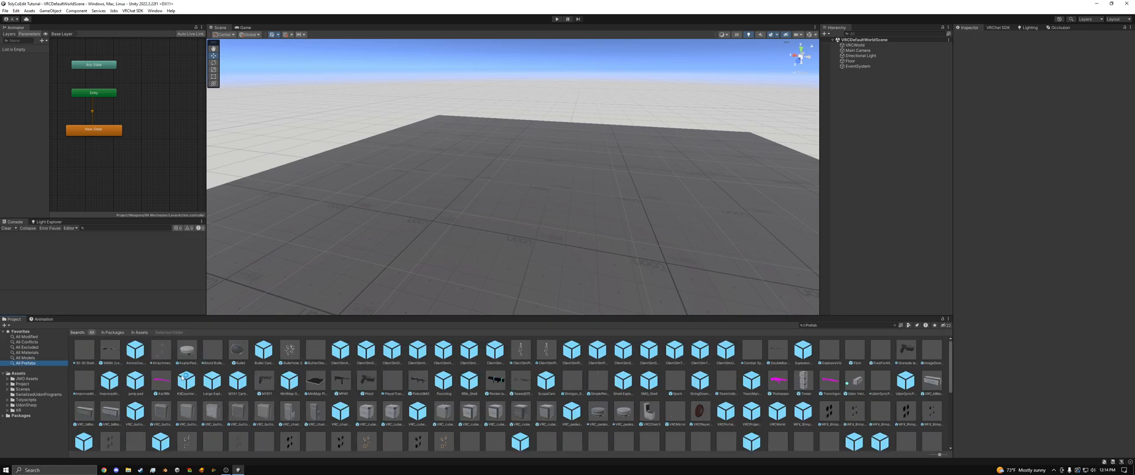
ctrl+scroll(195, 380, up, 3)
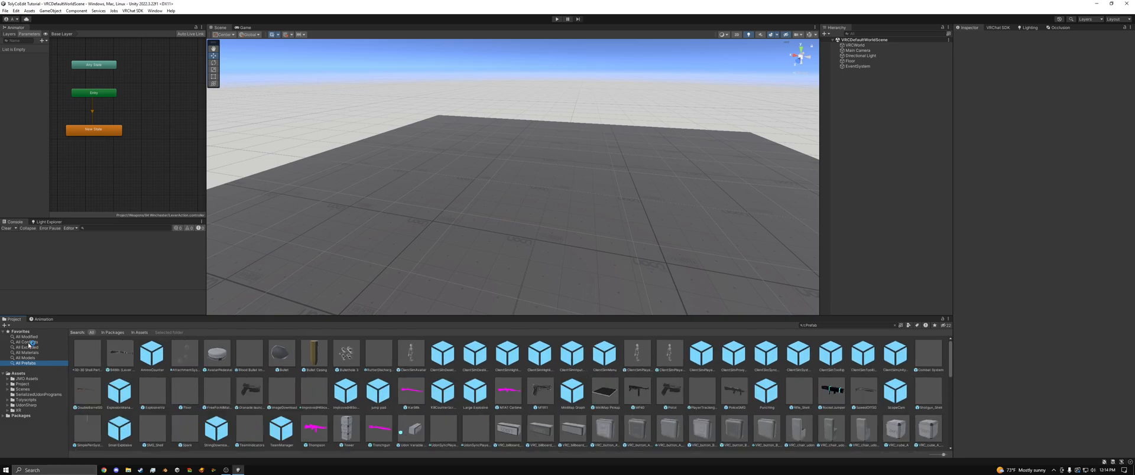
Change the shader of all seven magenta materials in the project to Standard (Specular setup).
click(31, 353)
ctrl+scroll(414, 391, up, 2)
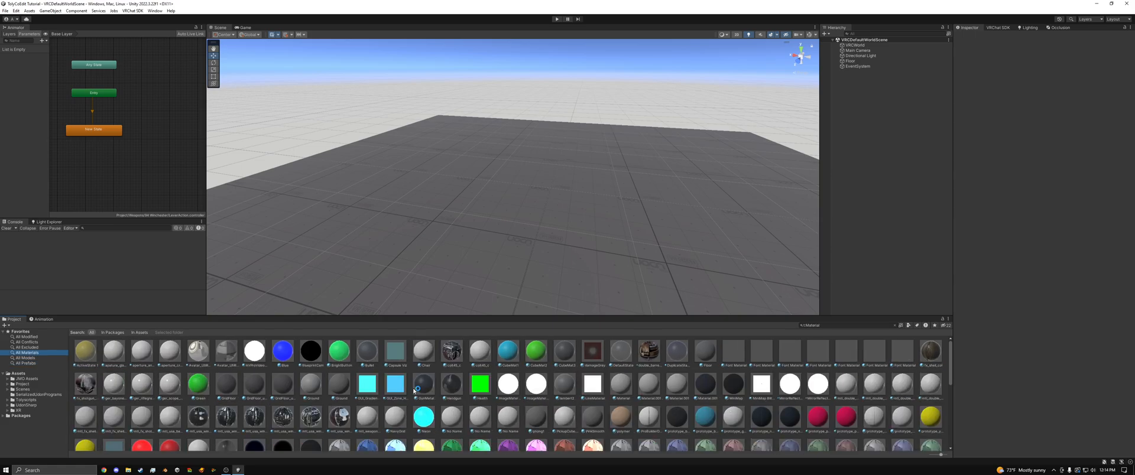
scroll(414, 391, down, 10)
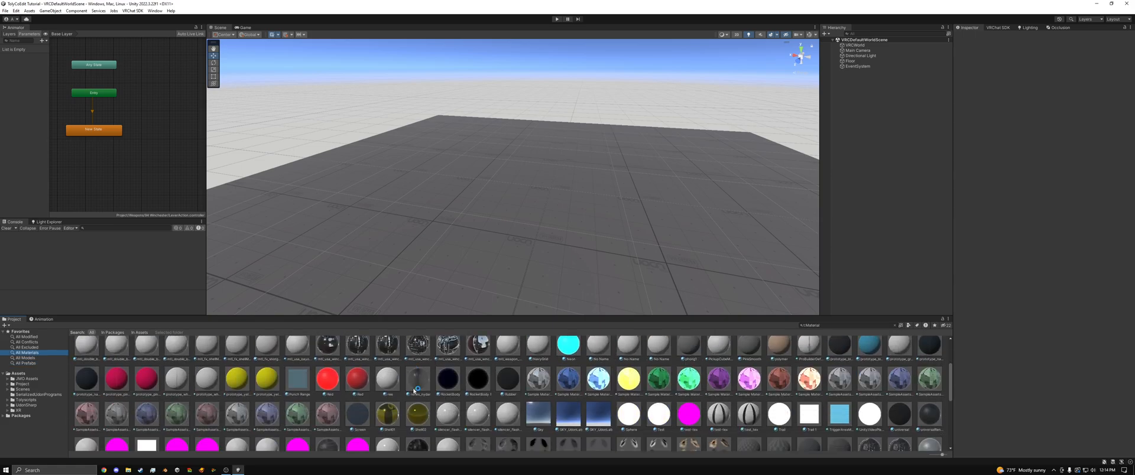
click(691, 356)
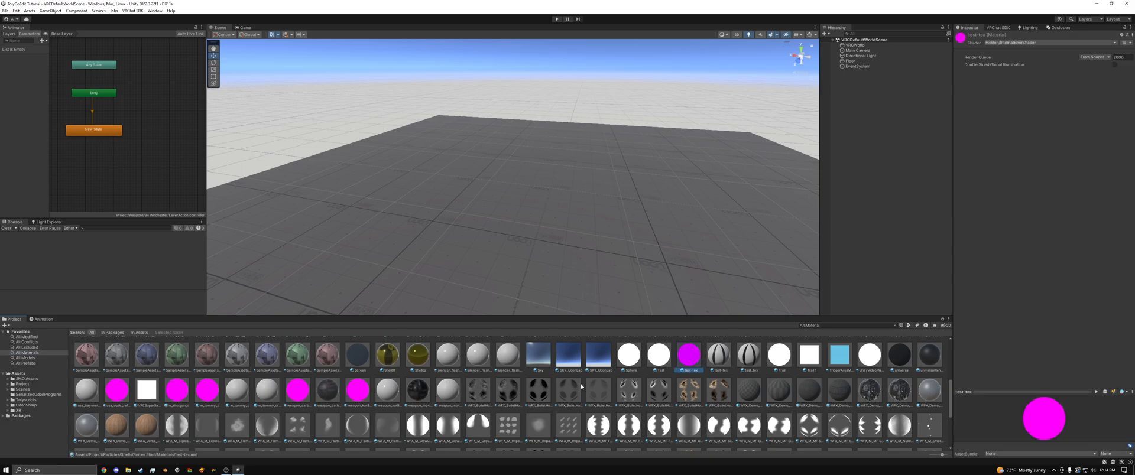
ctrl+click(358, 391)
ctrl+click(297, 391)
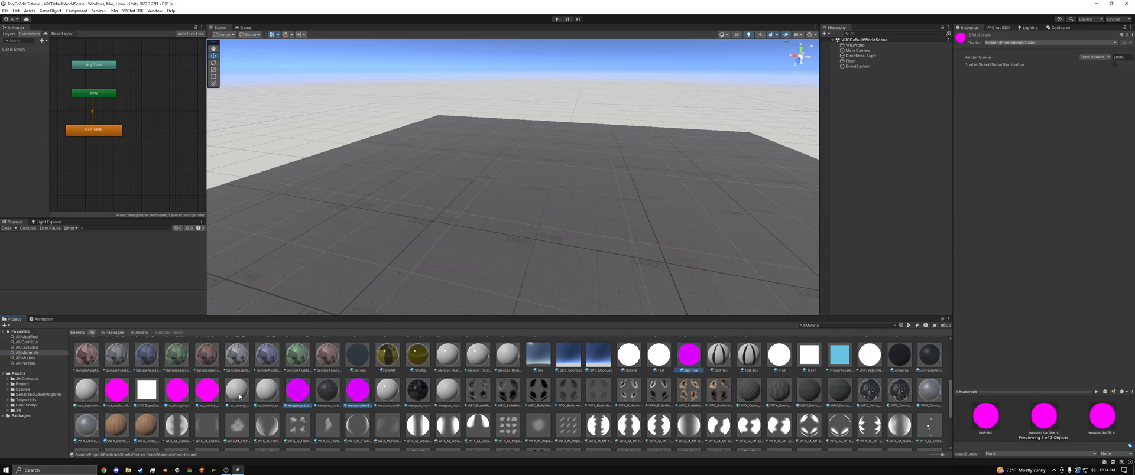
ctrl+click(207, 390)
ctrl+click(177, 391)
ctrl+click(117, 391)
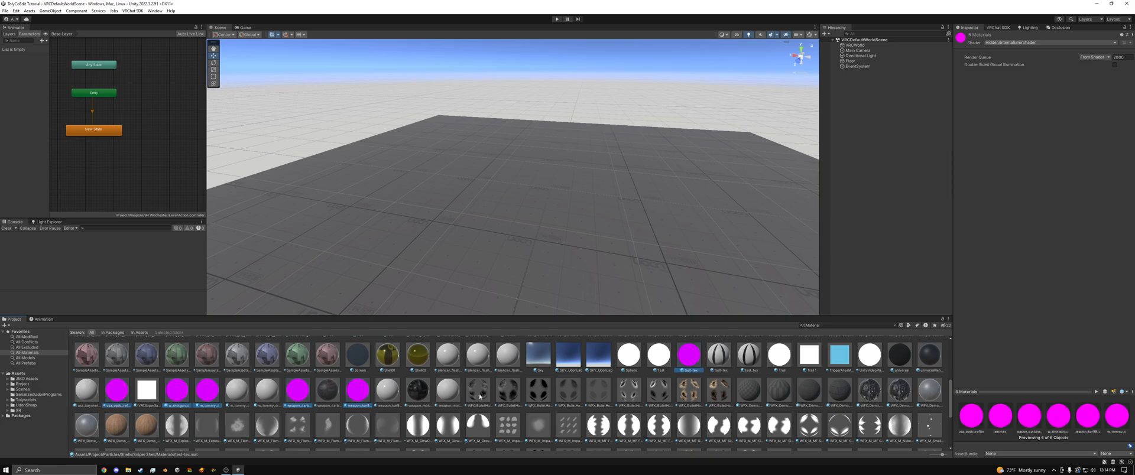
scroll(478, 396, down, 3)
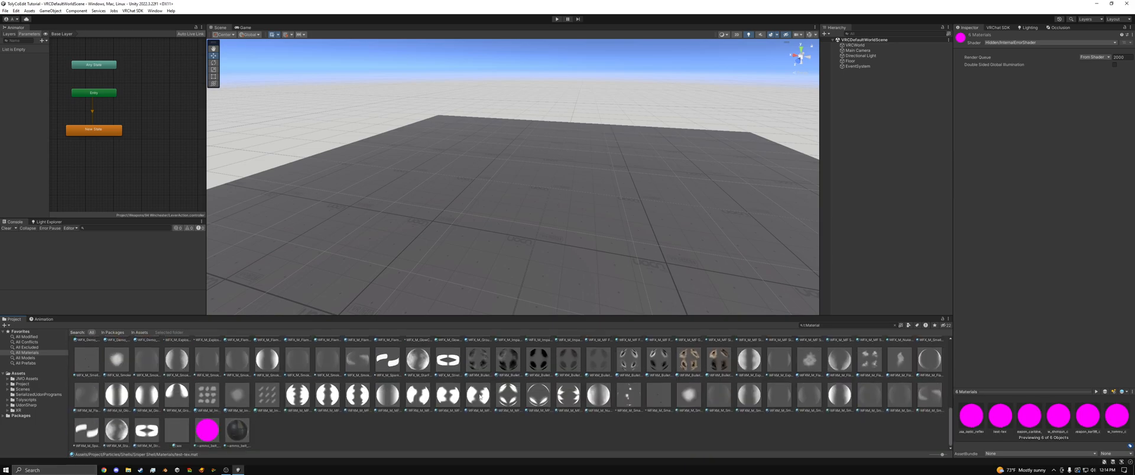
ctrl+click(207, 430)
click(998, 44)
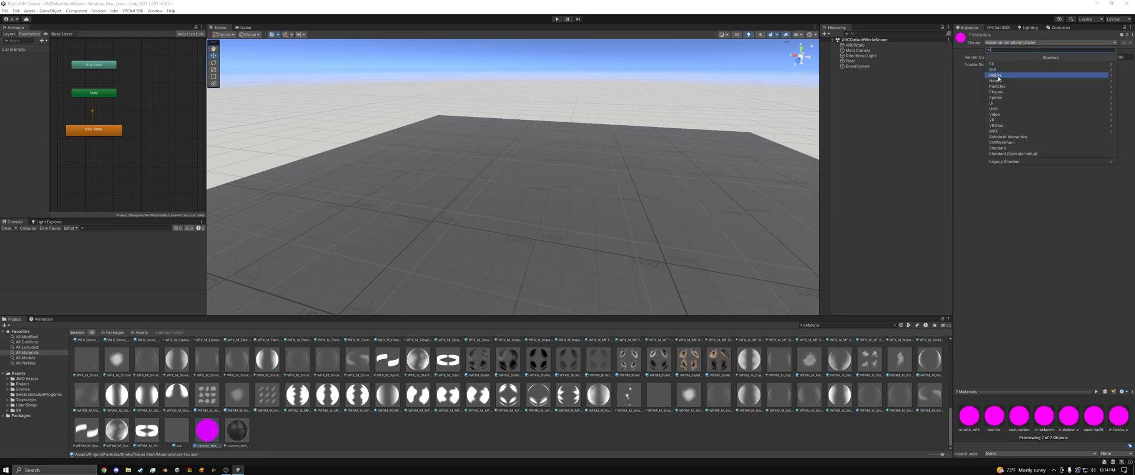
click(1005, 154)
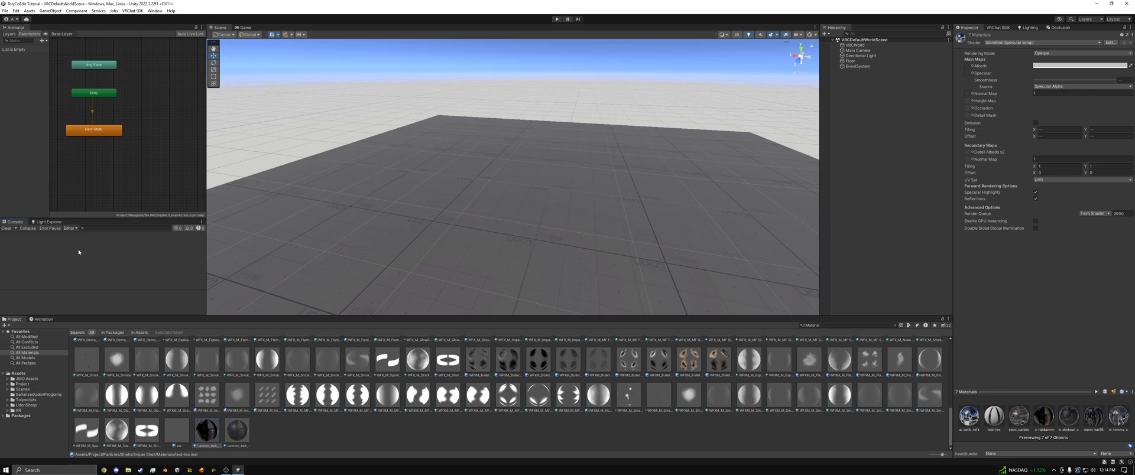
Place the Combat System prefab from the combat system's PREFABS folder onto the floor in the scene.
click(23, 374)
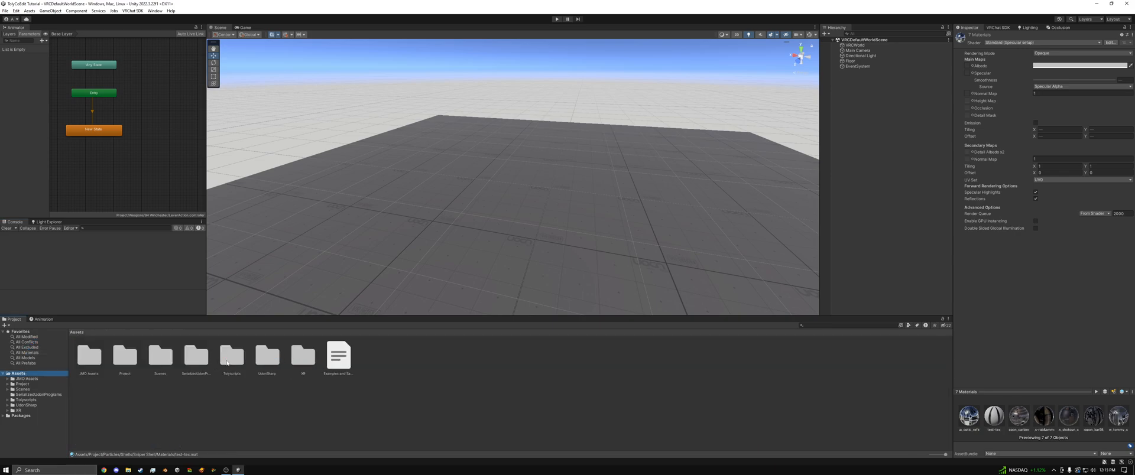
click(226, 361)
double_click(226, 362)
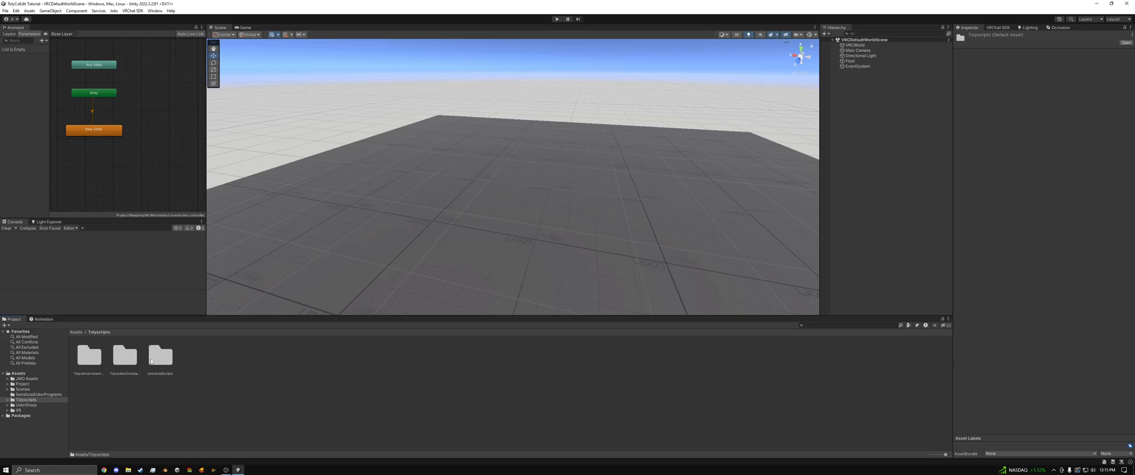
double_click(129, 359)
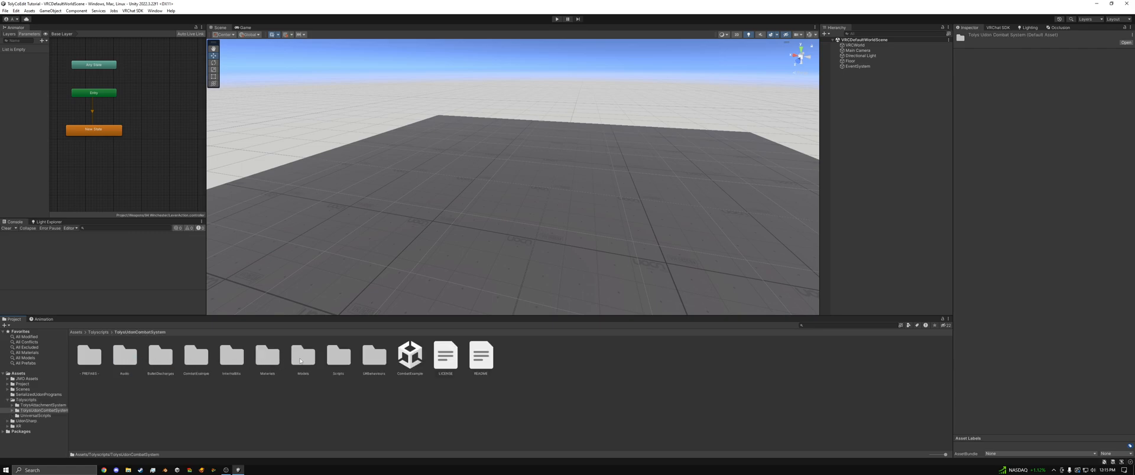
double_click(92, 359)
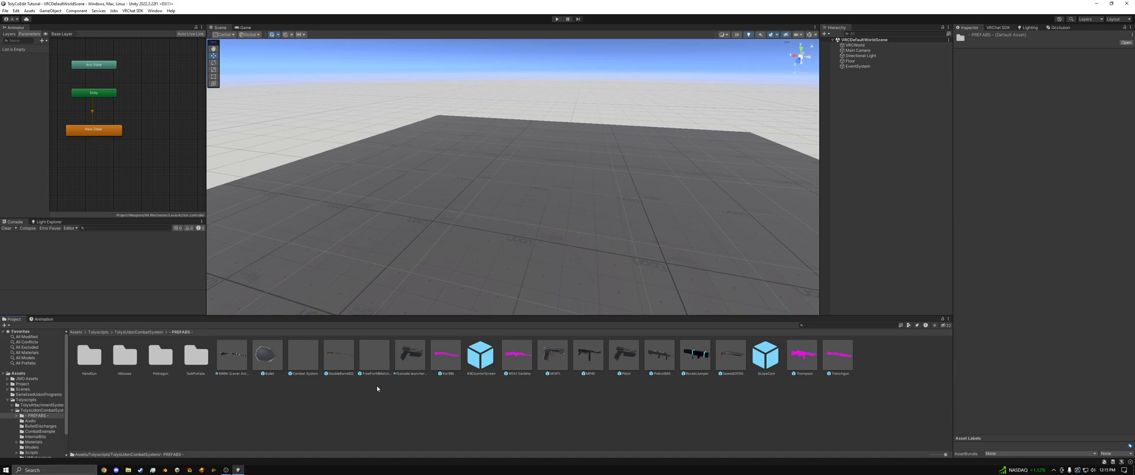
click(297, 363)
drag(414, 225, 415, 226)
drag(414, 227, 417, 228)
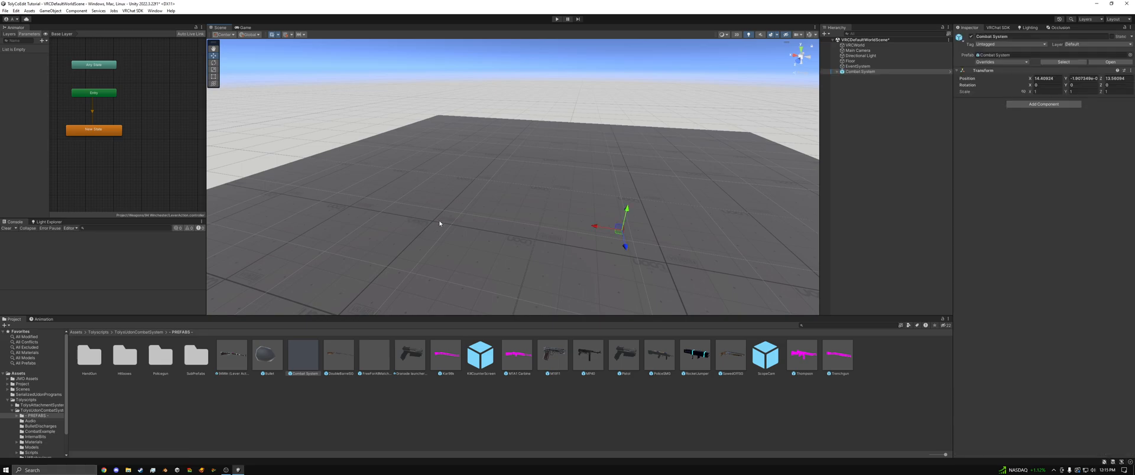
Expand the Combat System object in the scene and unpack its prefab completely.
click(837, 72)
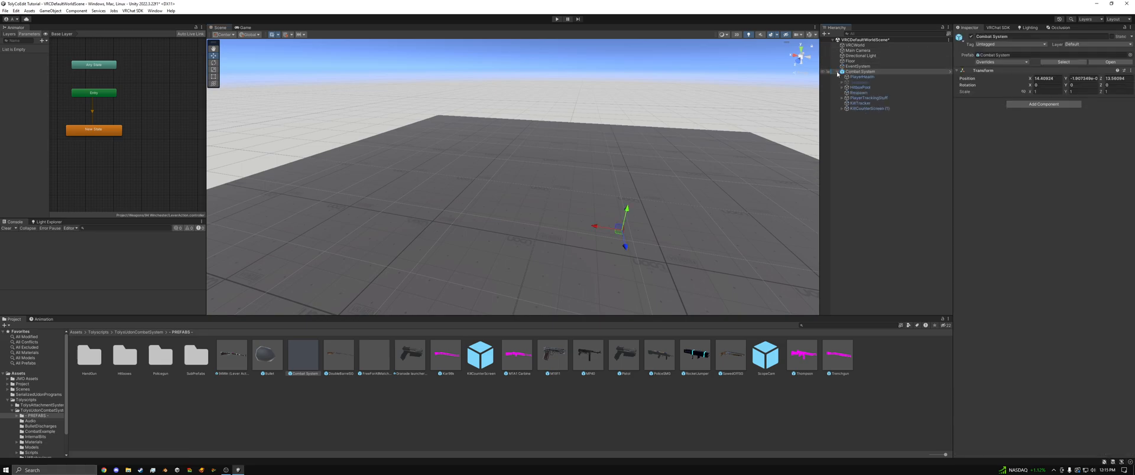
right_click(849, 72)
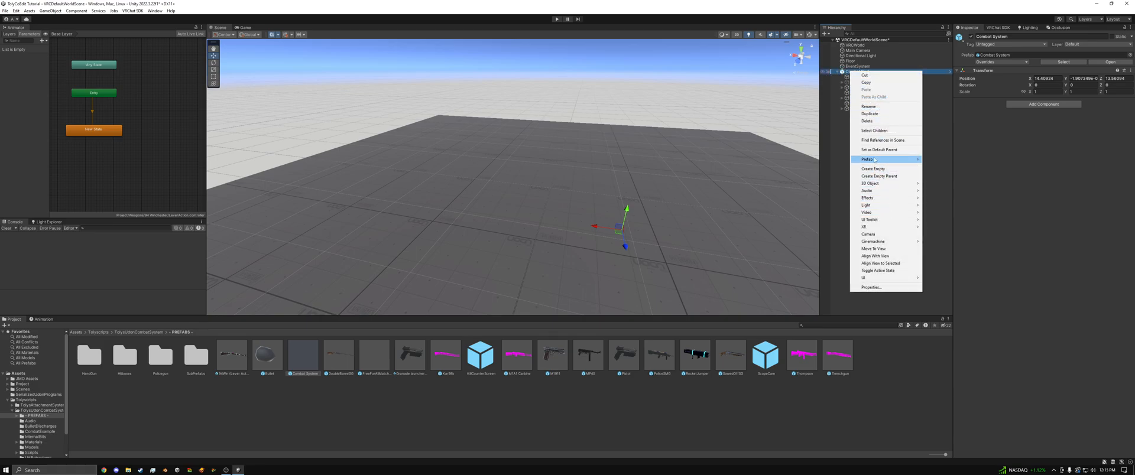
mouse_move(890, 159)
click(949, 217)
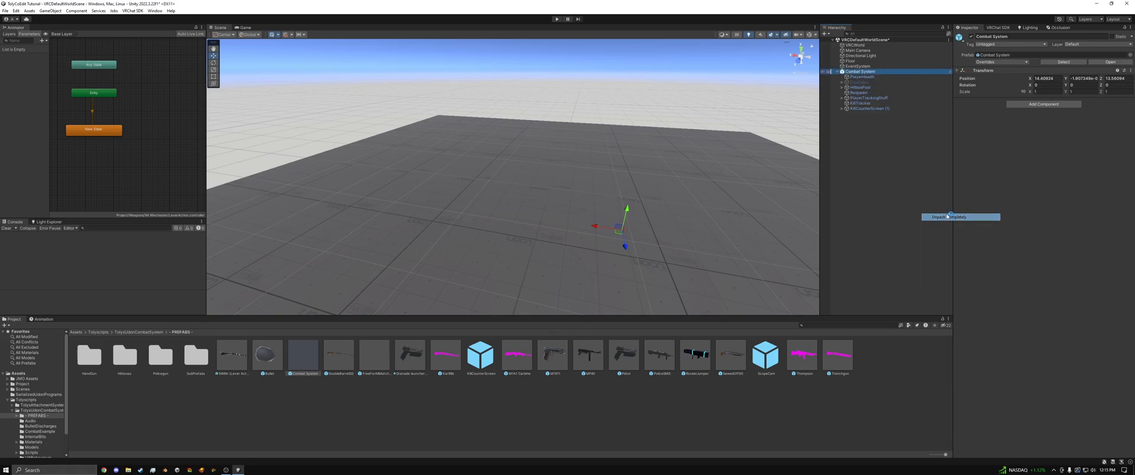
Assign VRCWorld as the first respawn point in PlayerHealth's Player Health Manager script.
click(862, 78)
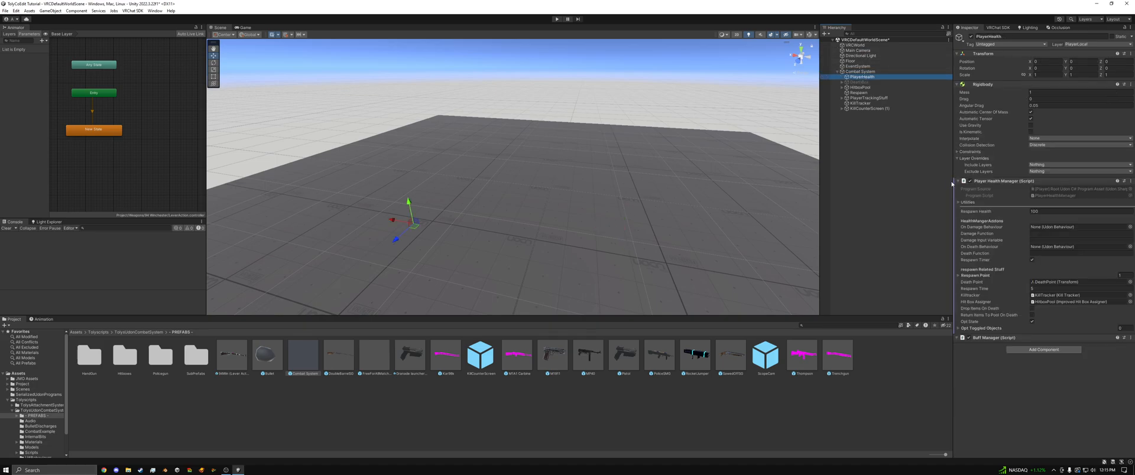
click(976, 276)
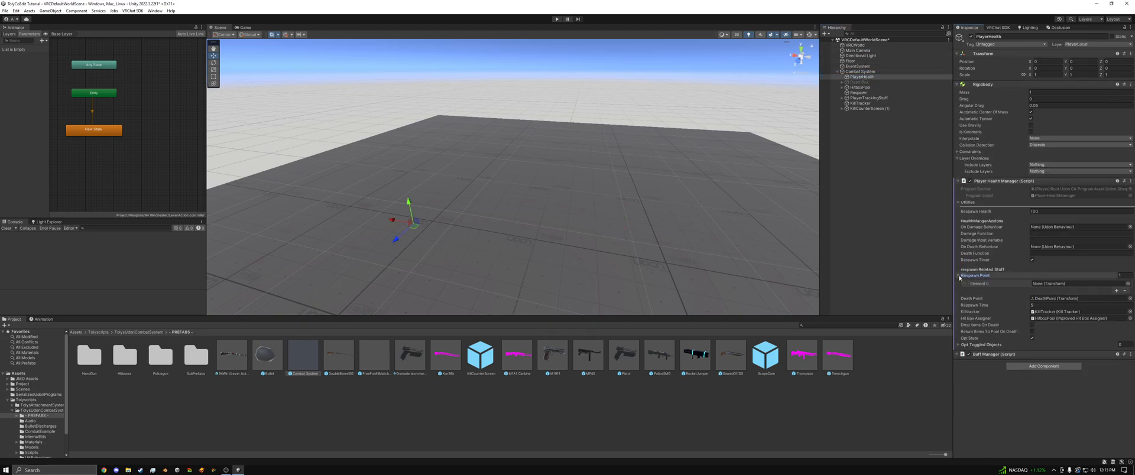
drag(855, 46, 1047, 286)
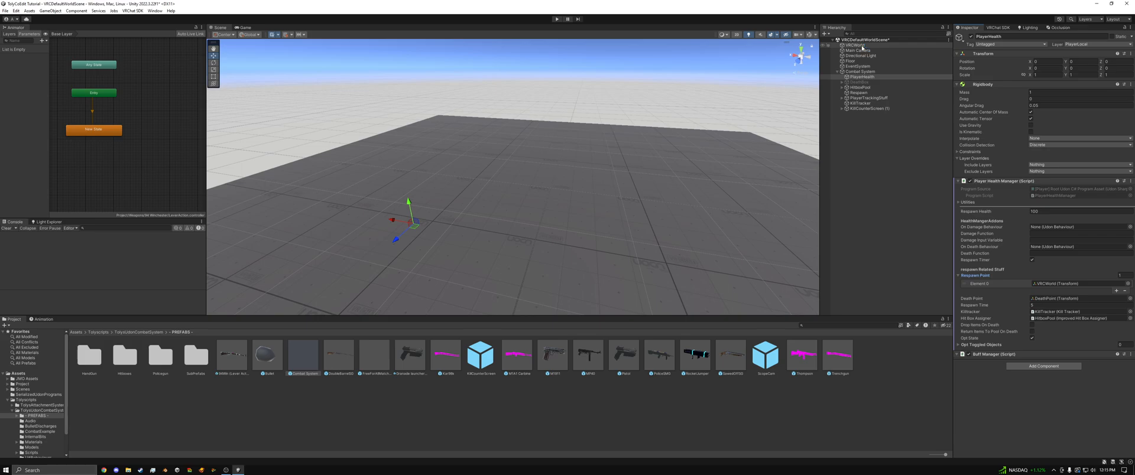
Examine the DeathBox, Respawn and individual ImprovedHitbox objects within the Combat System's HitboxPool.
click(870, 87)
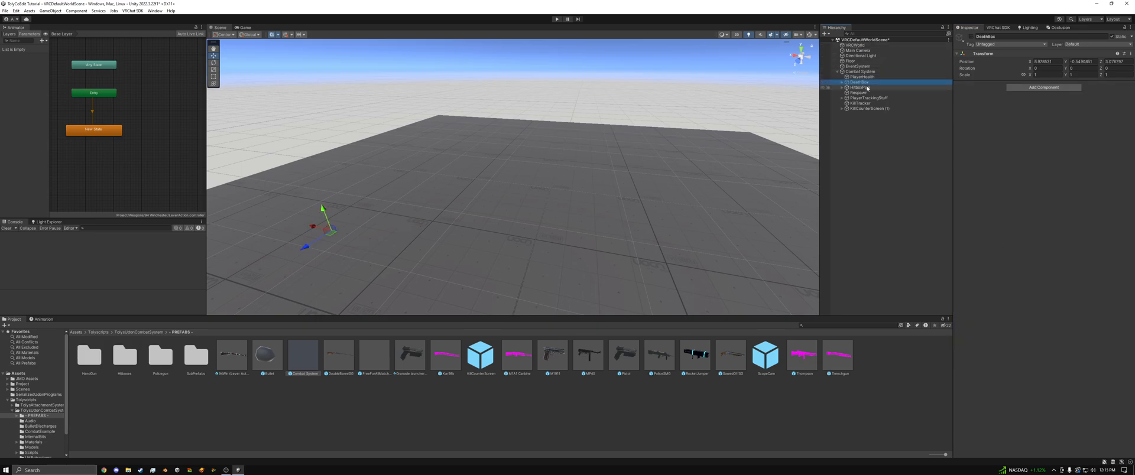
click(867, 94)
click(842, 88)
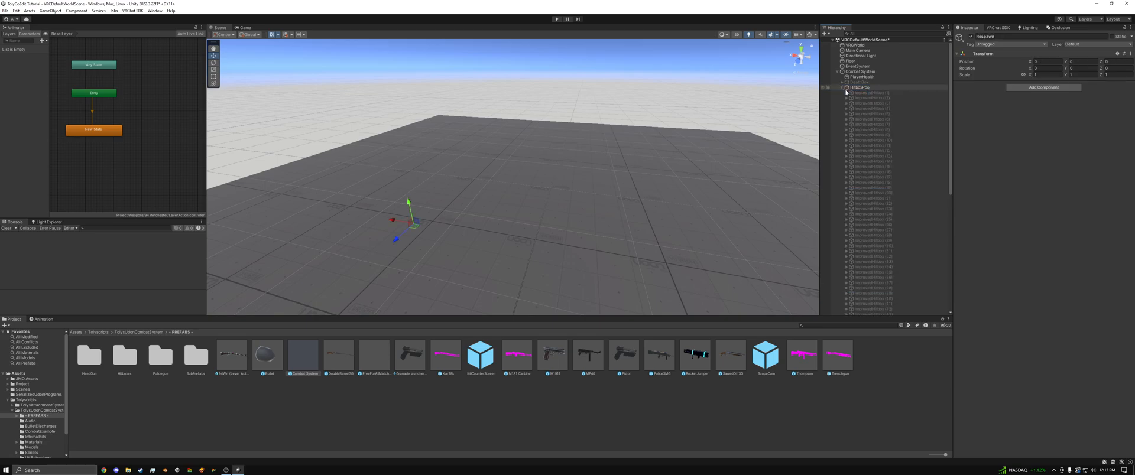
click(857, 98)
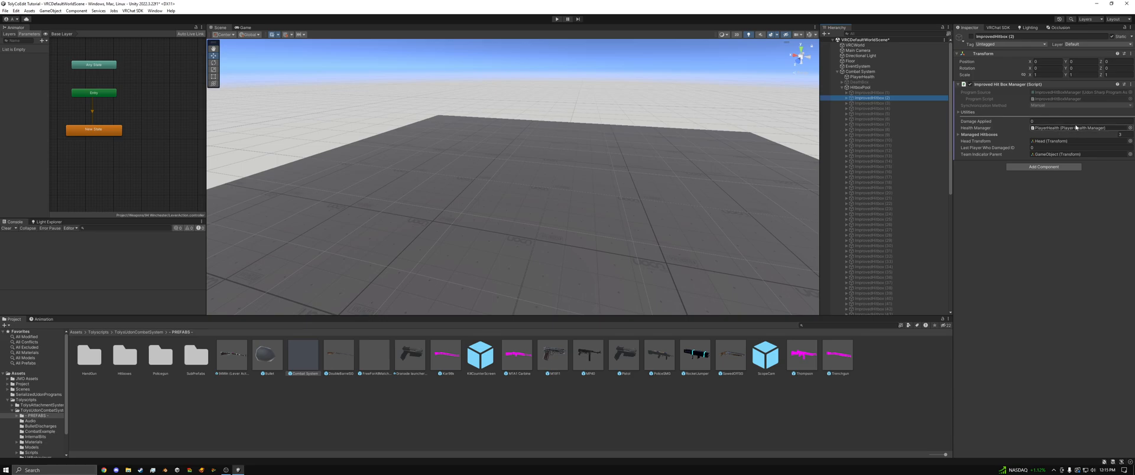
click(880, 93)
click(875, 108)
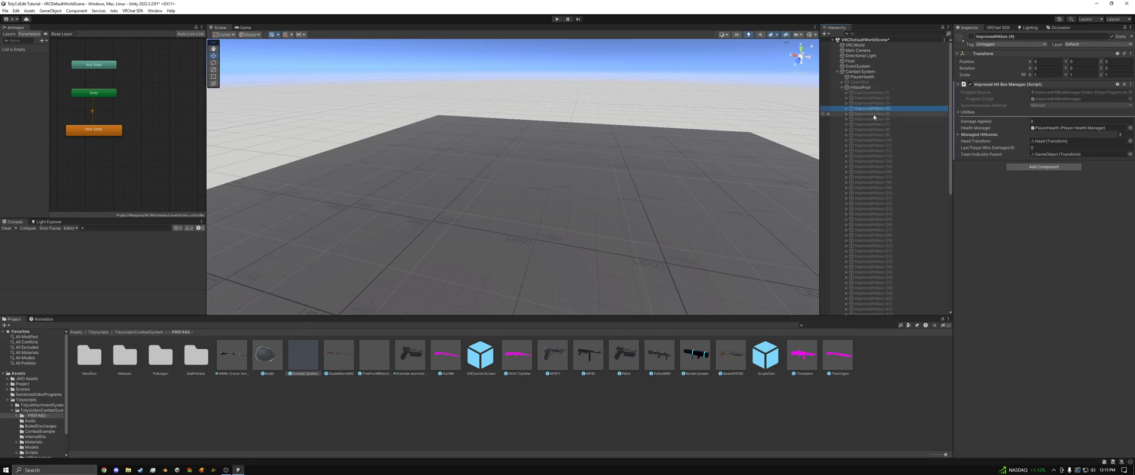
click(873, 140)
click(842, 87)
click(853, 92)
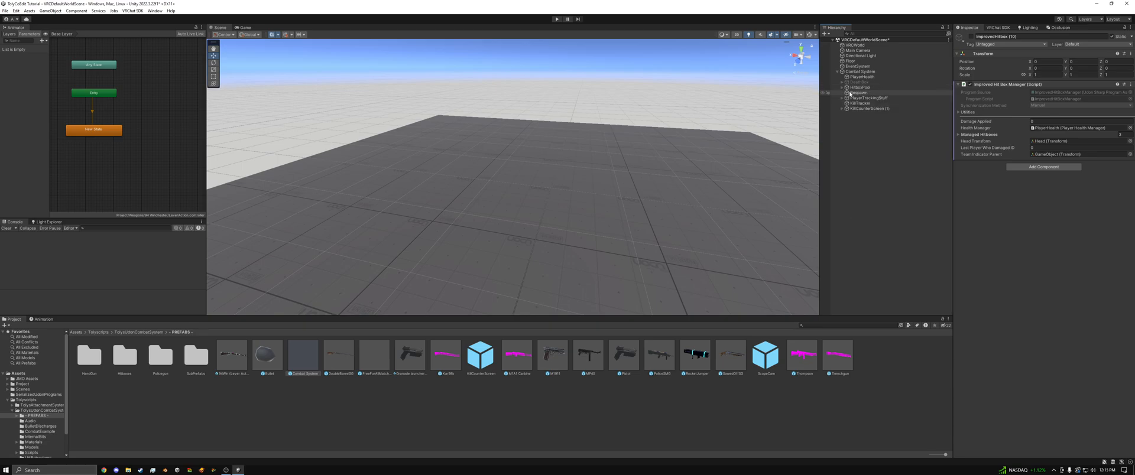
Review the settings of the Combat System's tracking, kill counter, respawn and PlayerHealth objects, and collapse the Combat System.
click(868, 98)
click(862, 103)
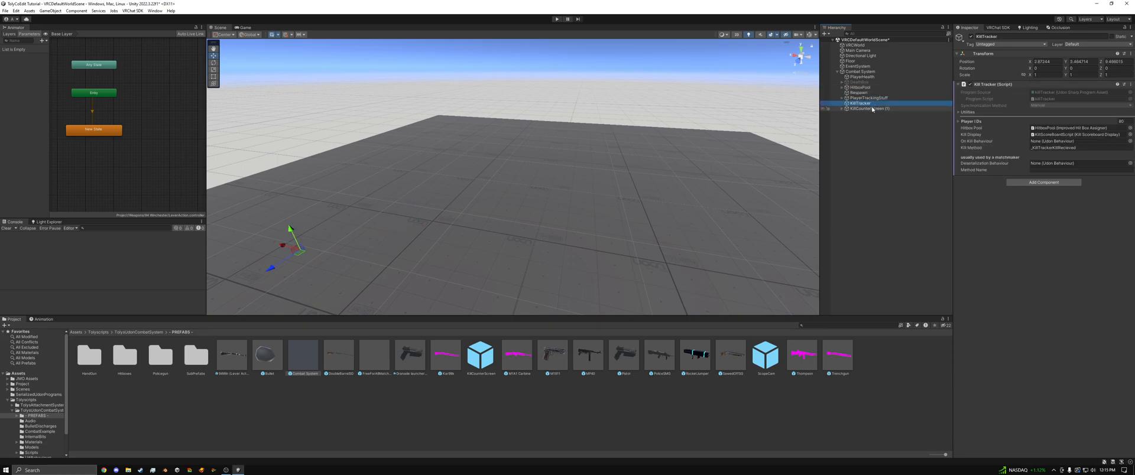
click(873, 109)
click(864, 93)
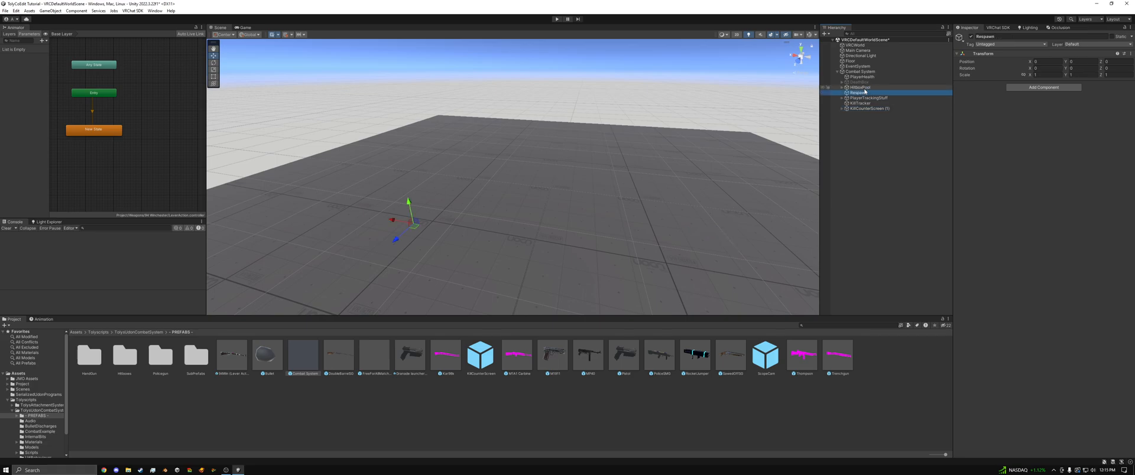
click(862, 87)
click(863, 78)
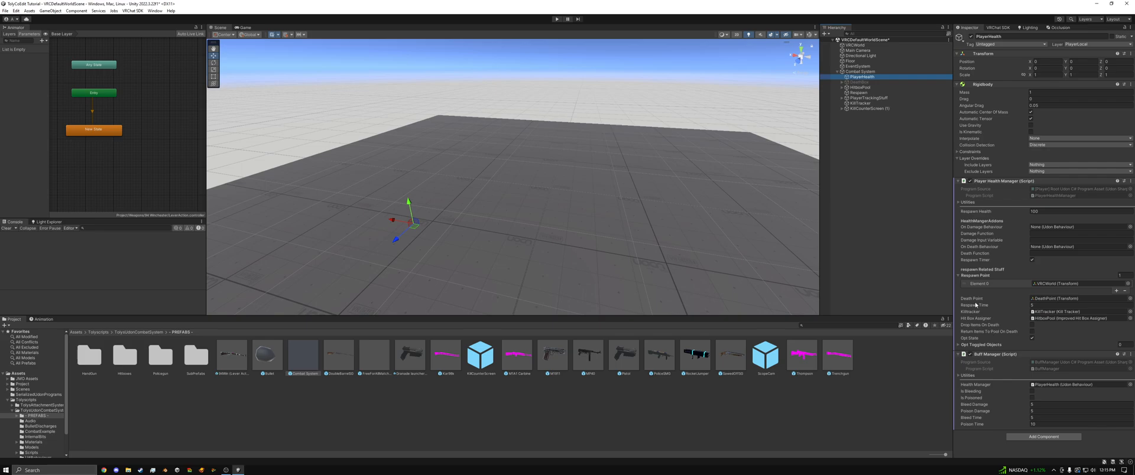
click(837, 72)
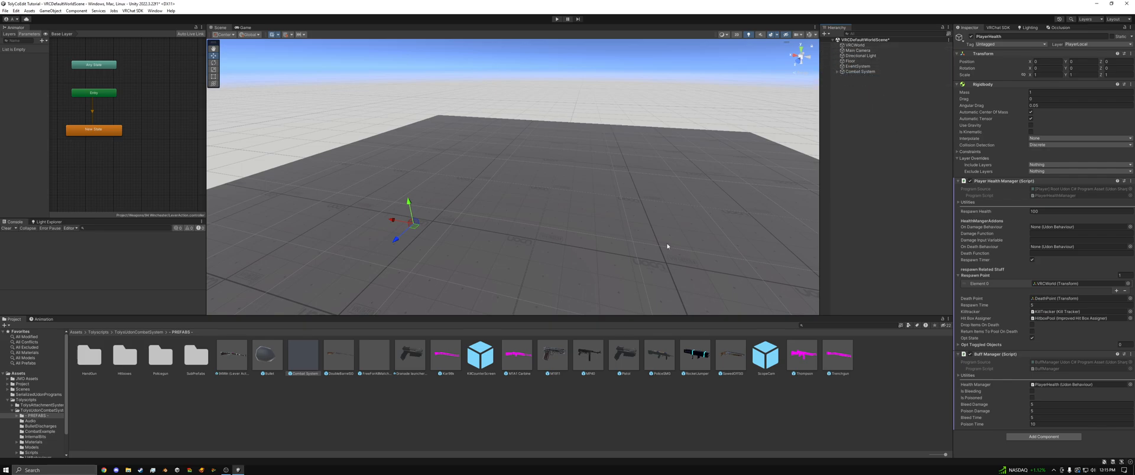
Place the 94Win (Lever Action) rifle prefab above the floor near the VRChat logo.
right_drag(580, 216, 535, 230)
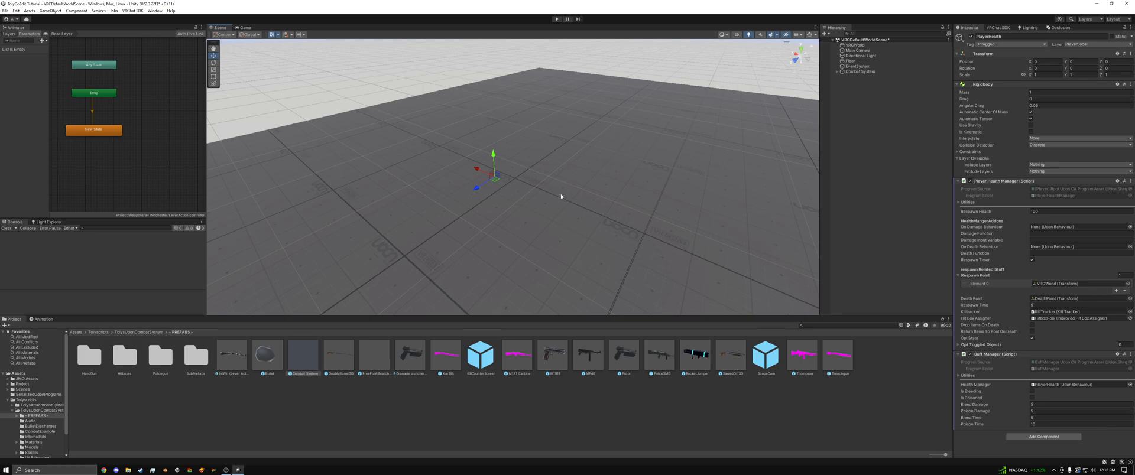
right_drag(561, 197, 534, 200)
scroll(567, 189, down, 2)
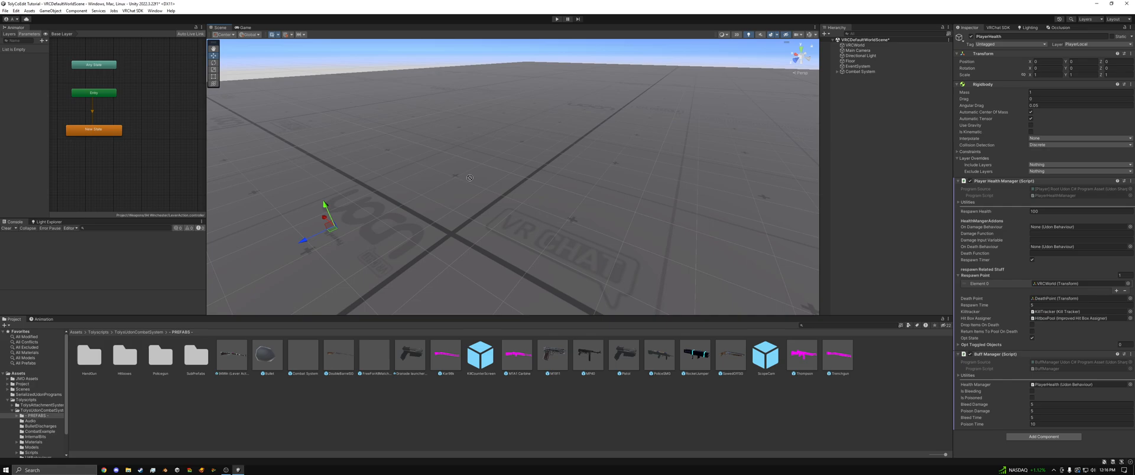
drag(470, 177, 433, 144)
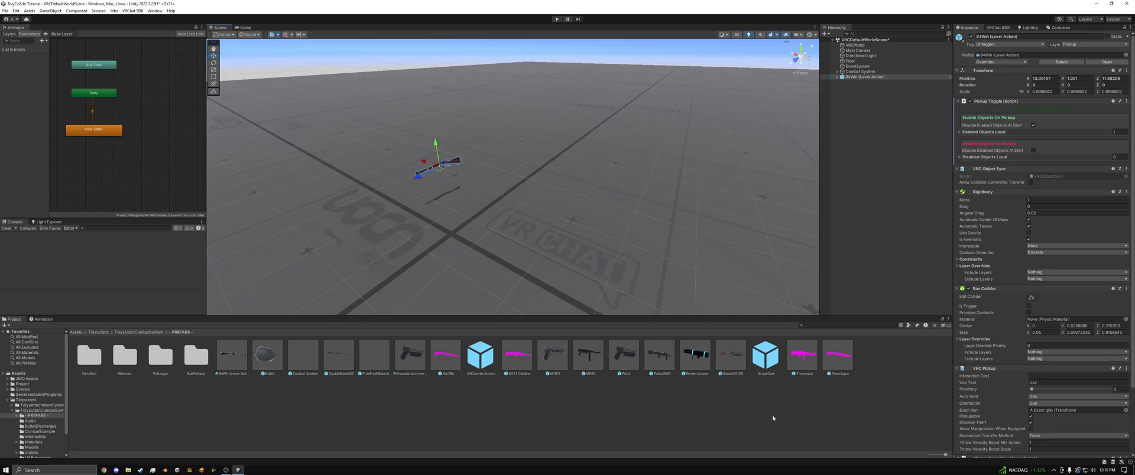
Add the Trenchgun prefab to the scene and position it above the floor beside the lever-action rifle.
drag(837, 356, 461, 202)
drag(459, 172, 452, 145)
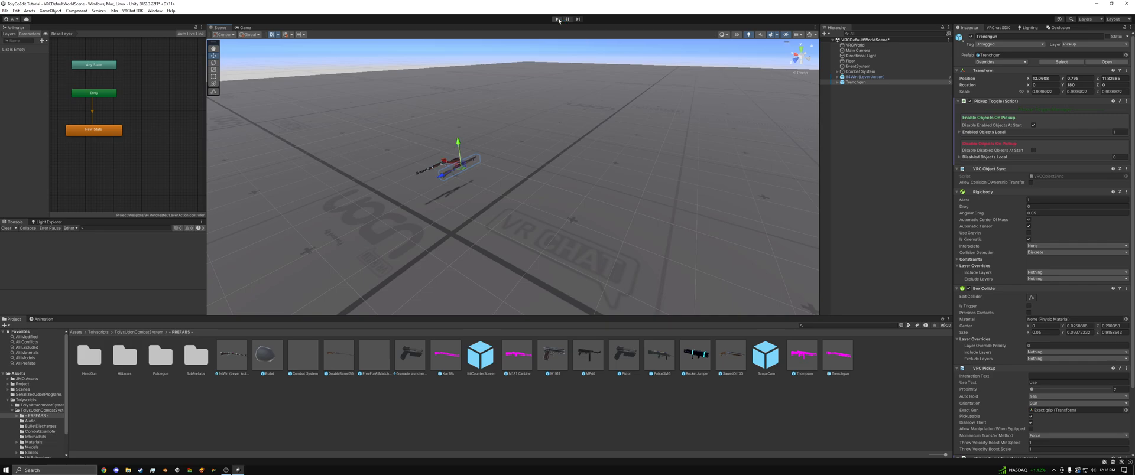
right_drag(543, 200, 582, 187)
key(w)
key(a)
drag(580, 185, 513, 148)
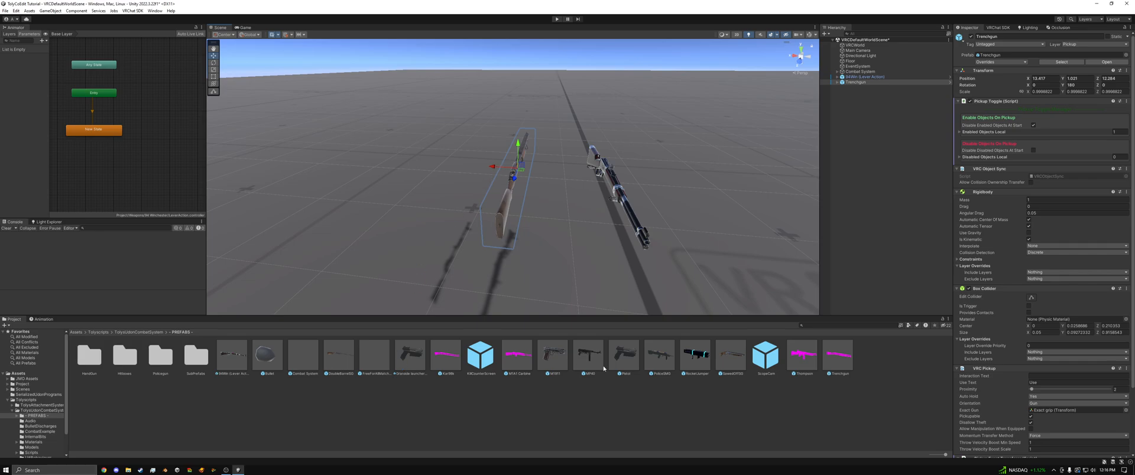
Examine the lever-action rifle's components, including the Enabled Objects Local list of its Pickup Toggle script.
click(651, 359)
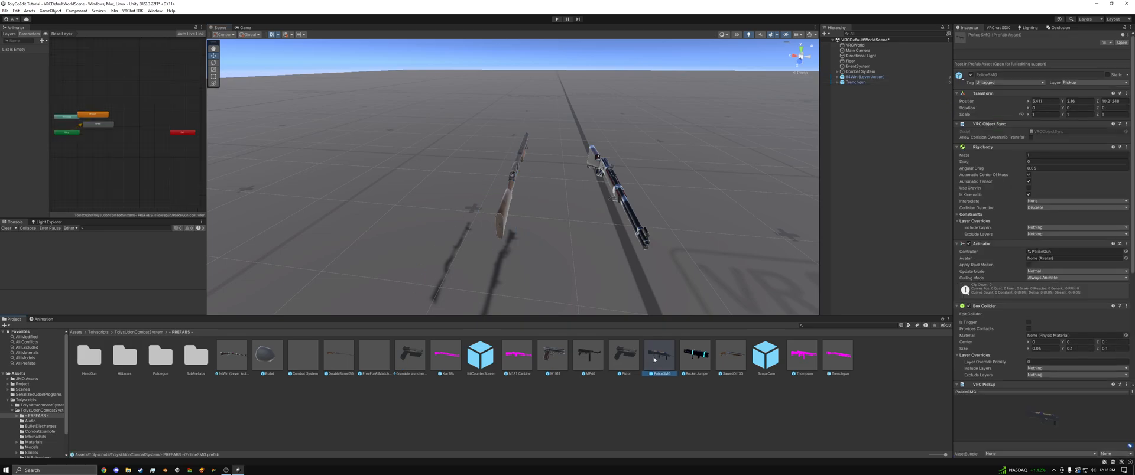
click(842, 238)
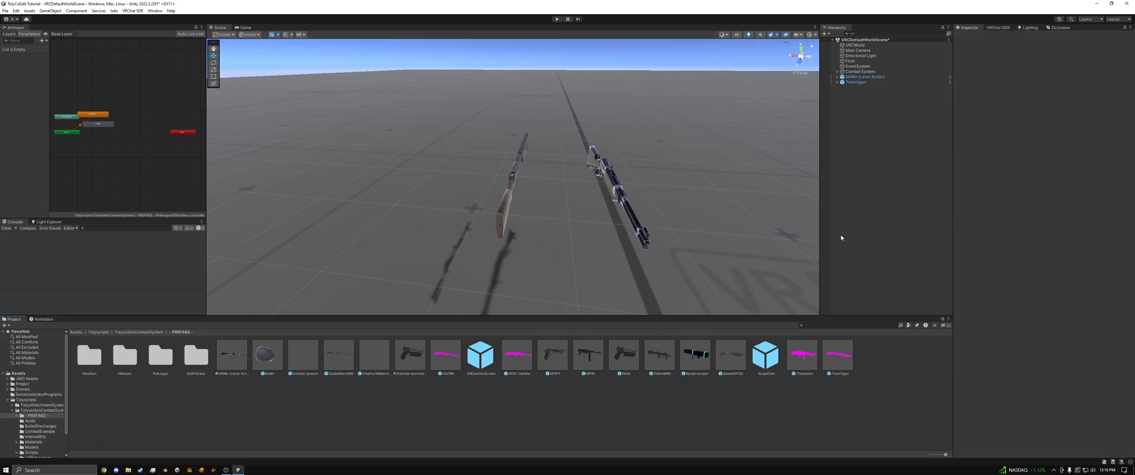
click(861, 77)
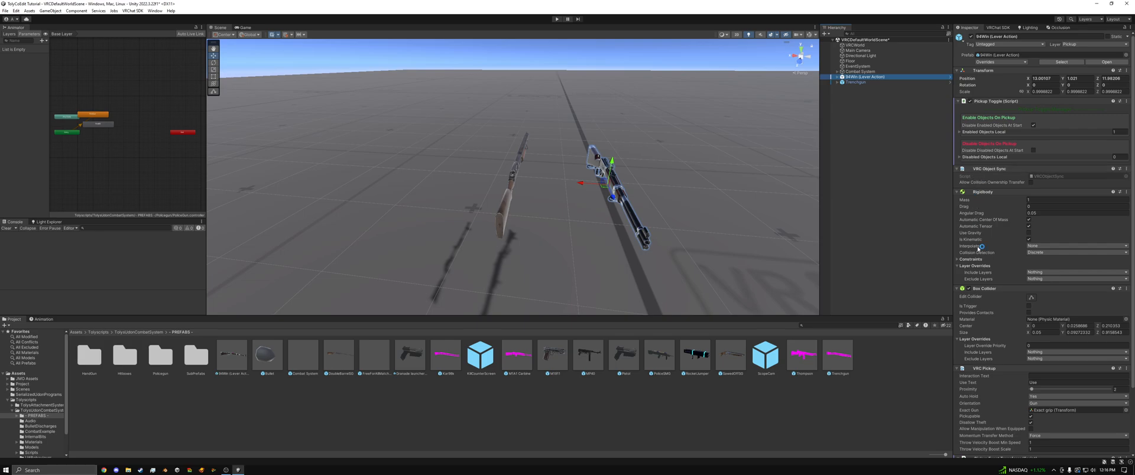
scroll(982, 248, down, 4)
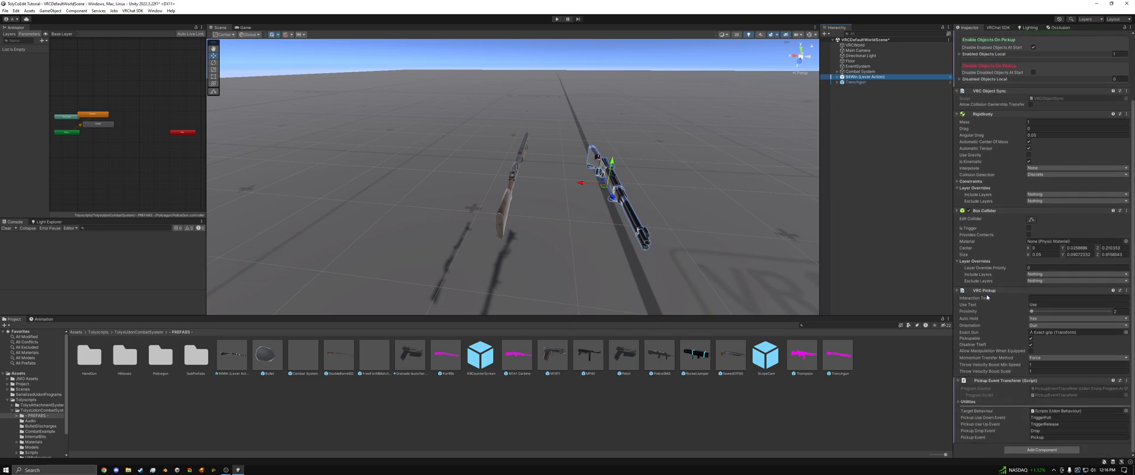
scroll(986, 297, up, 4)
click(984, 131)
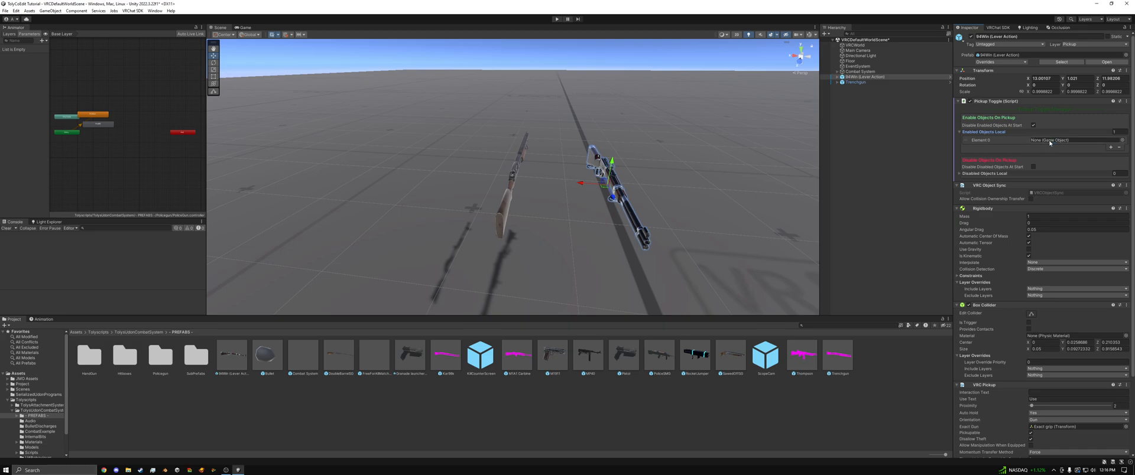
scroll(981, 341, down, 5)
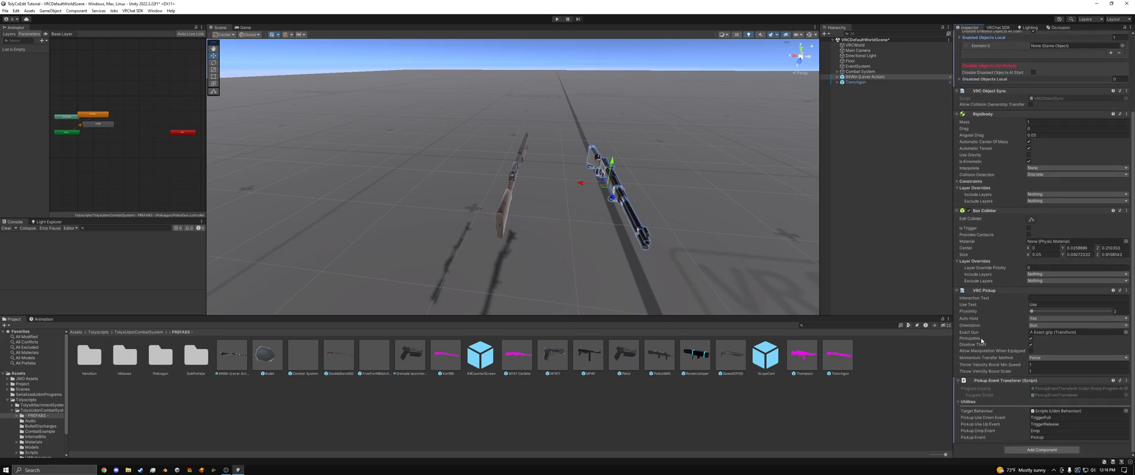
scroll(982, 313, up, 5)
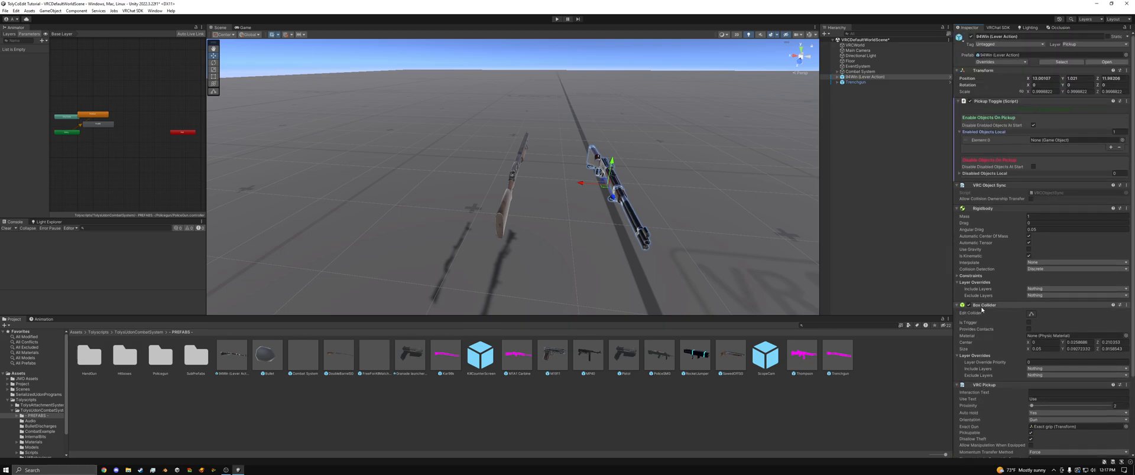
Review the Enabled and Disabled Objects Local lists and the component options of the rifle's Pickup Toggle script.
click(987, 173)
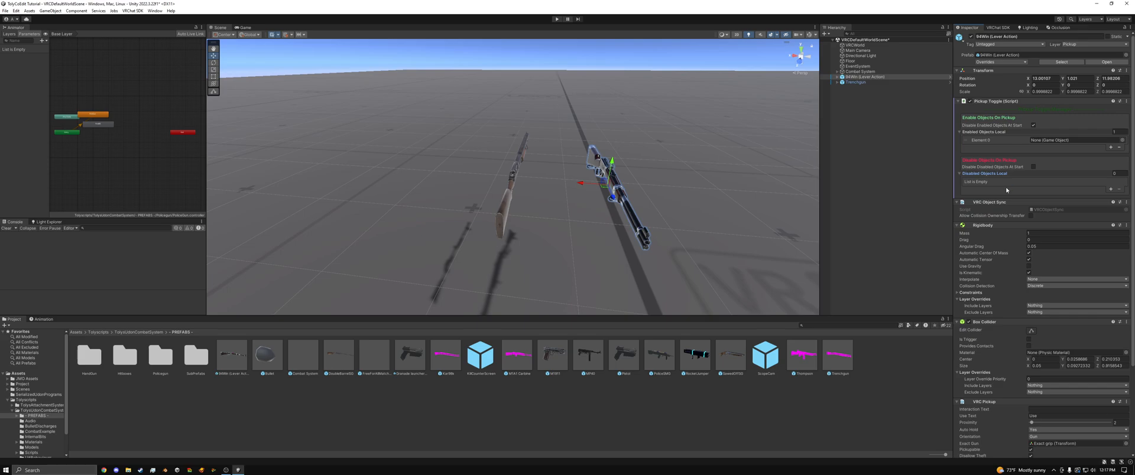
click(960, 174)
click(961, 132)
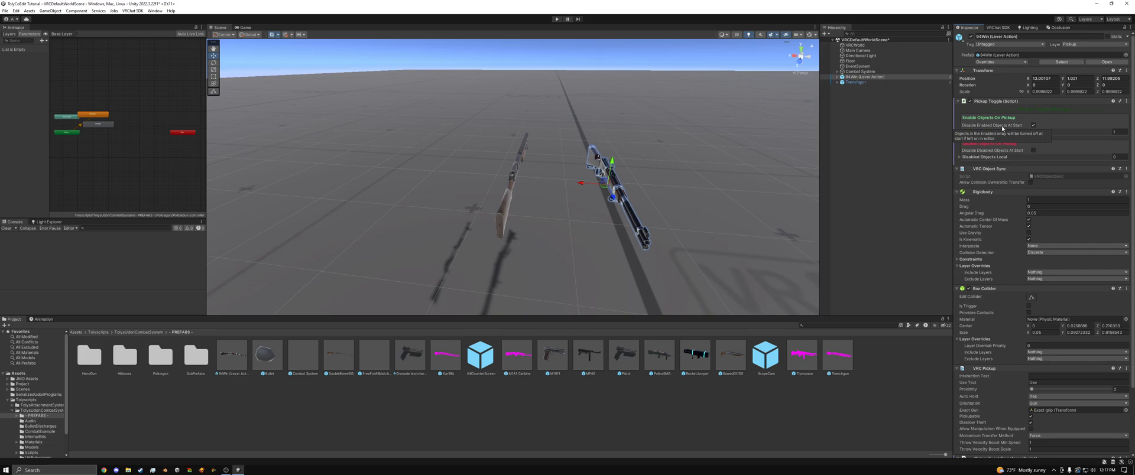
click(991, 157)
click(991, 157)
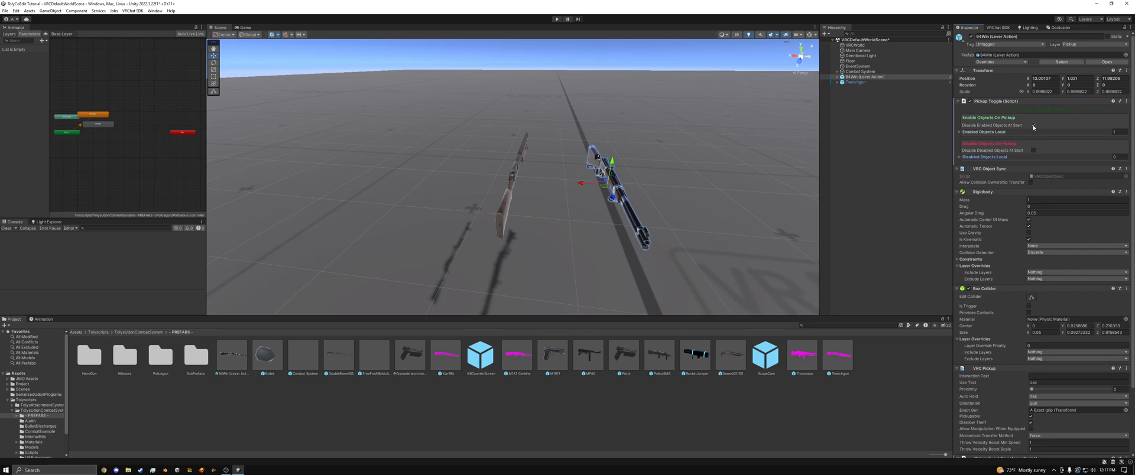
click(994, 133)
click(1063, 141)
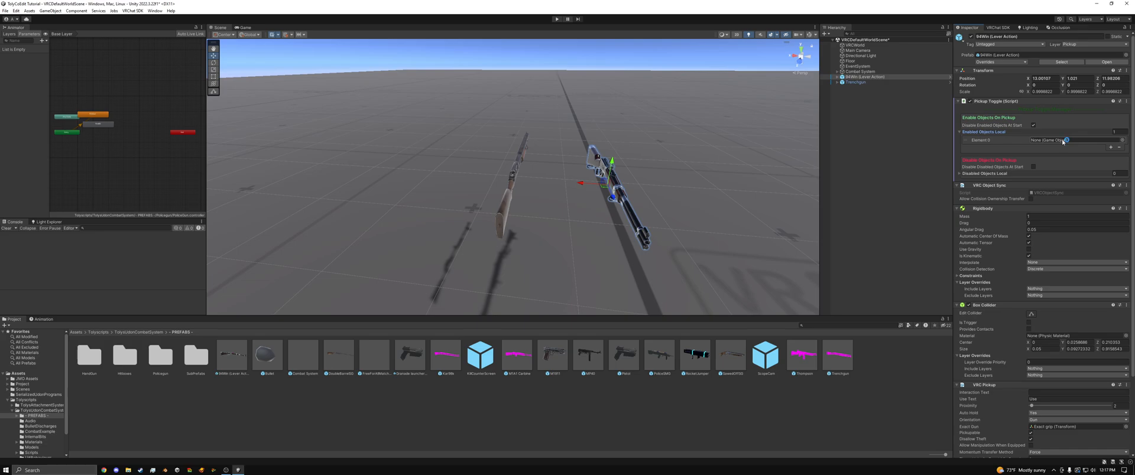
click(960, 132)
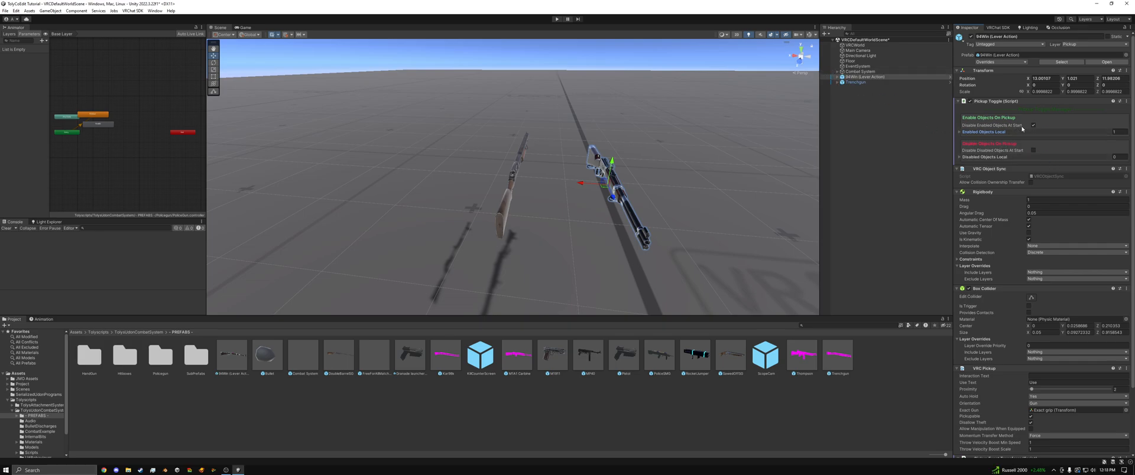
click(1127, 101)
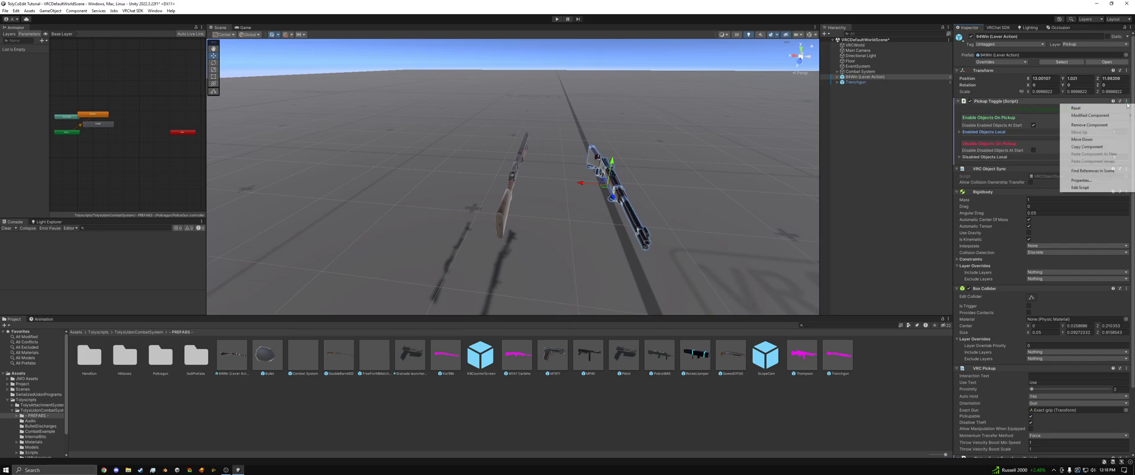
click(1102, 127)
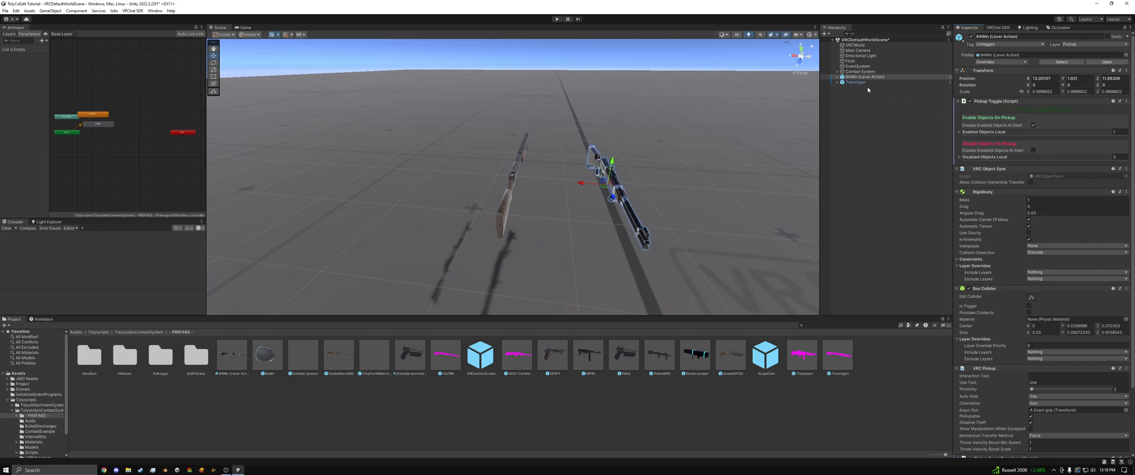
Assign WW2-94Winchester-Edit from the rifle's Rotation point as the Gun Animator in the Gun script on its Scripts object.
click(838, 77)
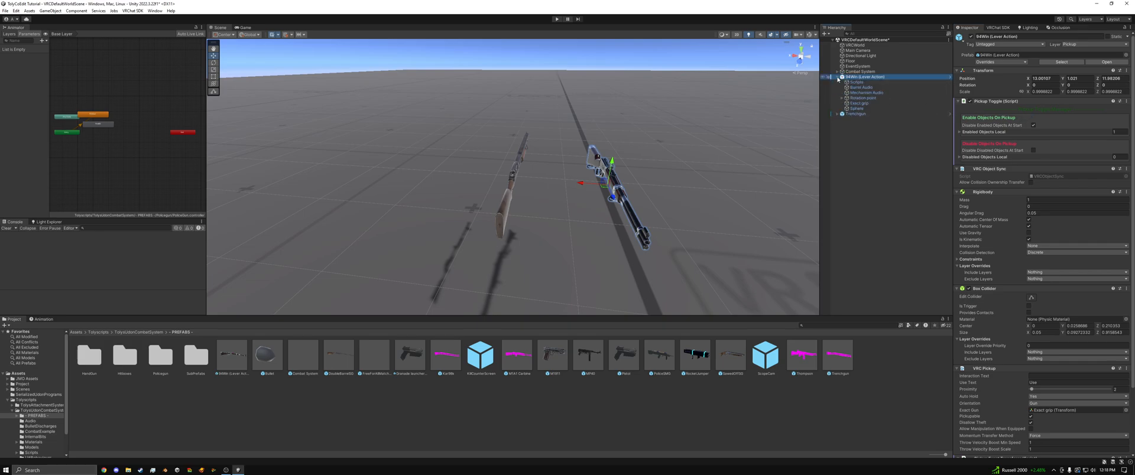
click(865, 84)
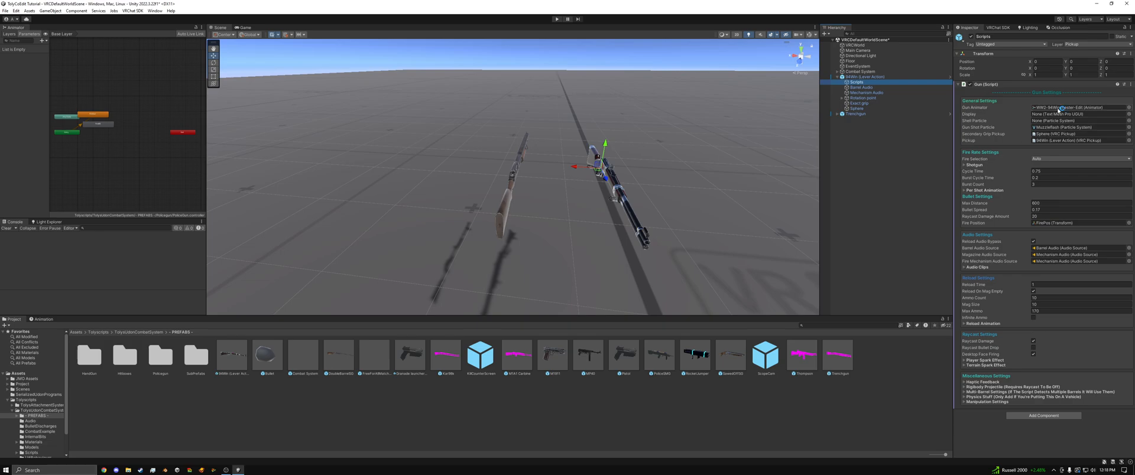
click(842, 98)
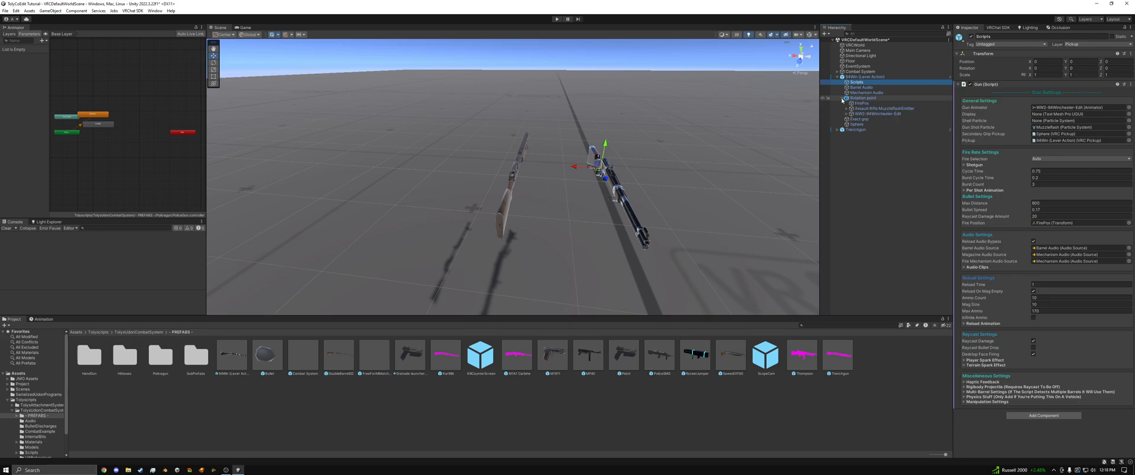
click(877, 113)
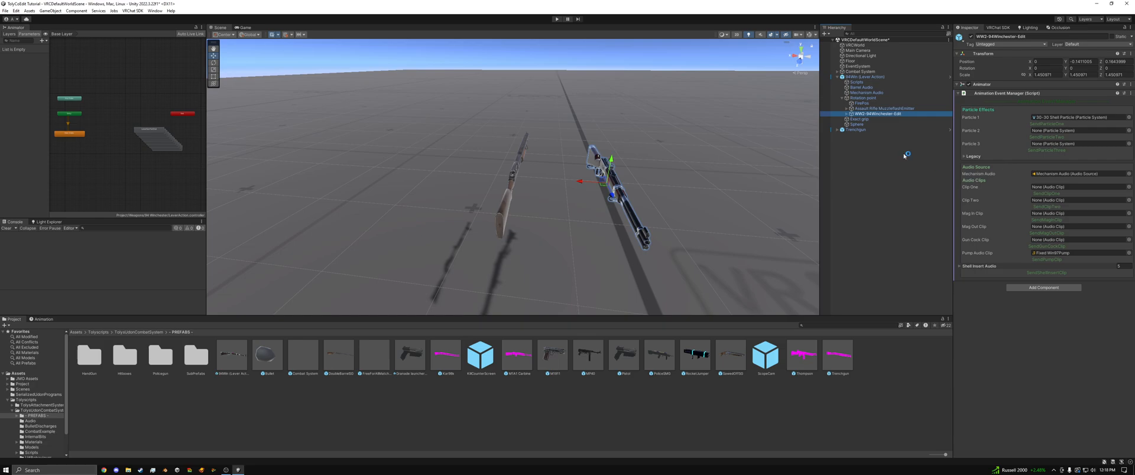
click(857, 82)
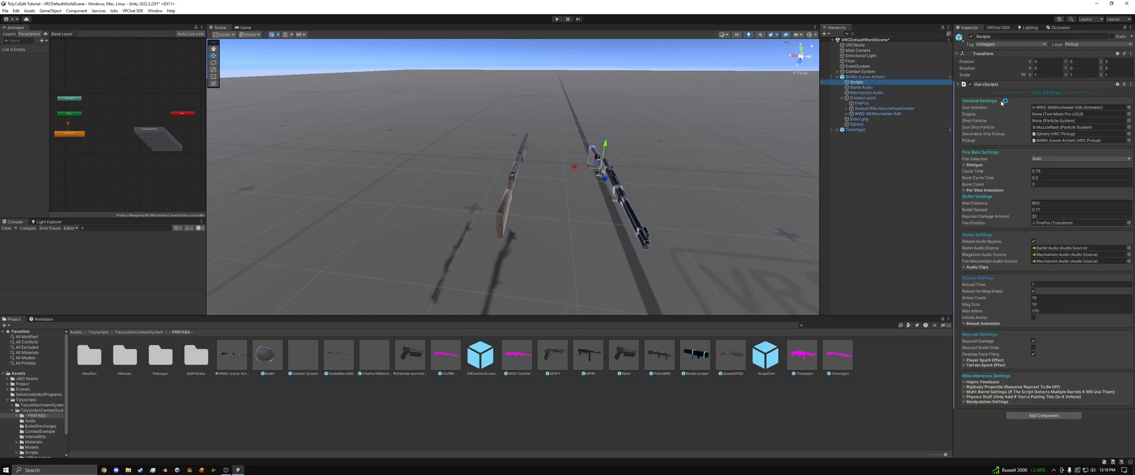
drag(870, 114, 1048, 107)
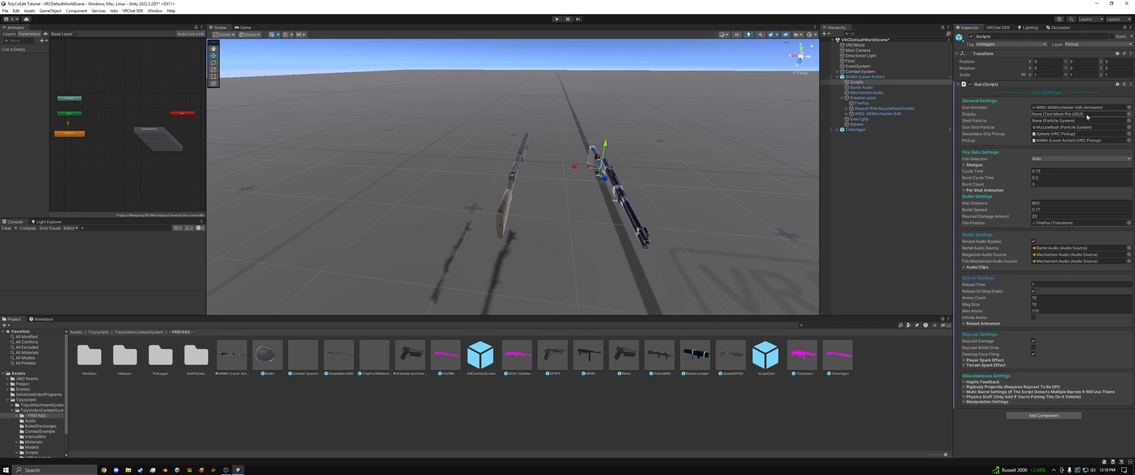
Look through the UI object types available for creating a TextMeshPro display for the lever-action rifle.
right_click(873, 190)
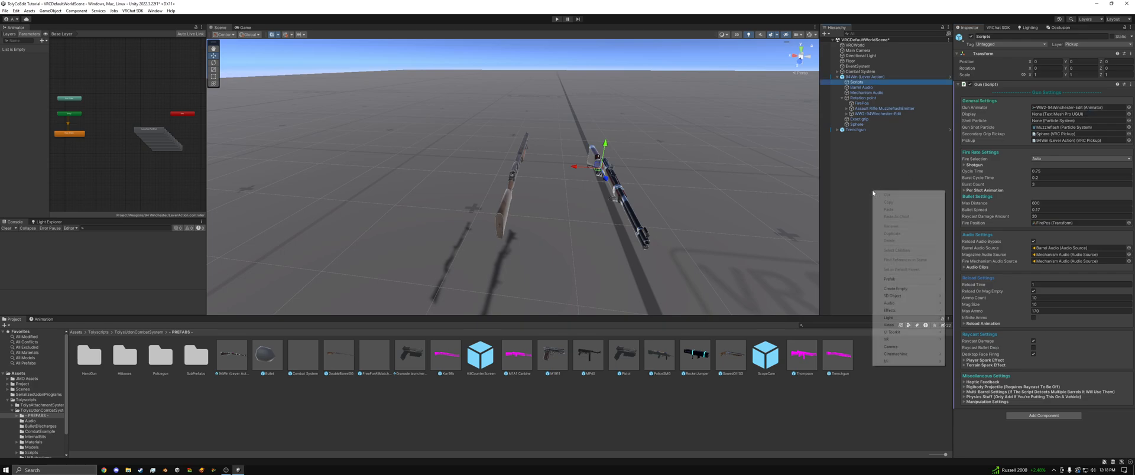
click(886, 158)
click(864, 77)
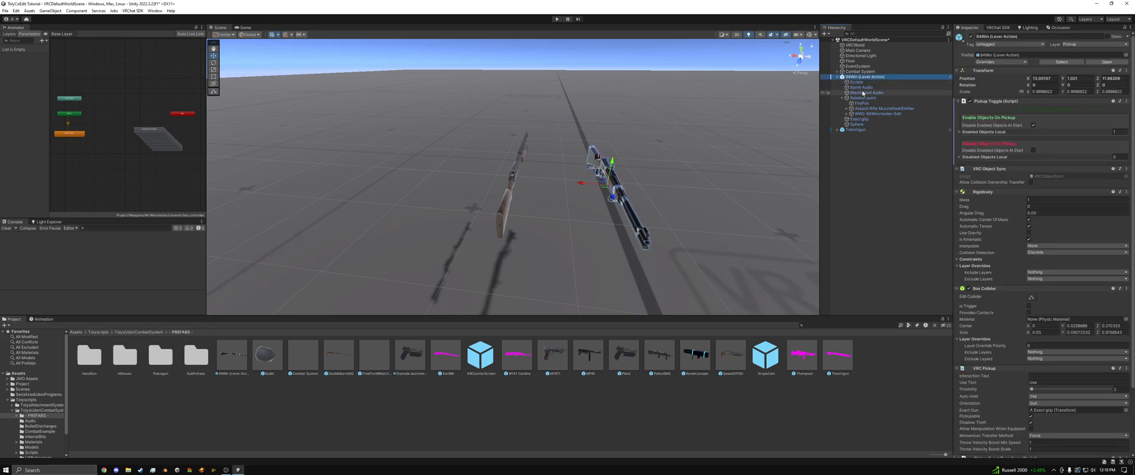
click(857, 82)
right_click(904, 201)
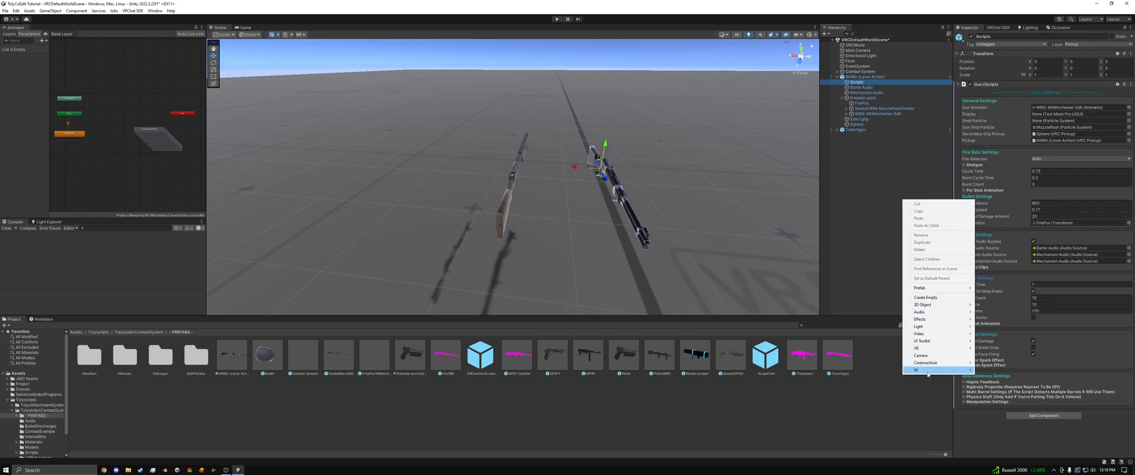
mouse_move(926, 370)
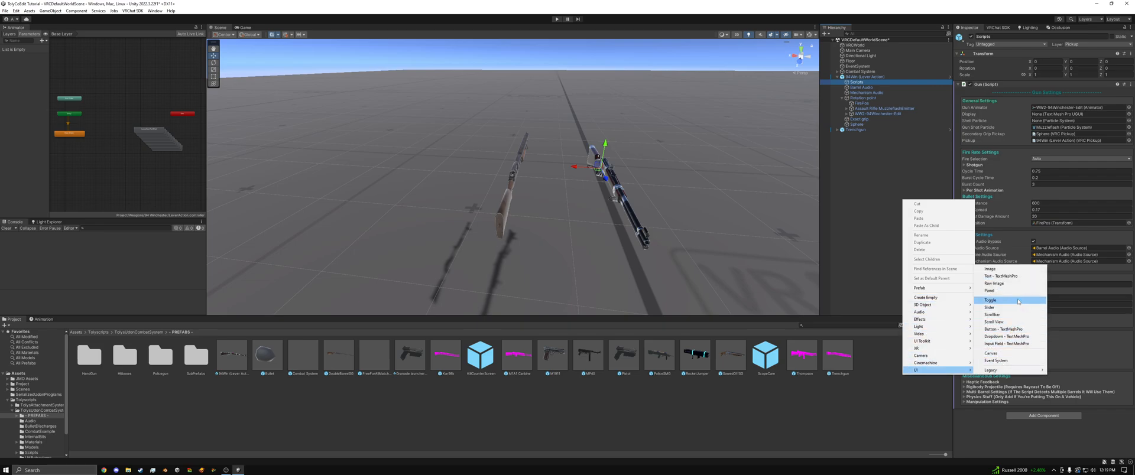
click(1005, 355)
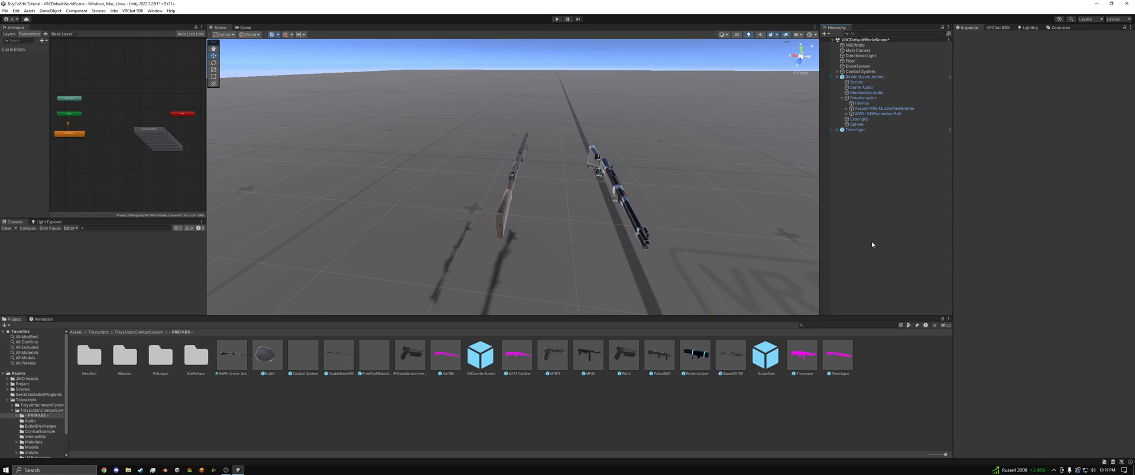
Review the Gun script's Fire Rate Settings, including the Shotgun options, Per Shot Animation group and Fire Selection modes.
click(858, 83)
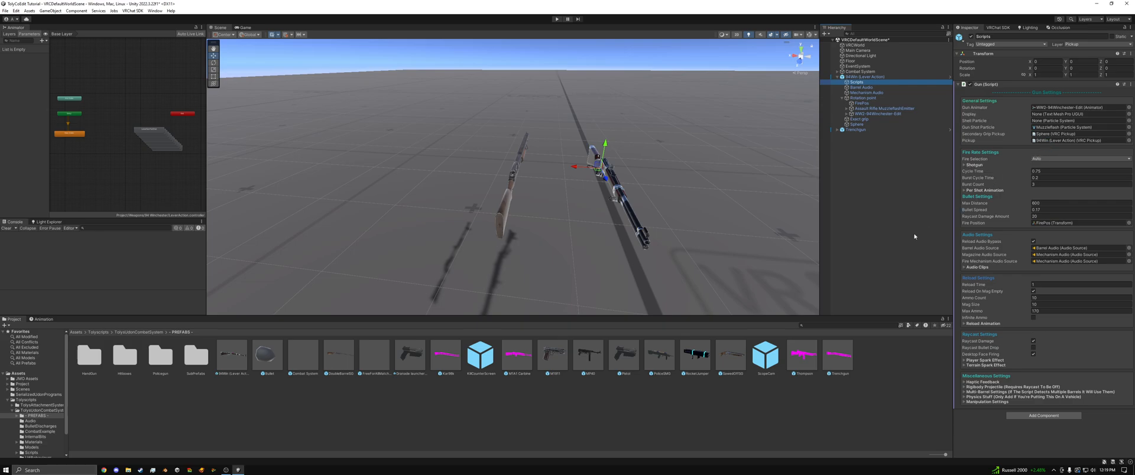
click(967, 166)
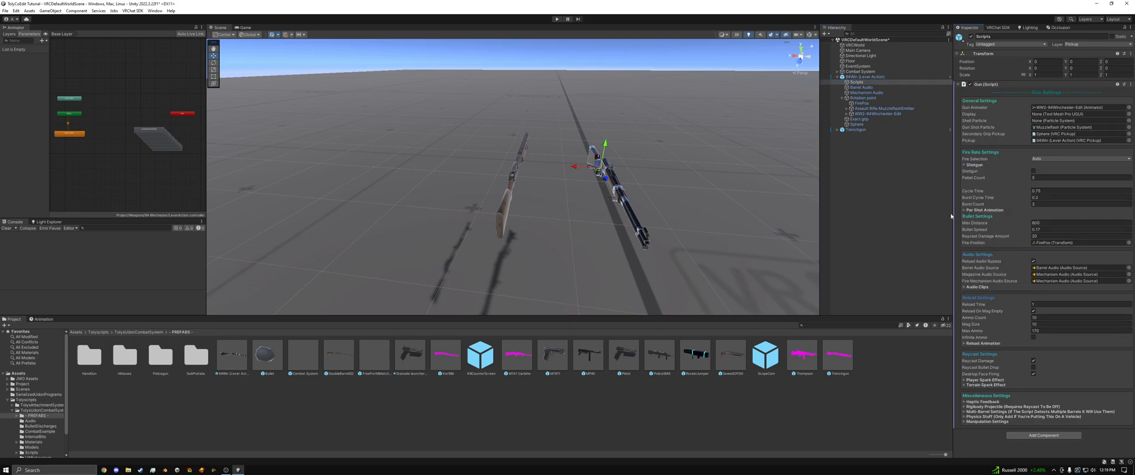
click(966, 167)
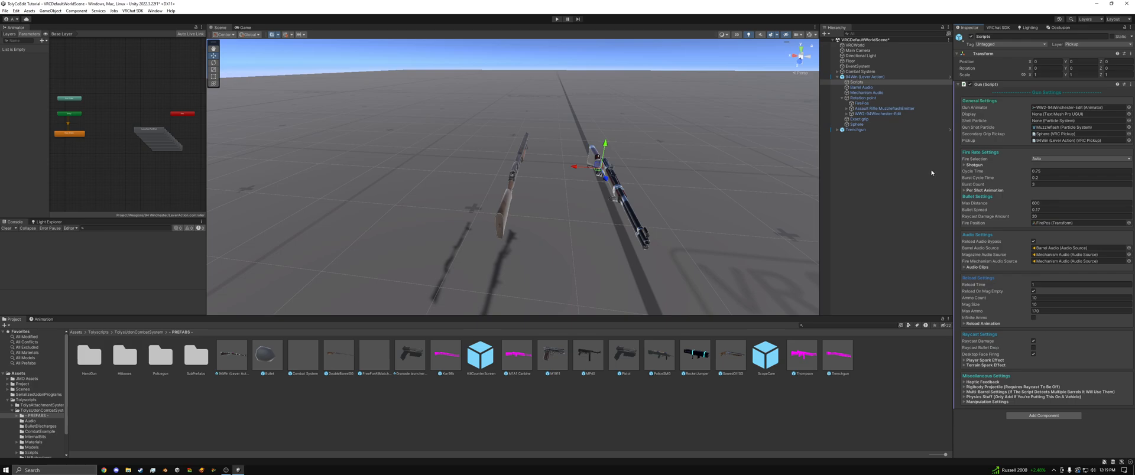
click(965, 191)
click(966, 191)
click(1035, 160)
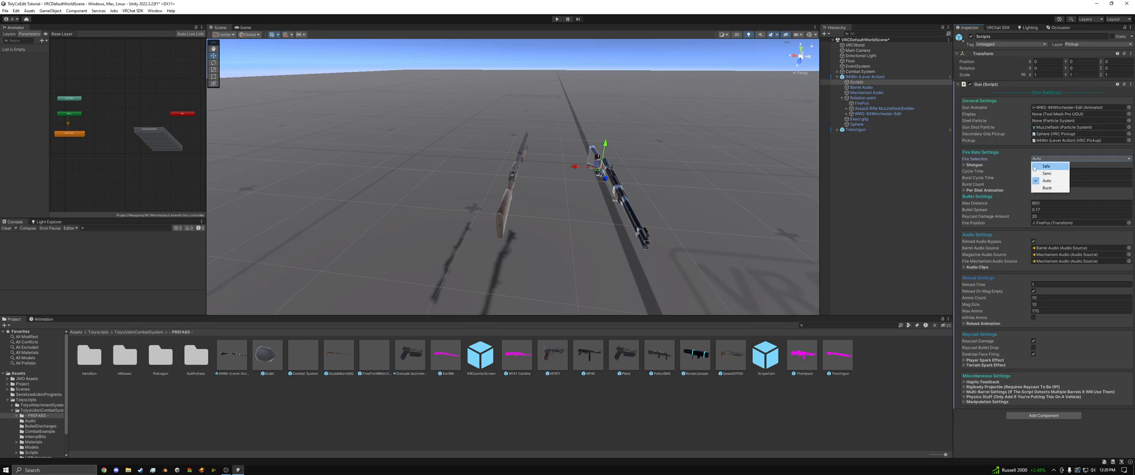
click(1000, 160)
click(965, 165)
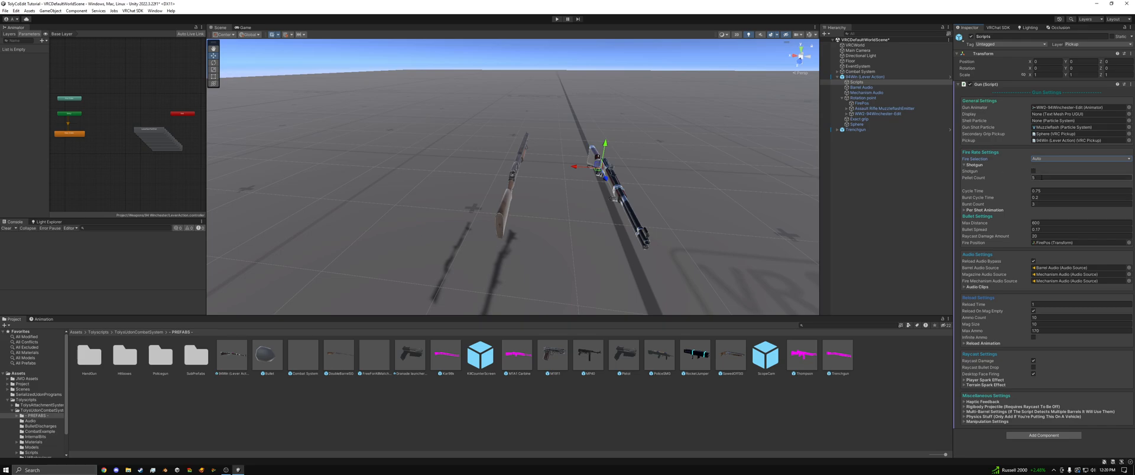
click(969, 166)
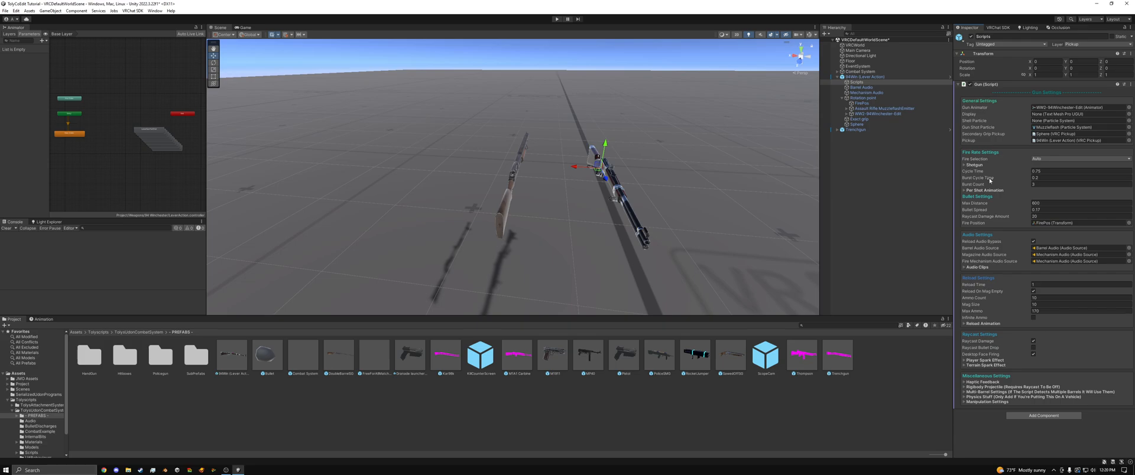
Examine the Cycle Time and the Per Shot Animation clips in the Gun script's Fire Rate Settings.
mouse_move(1008, 173)
click(966, 191)
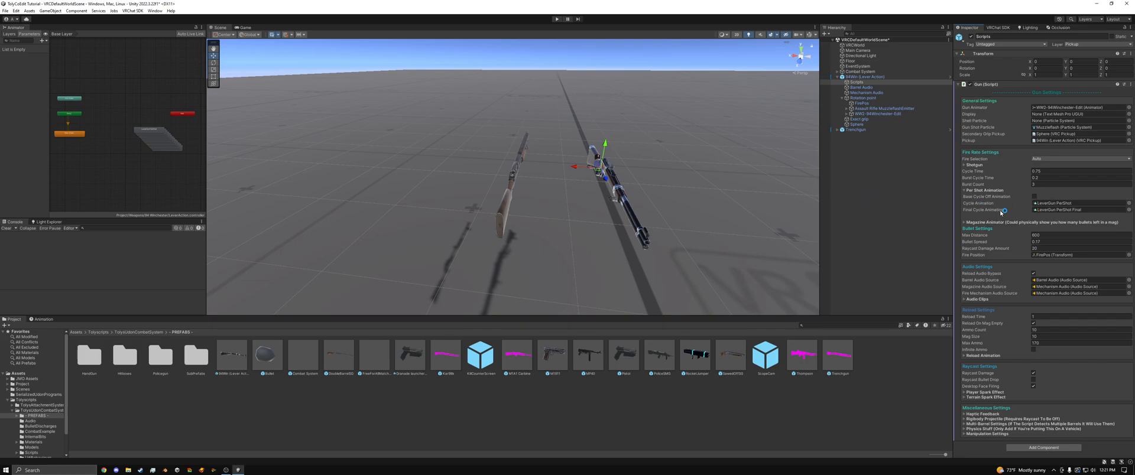
mouse_move(1001, 213)
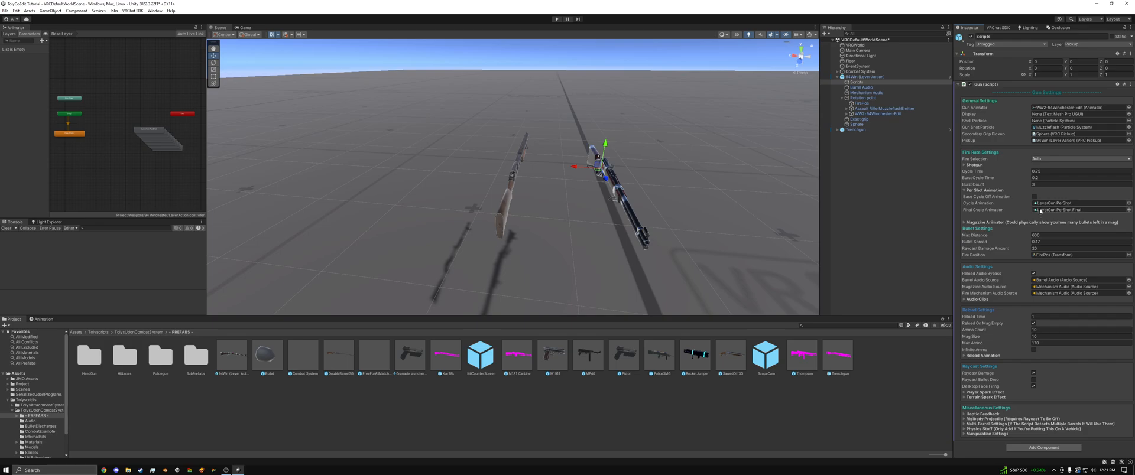
click(968, 191)
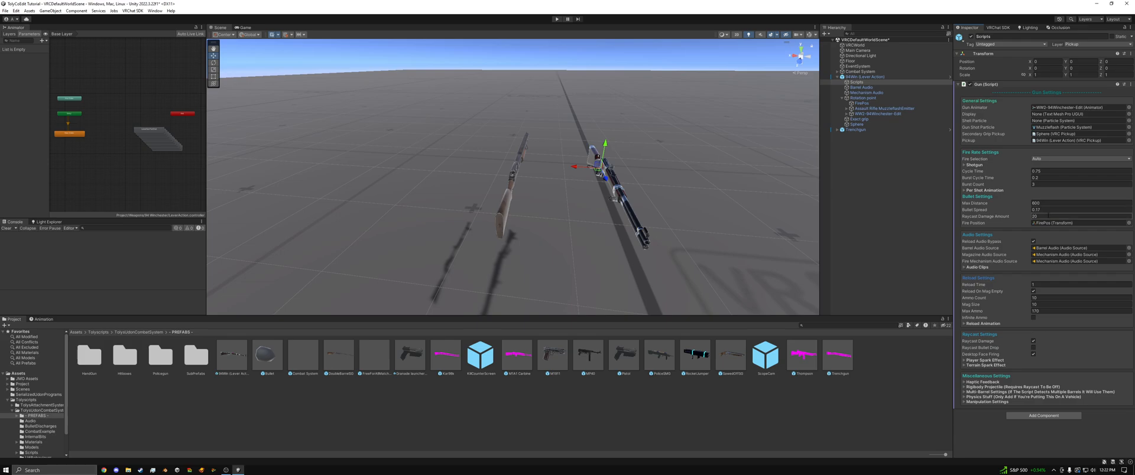
Check the Fire Position in the Bullet Settings and the Animation Event Manager on WW2-94Winchester-Edit.
click(1048, 224)
mouse_move(991, 245)
click(887, 110)
click(884, 114)
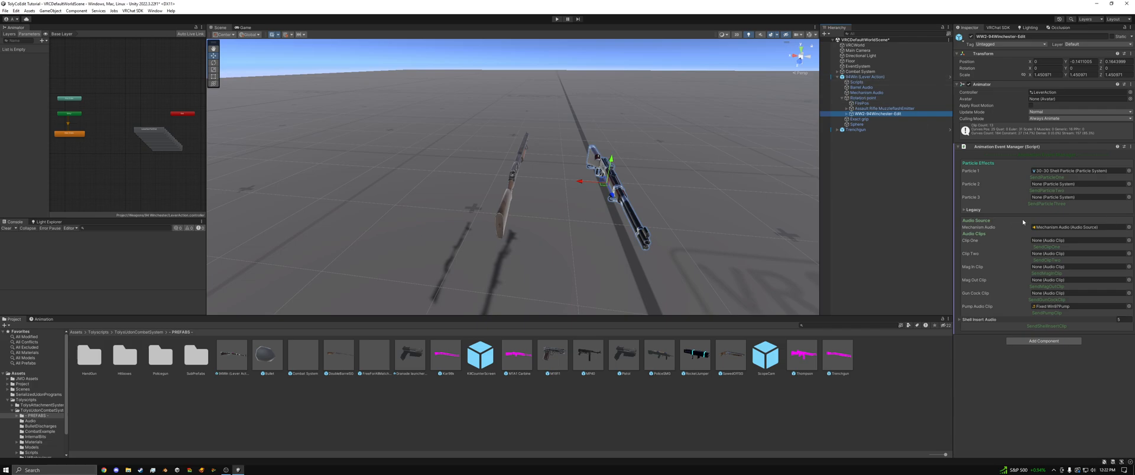
click(871, 83)
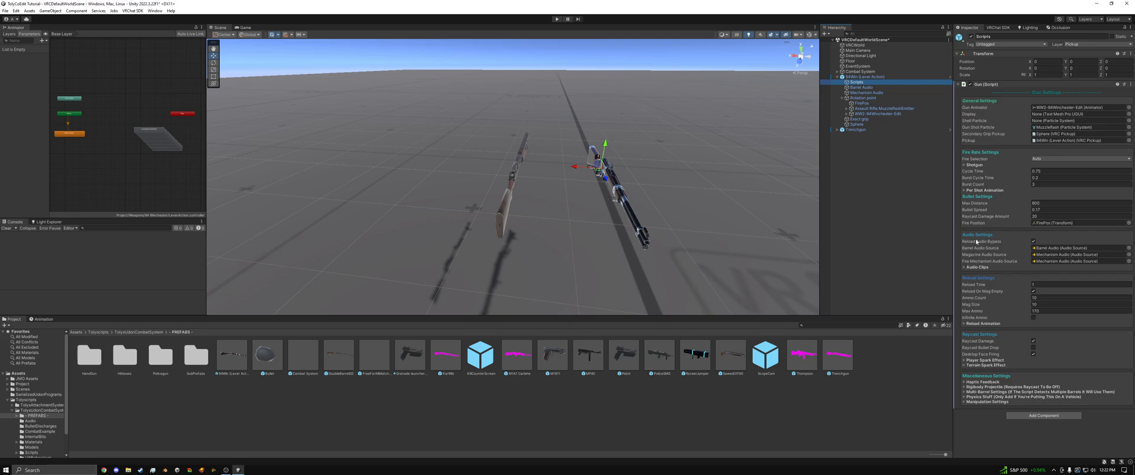
Review the Audio Clips assigned in the Gun script, including the Mag Pull clip and the Random Gun Shot Clip list.
click(964, 268)
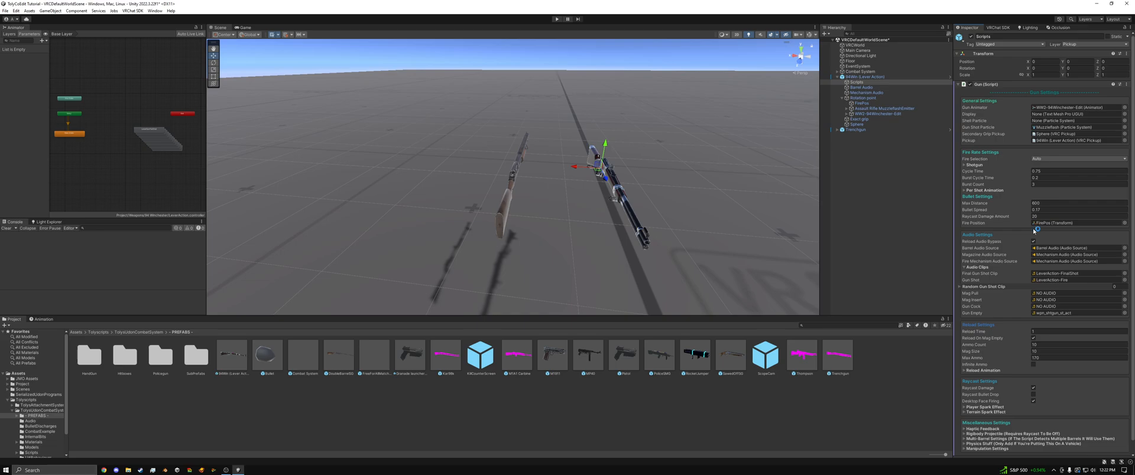
click(1054, 294)
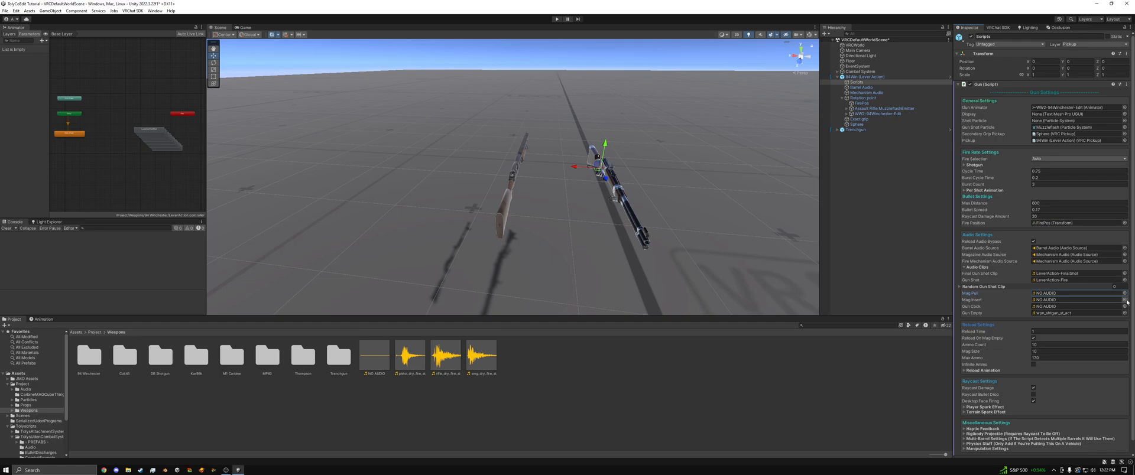
mouse_move(978, 390)
click(960, 287)
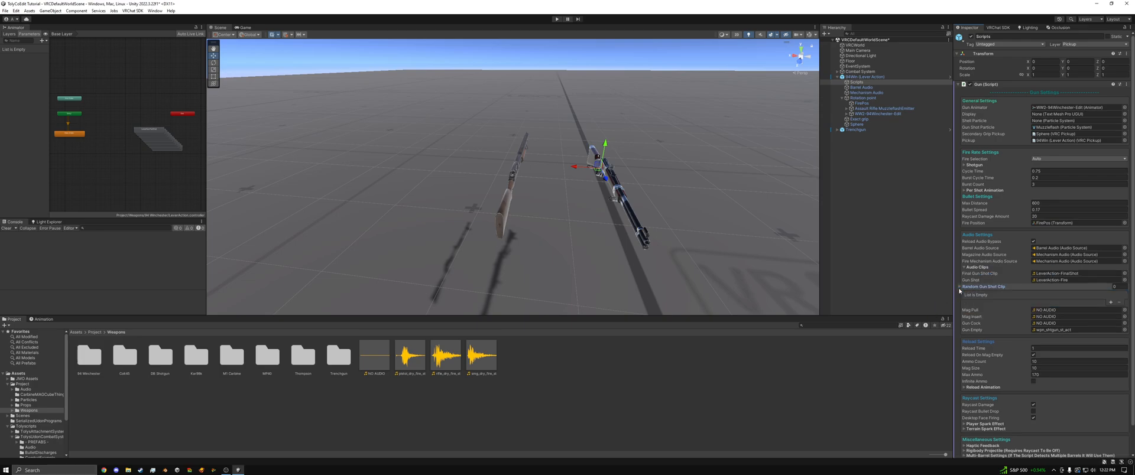
click(960, 287)
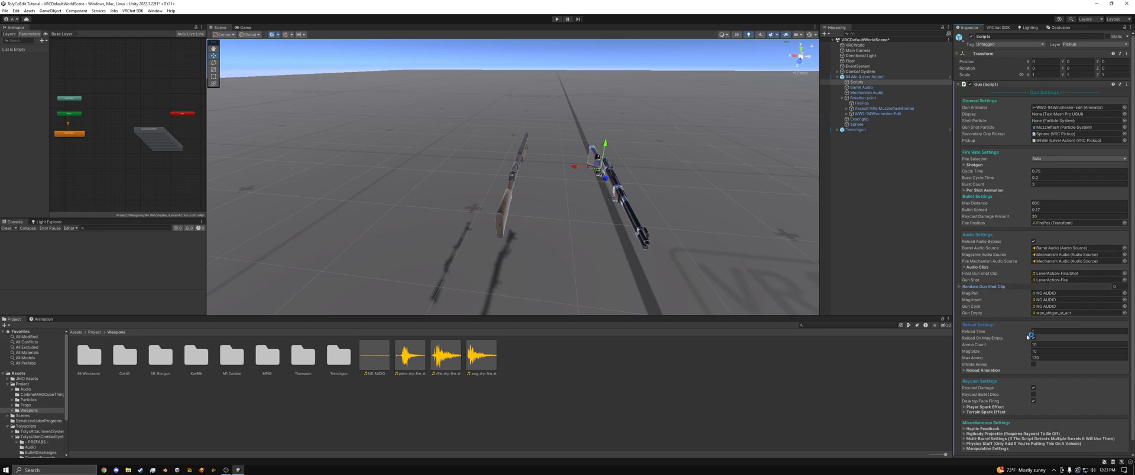
click(961, 288)
click(961, 287)
mouse_move(1025, 275)
click(961, 287)
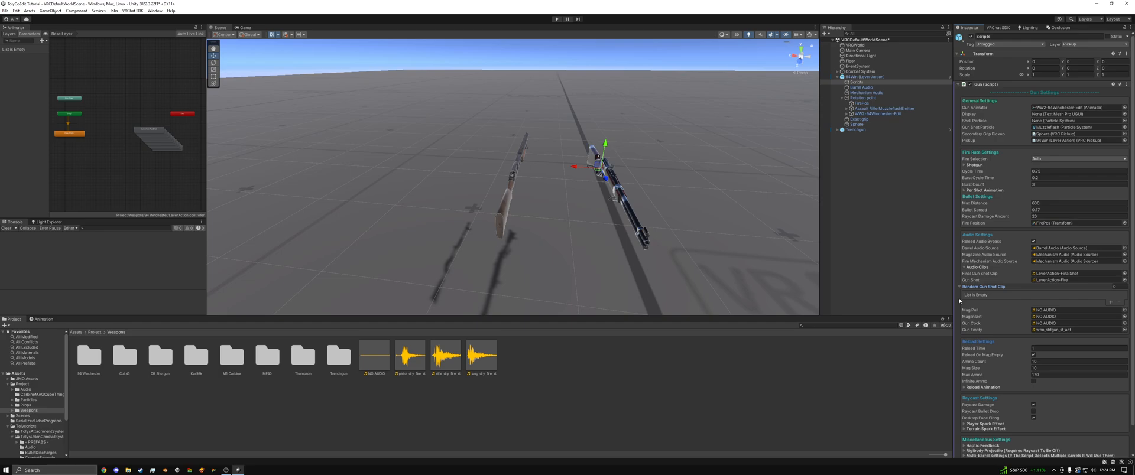
click(961, 288)
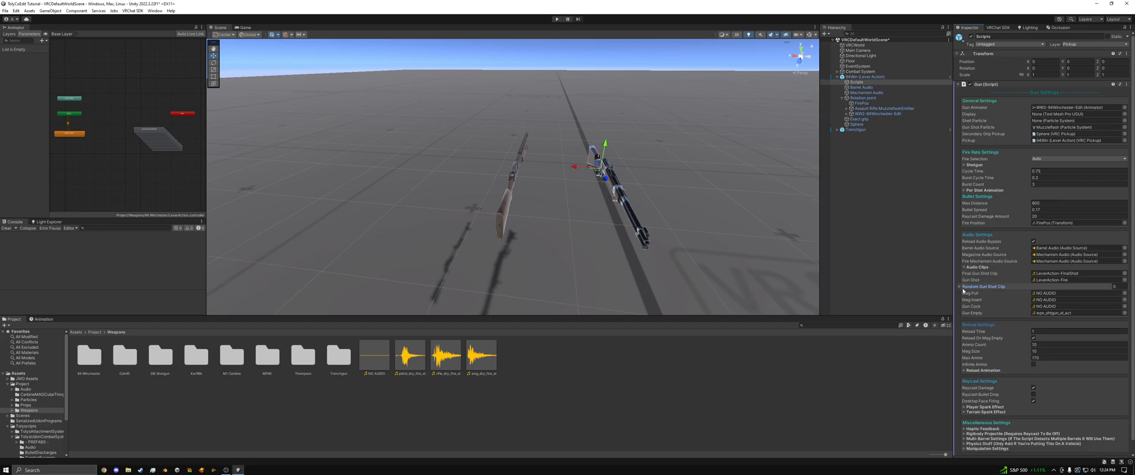
click(965, 268)
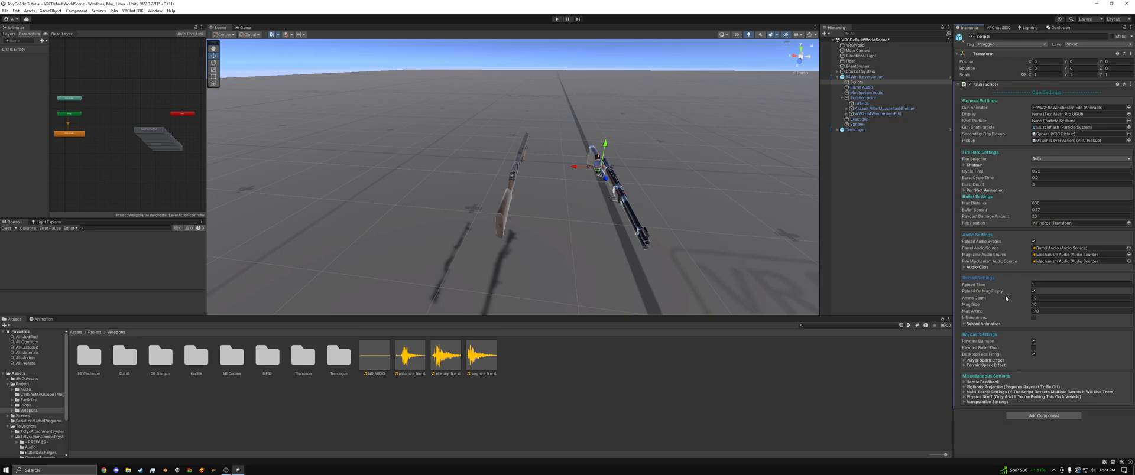
Review the Ammo Count and Mag Size fields in the Gun script's Reload Settings.
mouse_move(990, 302)
click(1046, 305)
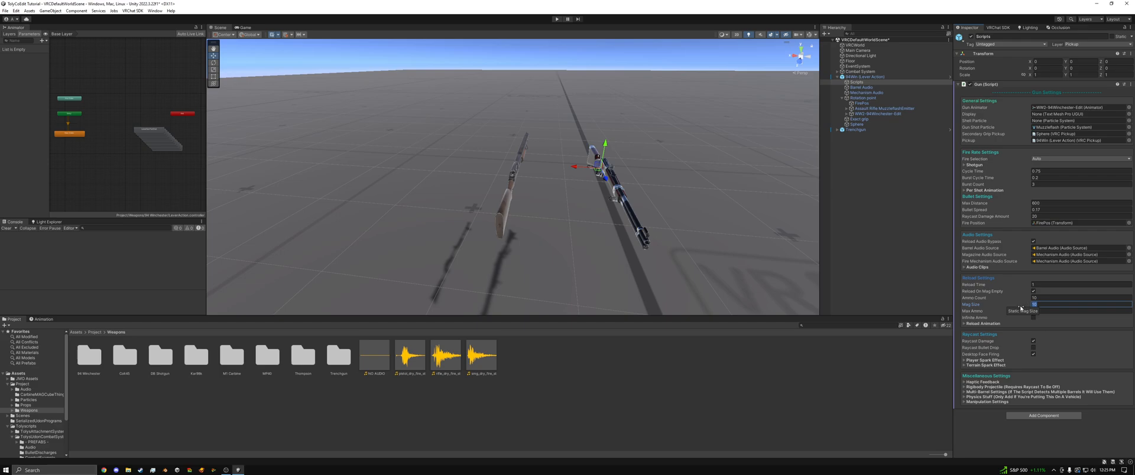
click(1021, 307)
click(1019, 300)
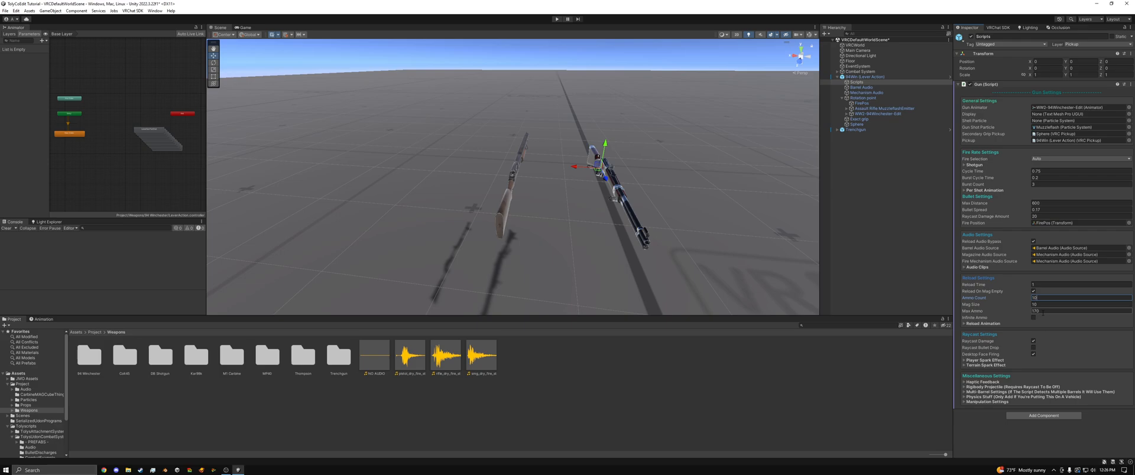
Set Max Ammo first to 9999 and finally to 120, switching Infinite Ammo on and back off in between.
drag(1044, 300, 1025, 312)
text(9999)
click(1034, 318)
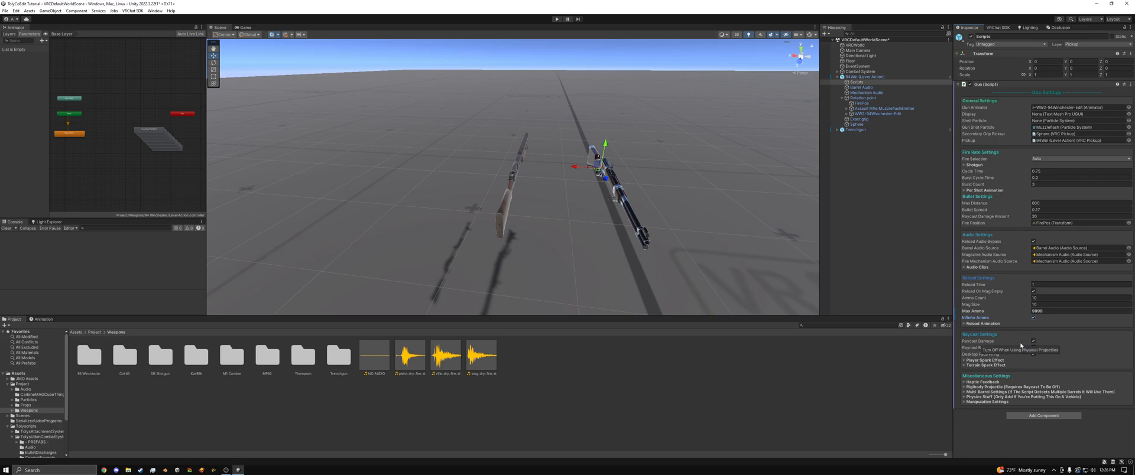
click(1033, 318)
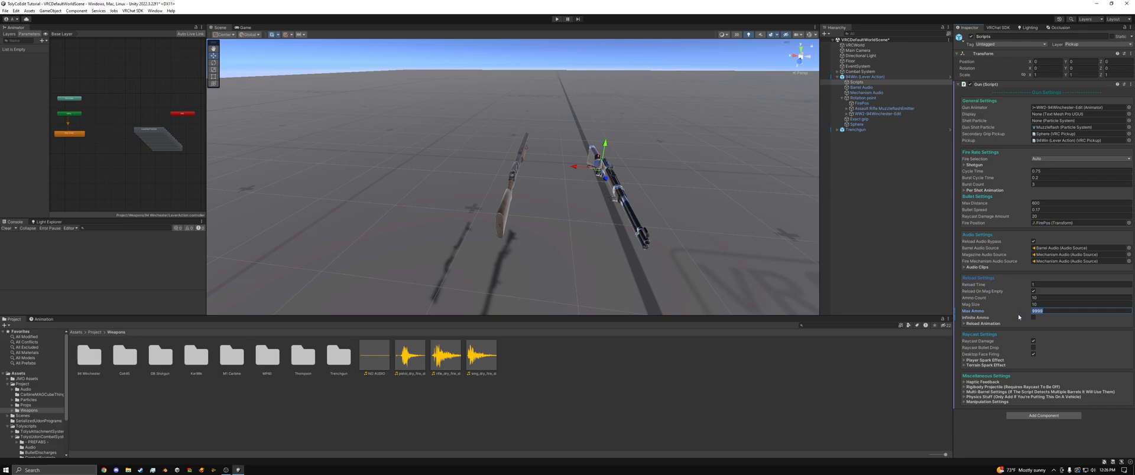
text(120)
Expand the Reload Animation and Per Shell Reload groups and examine their animation clips and offsets.
click(976, 325)
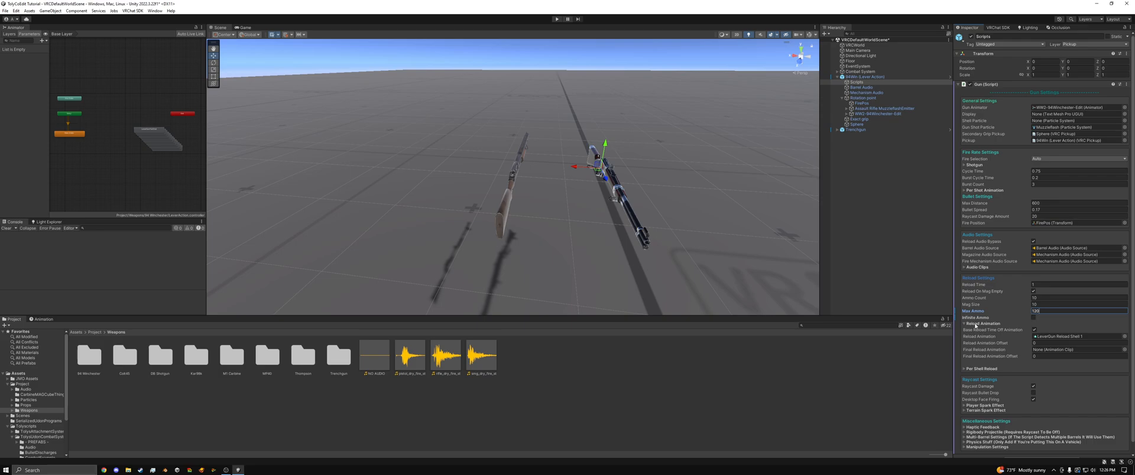
scroll(964, 324, down, 1)
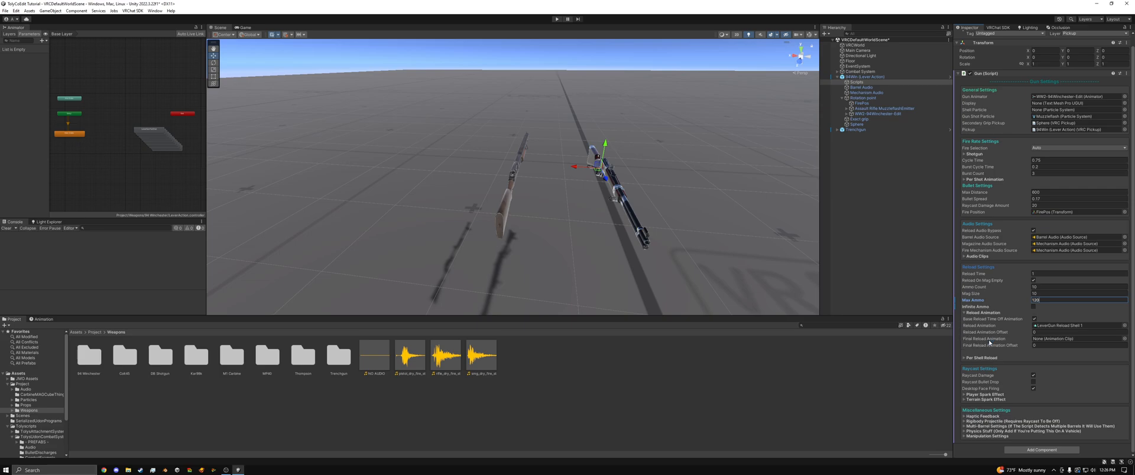
mouse_move(993, 341)
click(970, 358)
scroll(971, 349, down, 1)
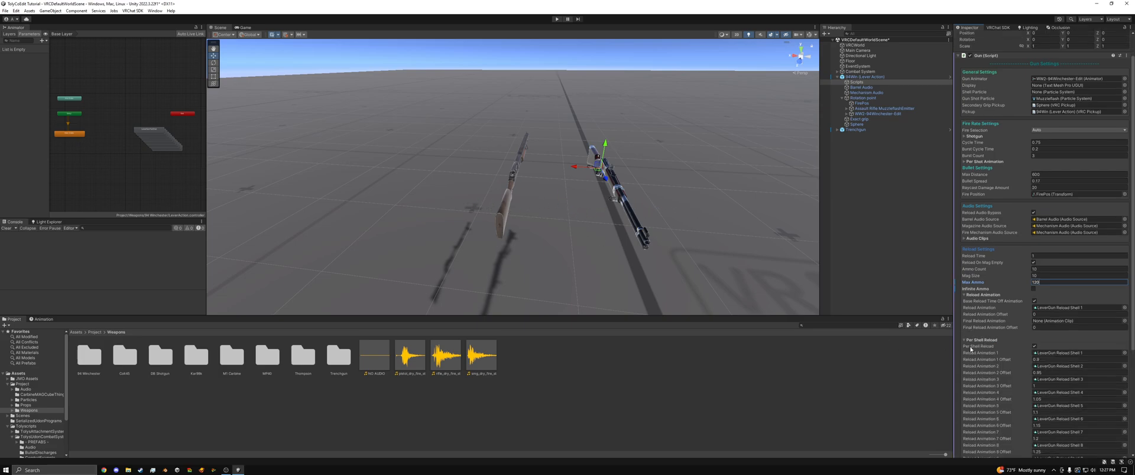
scroll(971, 349, down, 3)
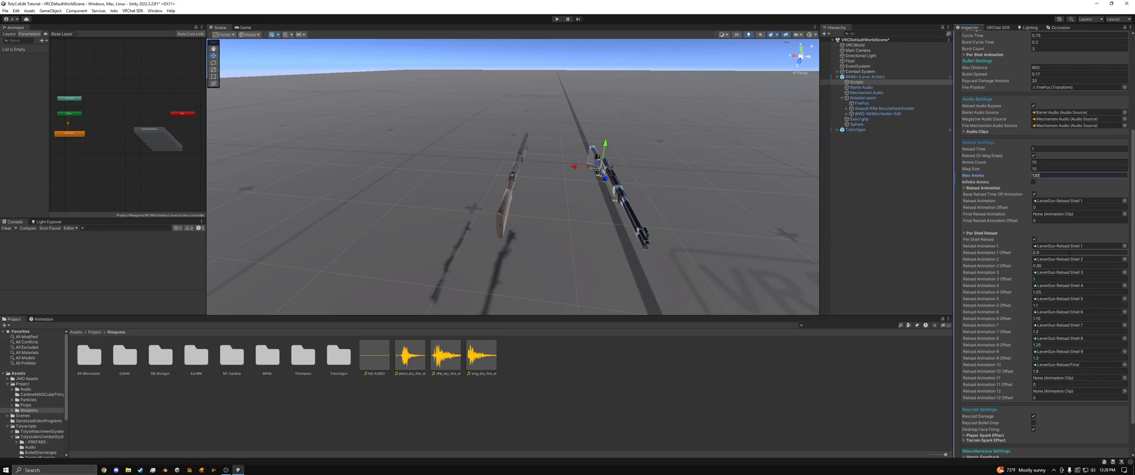
Inspect the individual Reload Animation Offset values of the Per Shell Reload animations.
click(1050, 279)
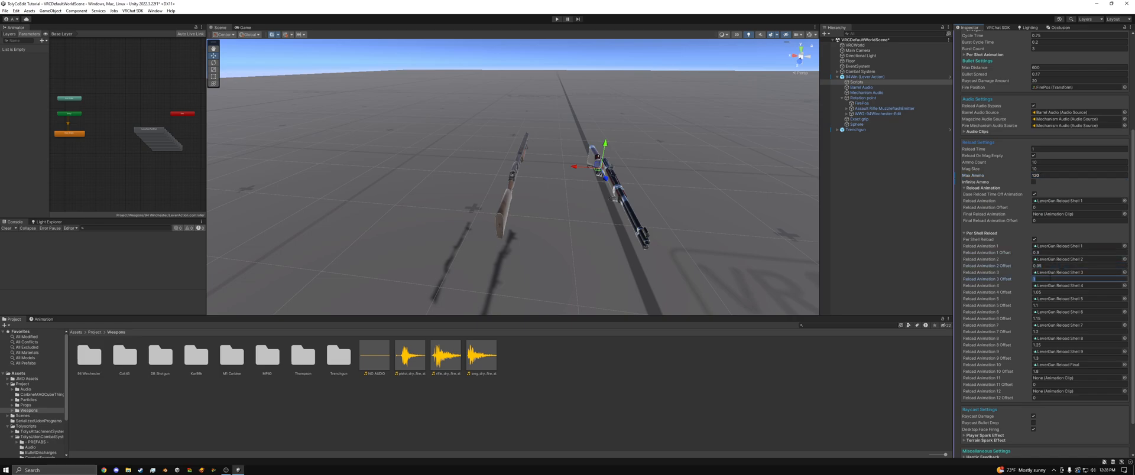
click(1046, 318)
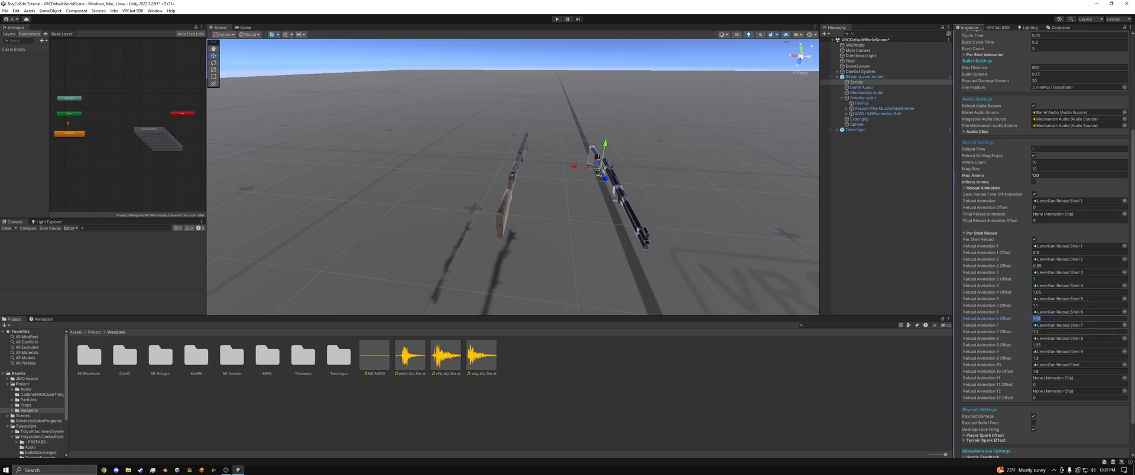
click(1048, 332)
key(Tab)
key(Tab)
key(Tab)
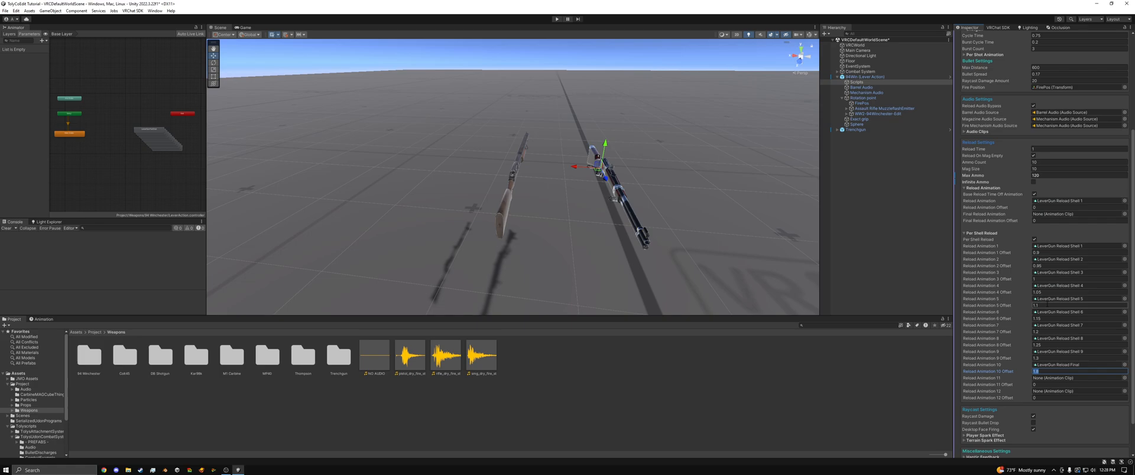
click(1047, 266)
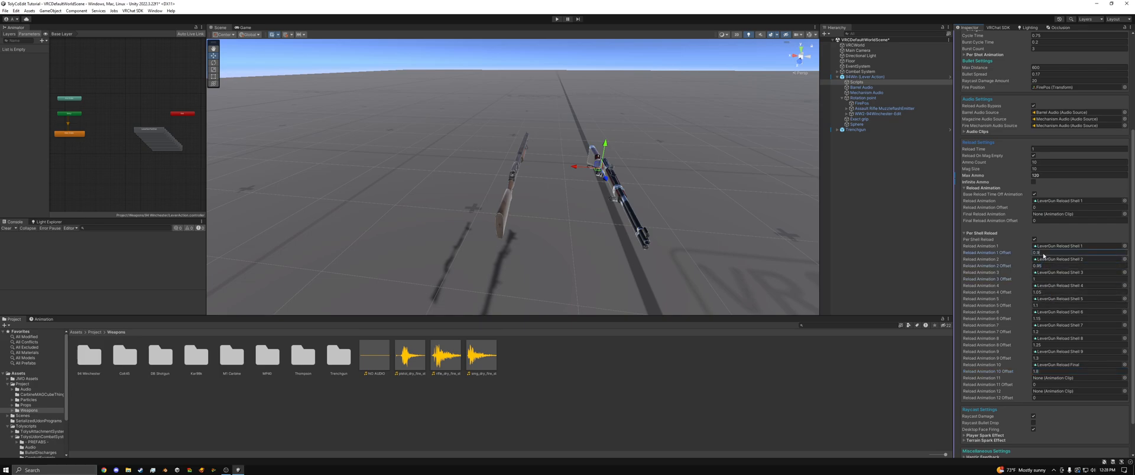
Expand the Gun script's Per Shot Animation group and turn off Base Cycle Off Animation.
click(1043, 221)
scroll(996, 267, up, 3)
click(973, 110)
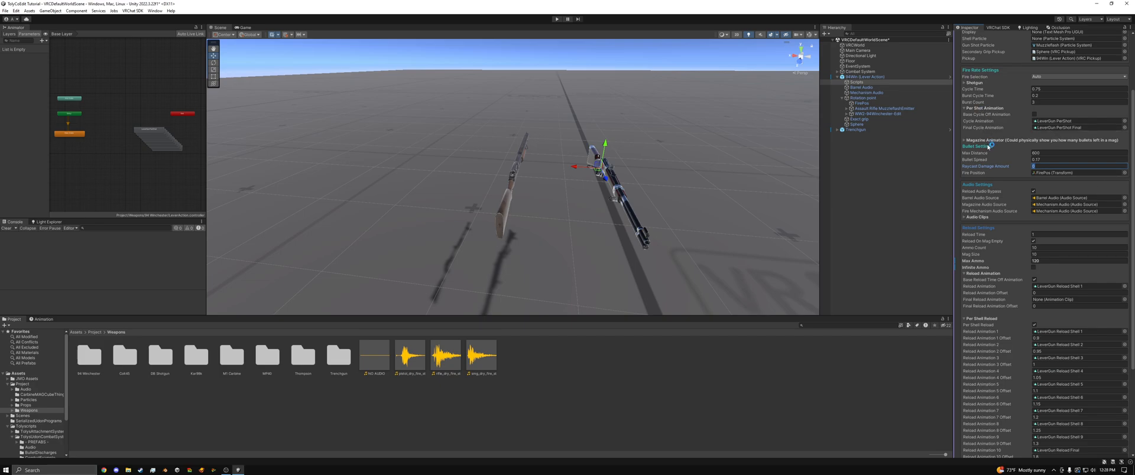
click(1035, 115)
Turn off Base Reload Time Off Animation and Per Shell Reload, and collapse both reload groups.
scroll(1003, 240, down, 3)
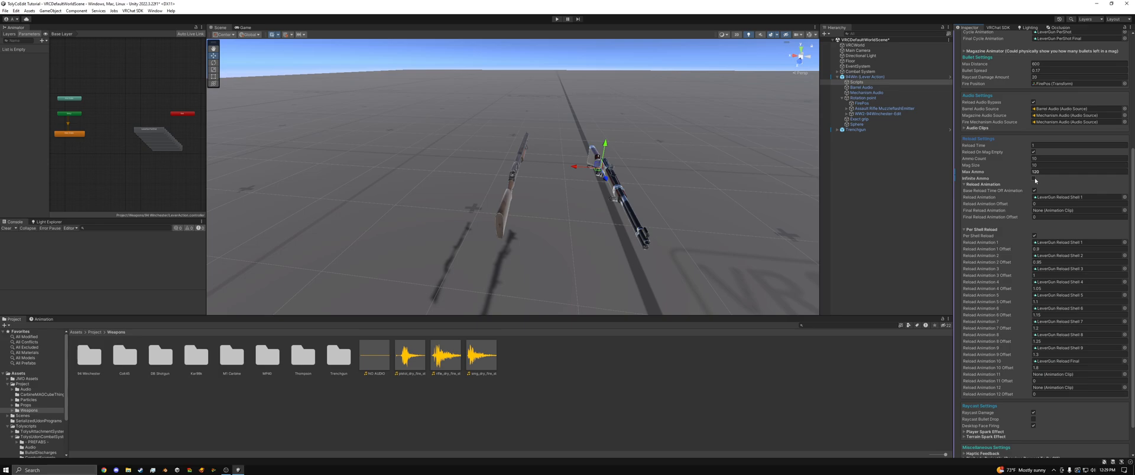
click(1035, 191)
click(1035, 236)
click(964, 230)
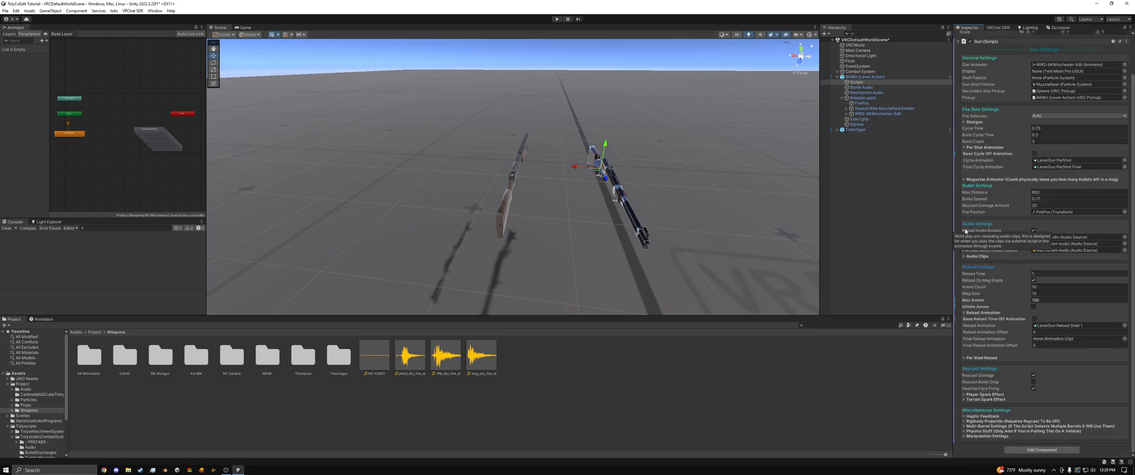
click(970, 312)
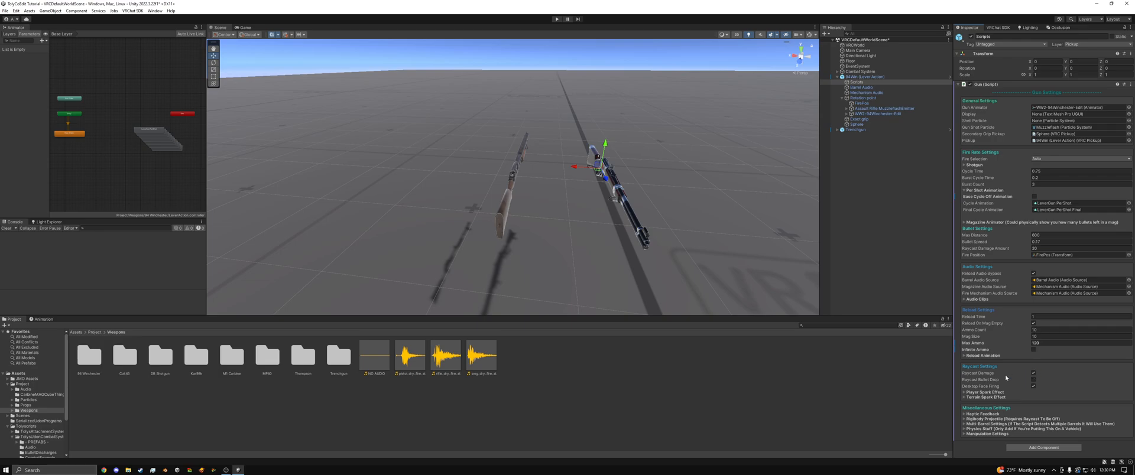
Review Raycast Damage and the Player Spark Effect group's Players layer mask and Player Raycast Spark assignment.
click(1034, 373)
click(987, 394)
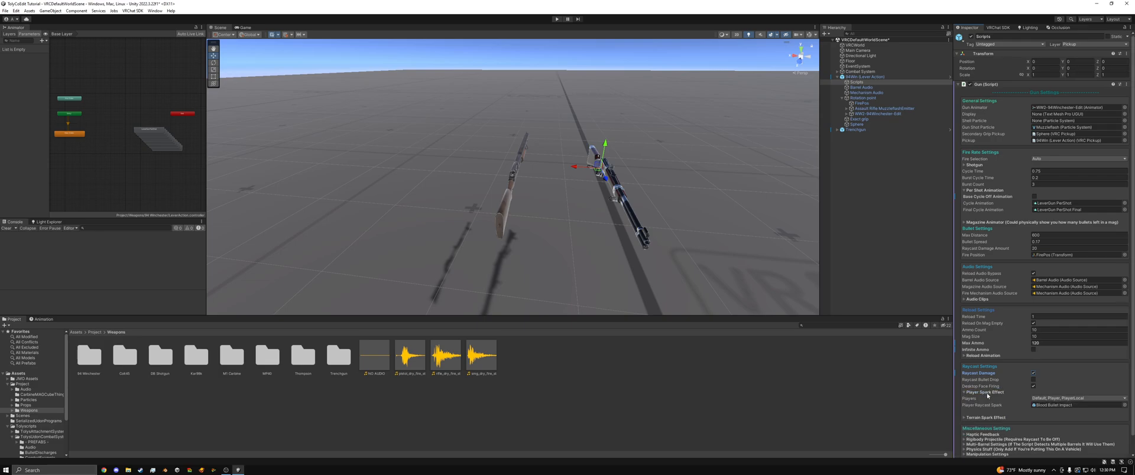
scroll(1004, 383, down, 2)
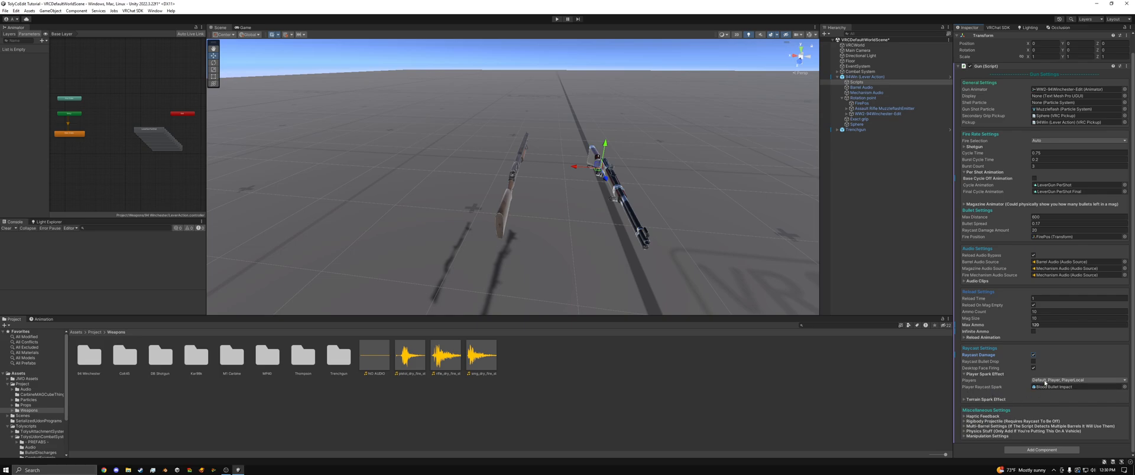
click(1045, 381)
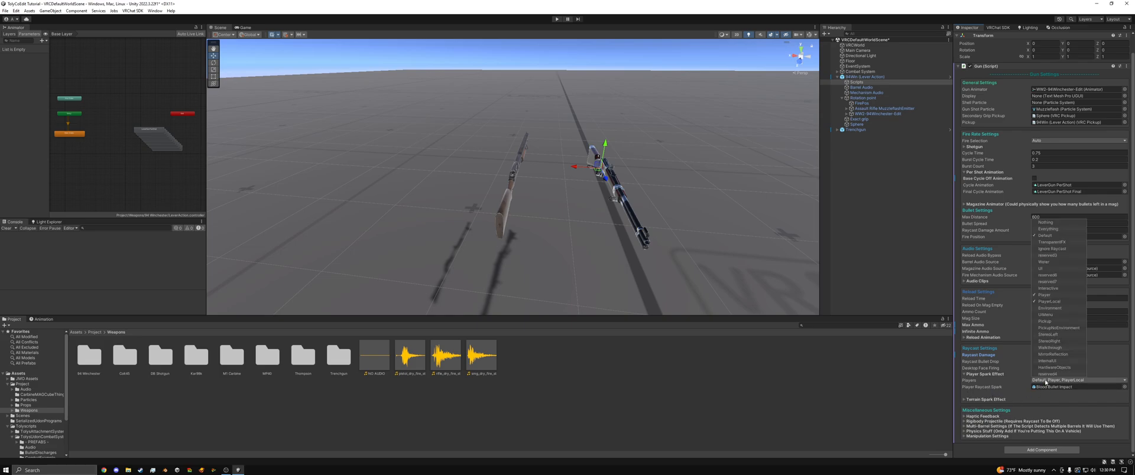
click(1001, 388)
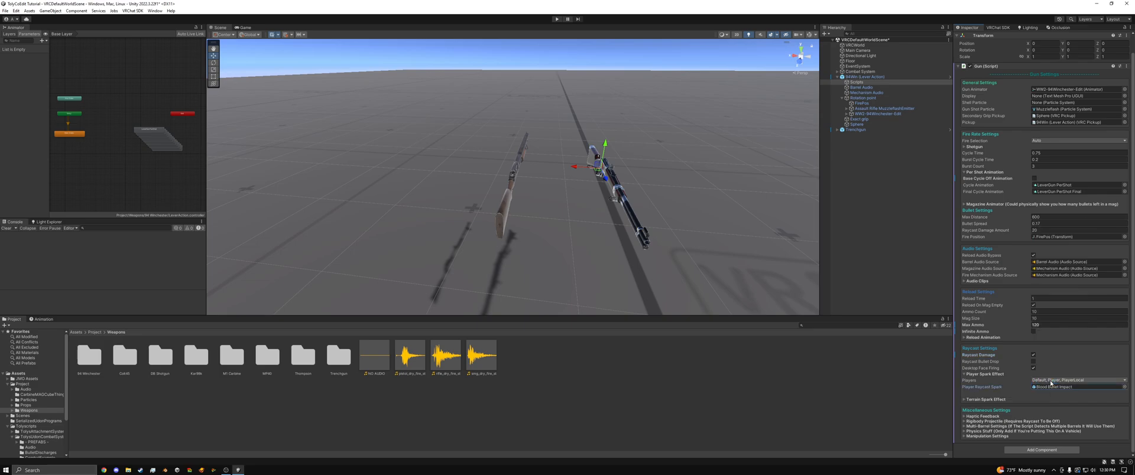
click(1051, 383)
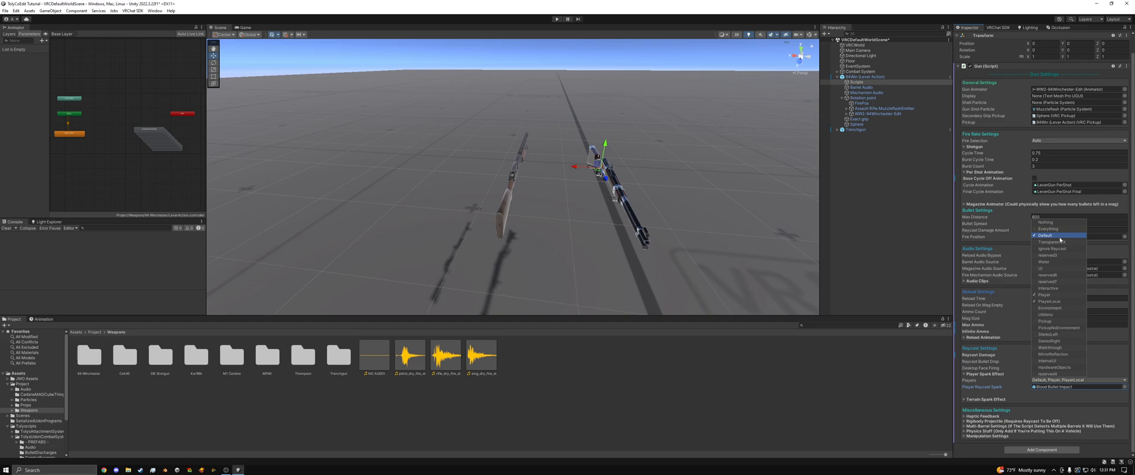
click(978, 382)
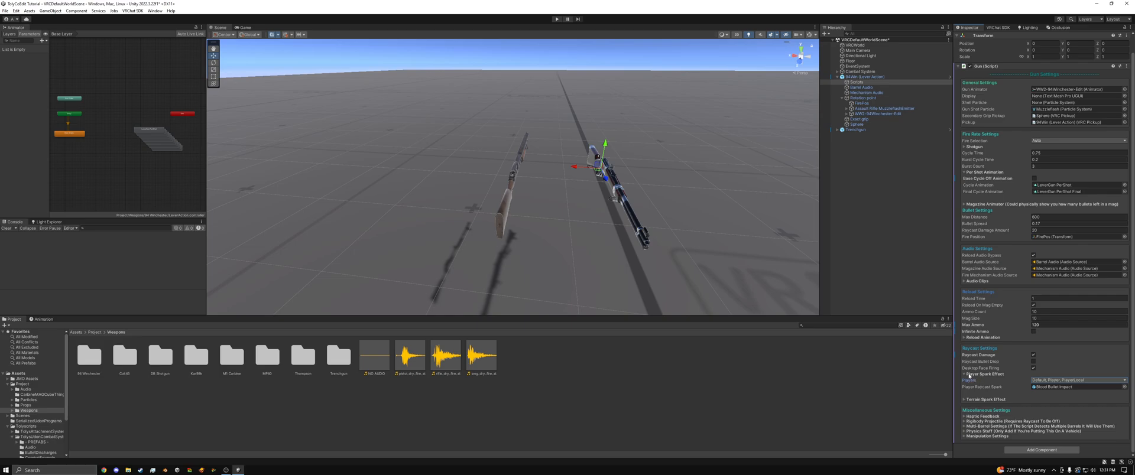
click(966, 375)
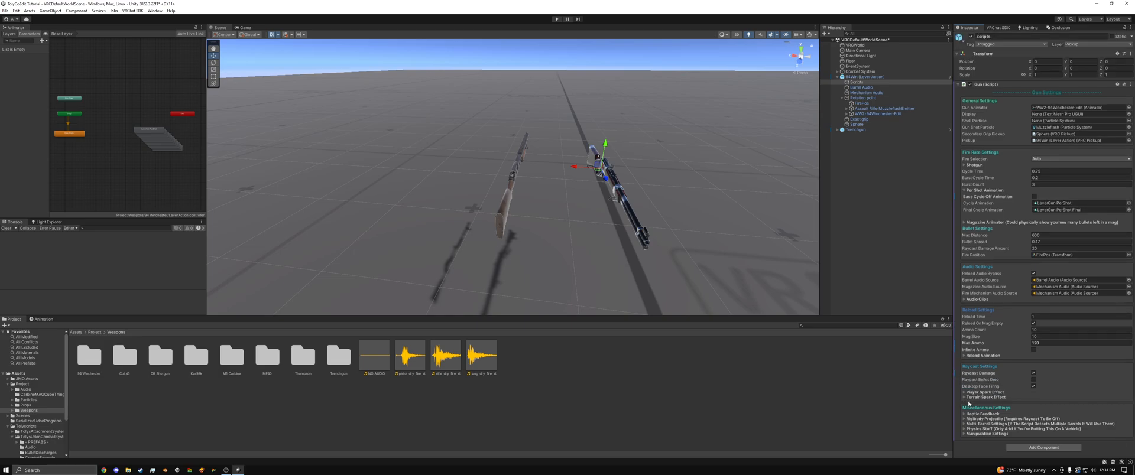
Examine the Terrain Spark Effect group's layer mask options and its Terrain Raycast Spark assignment.
click(967, 398)
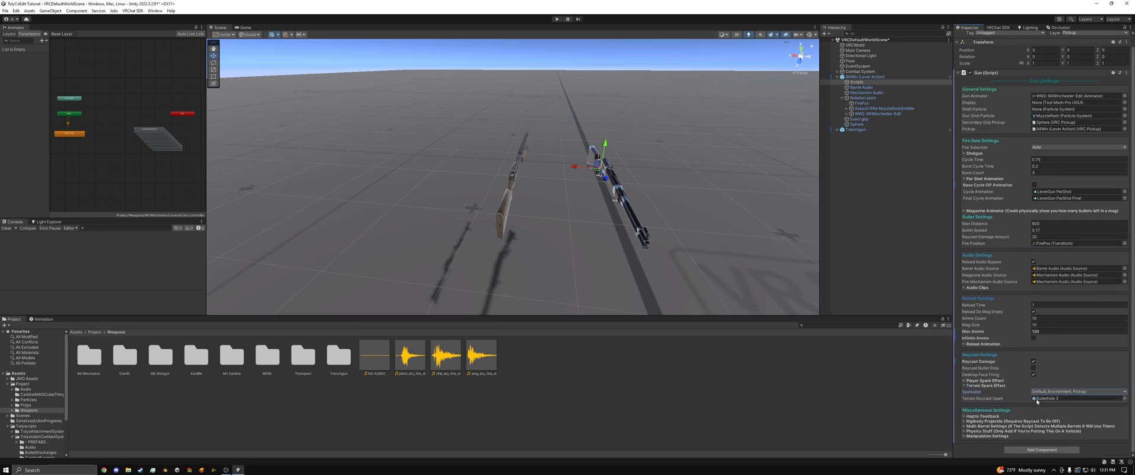
click(1070, 392)
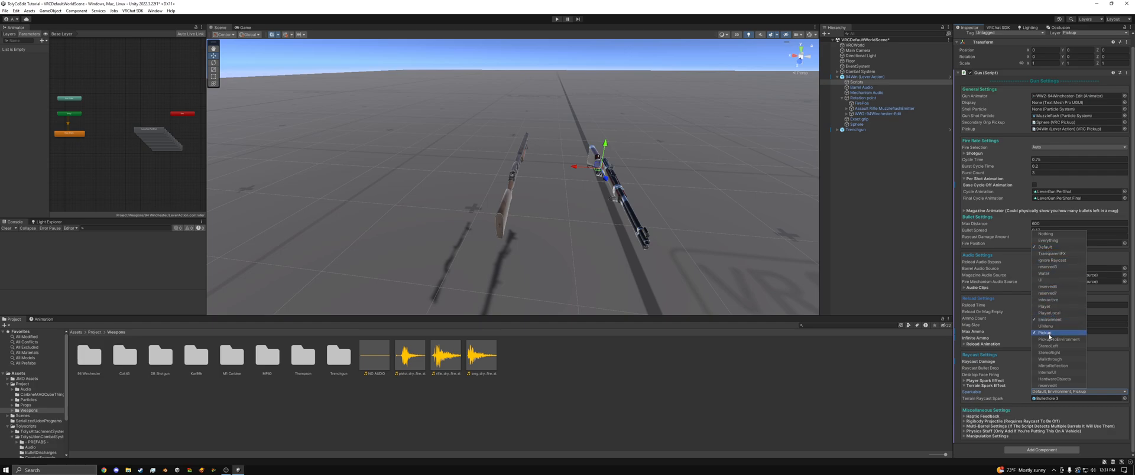
click(991, 374)
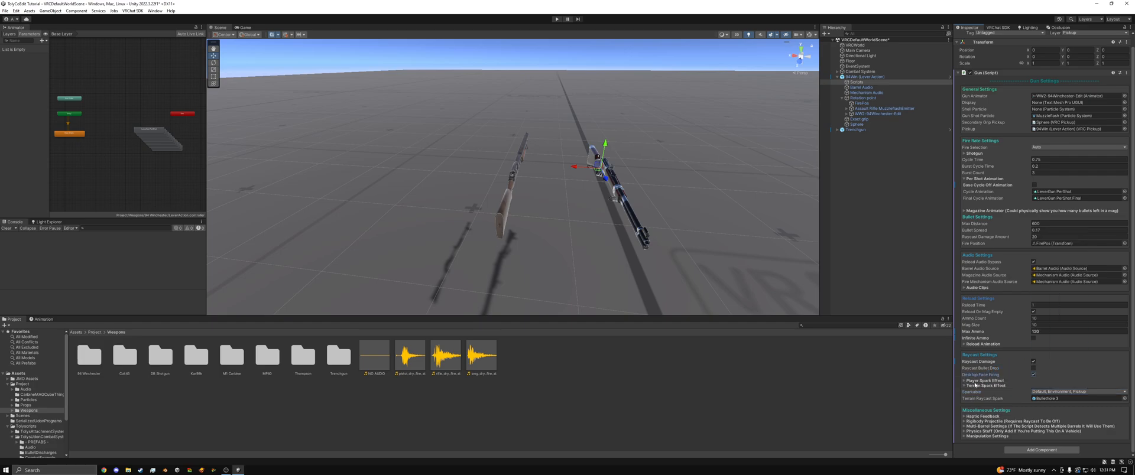
click(974, 387)
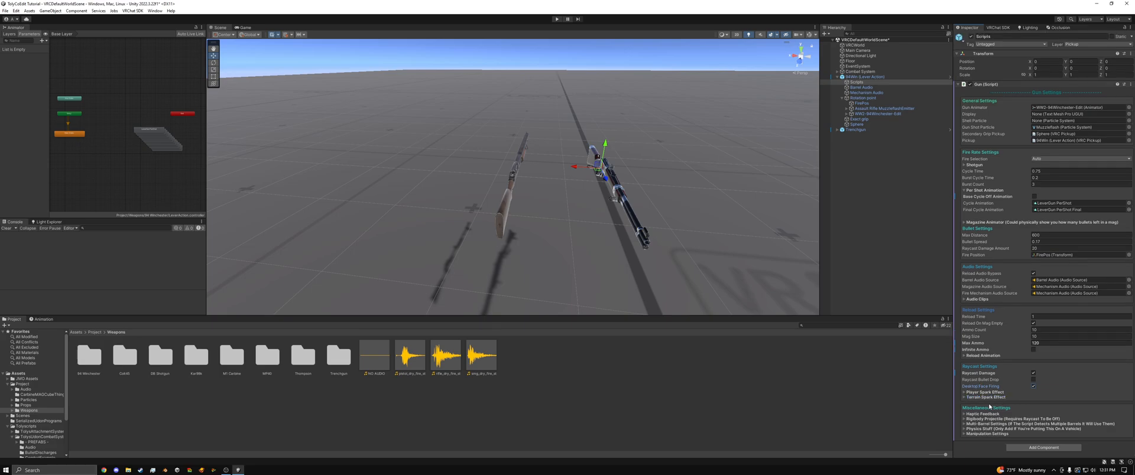
click(977, 398)
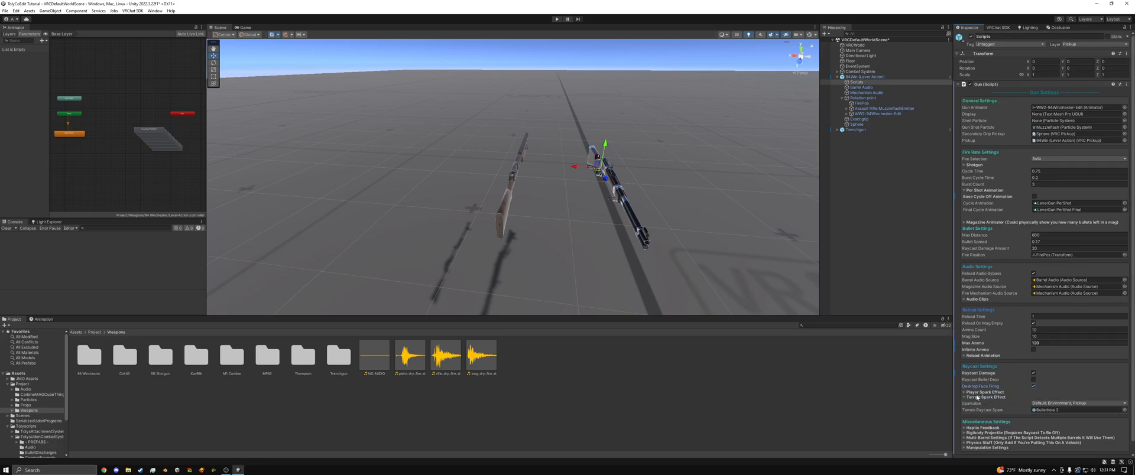
click(979, 398)
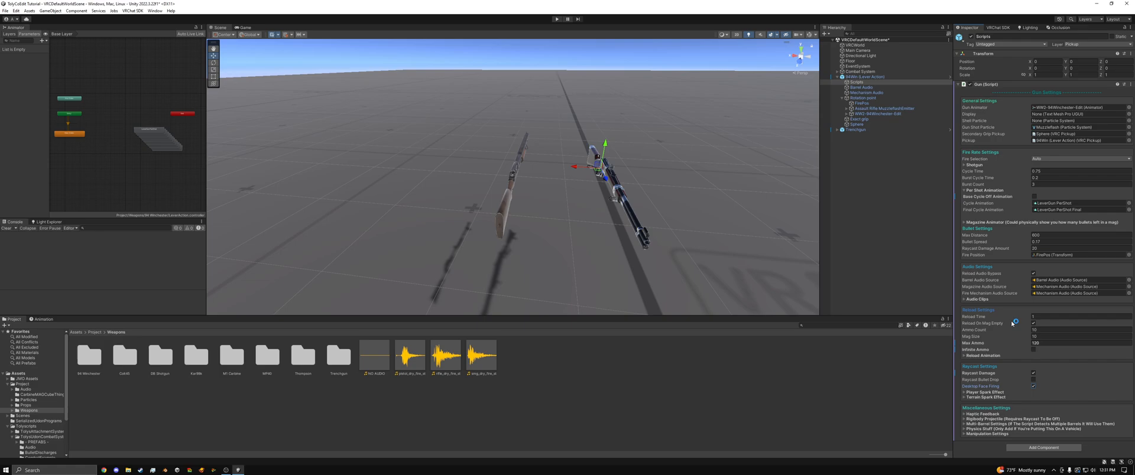
Review the Haptic Feedback and Rigidbody Projectile groups in Miscellaneous Settings, collapsing each one after viewing.
click(981, 414)
scroll(984, 416, down, 3)
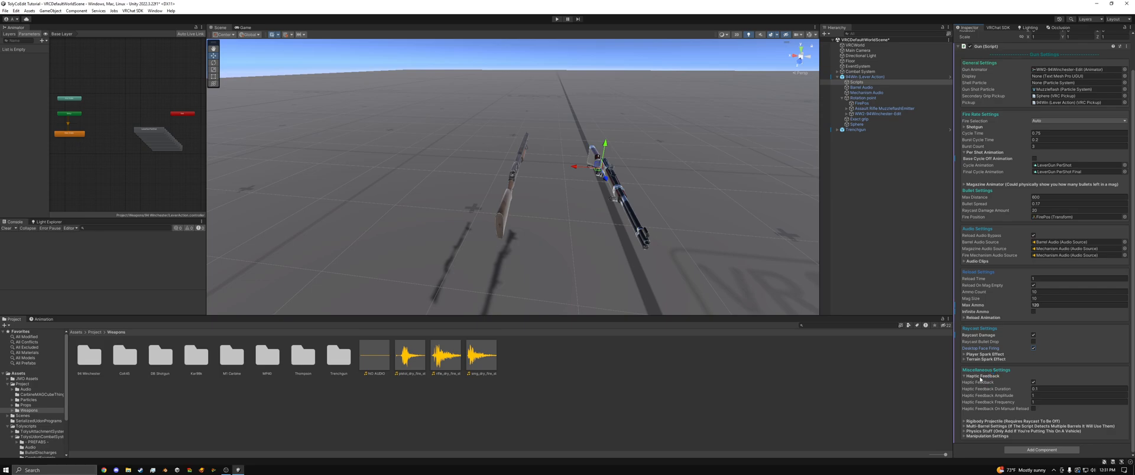
click(981, 377)
click(981, 421)
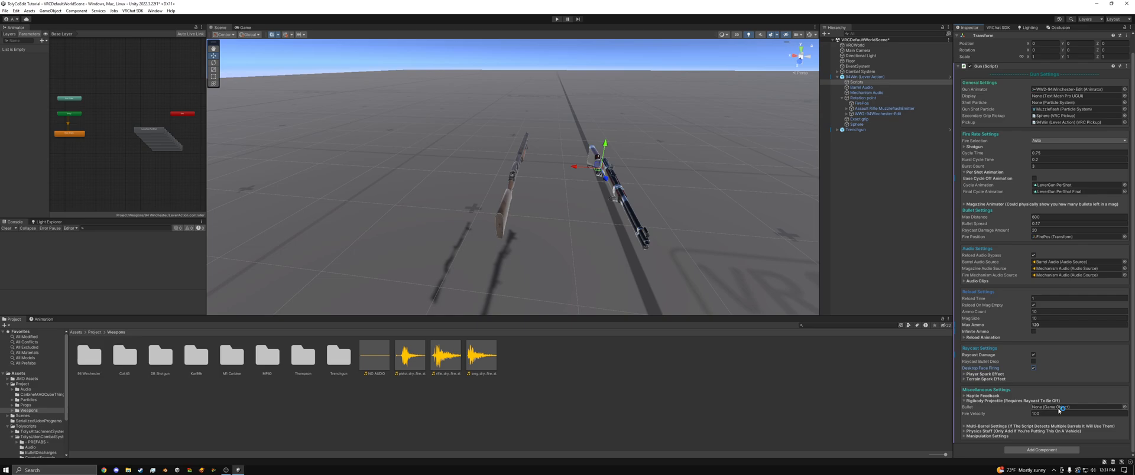
click(1005, 402)
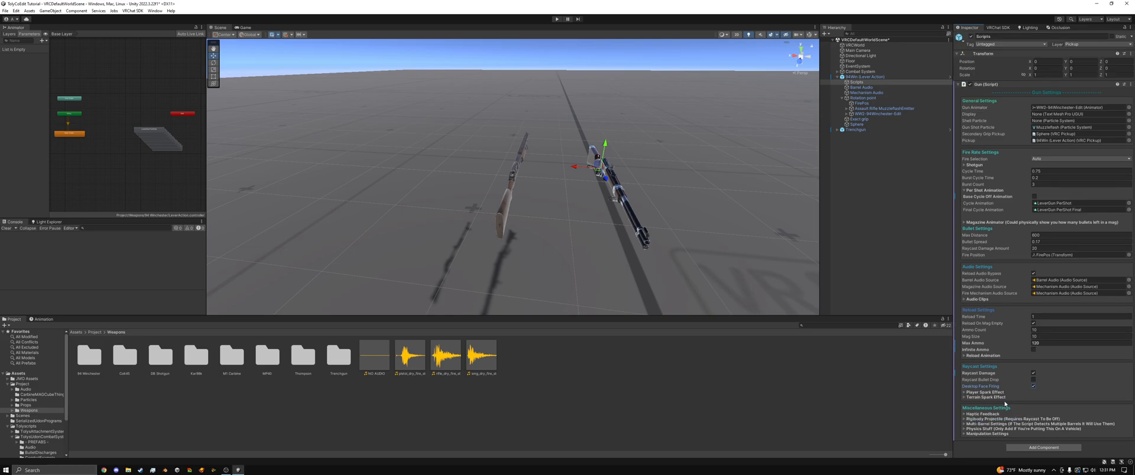
Review the Multi-Barrel Settings and Physics Stuff groups, collapsing each one after viewing.
click(986, 425)
scroll(987, 426, down, 2)
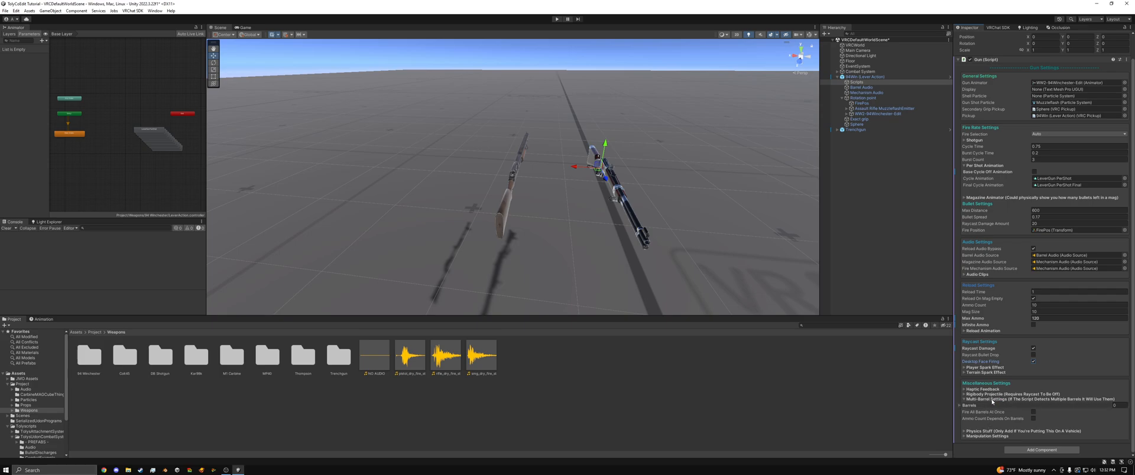
click(993, 399)
click(988, 429)
scroll(987, 431, down, 1)
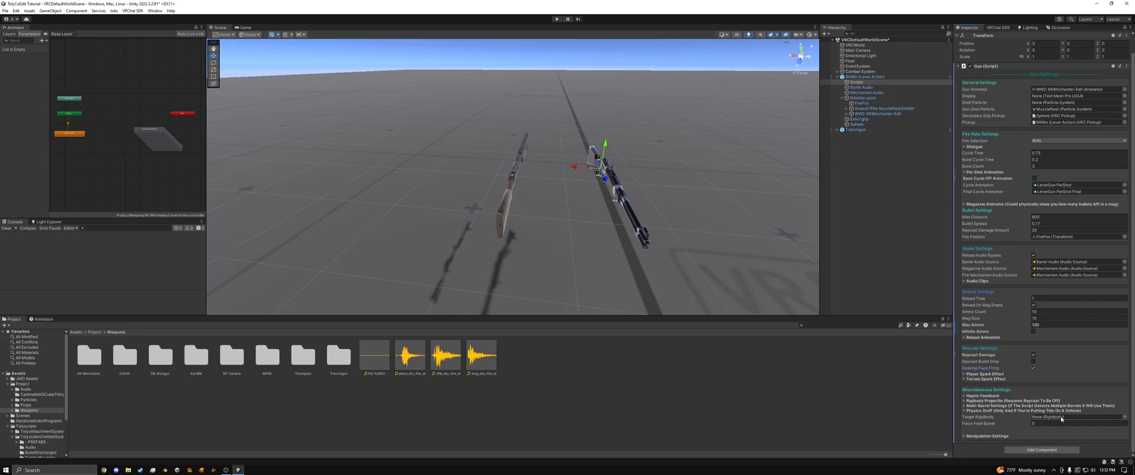
click(1014, 410)
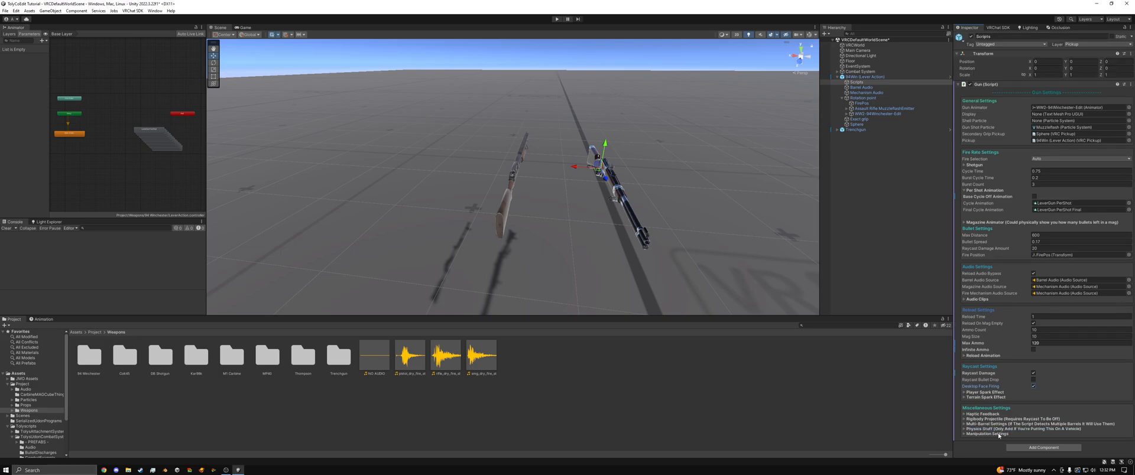
Examine the virtual stock and rotation range fields in Manipulation Settings and collapse the group.
click(1000, 435)
scroll(998, 436, down, 1)
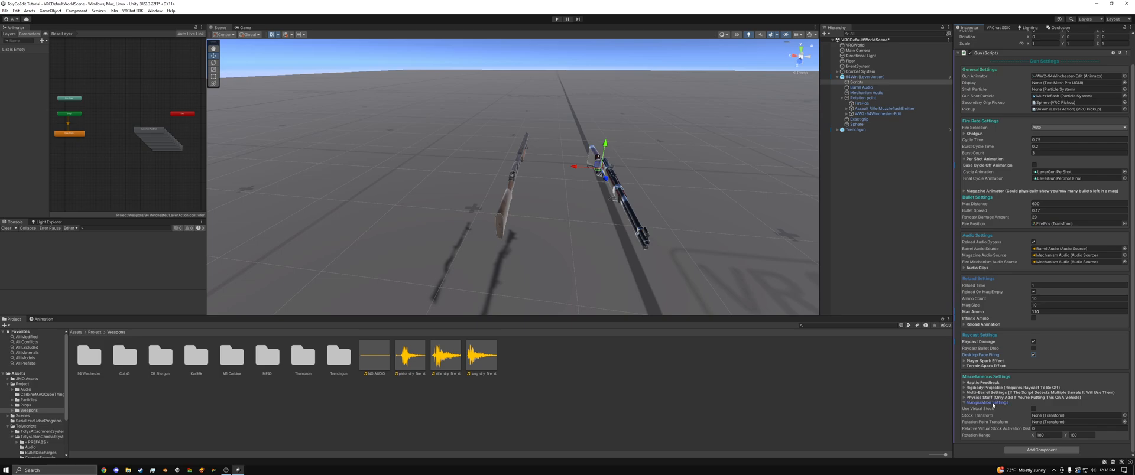
click(993, 404)
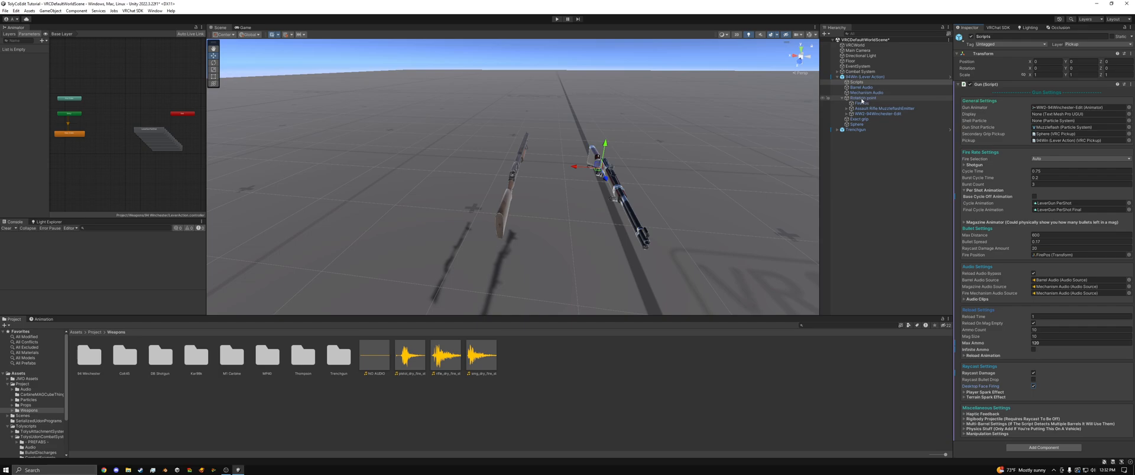
Select the WW2-94Winchester-Edit model and examine its Animation Event Manager's Mechanism Audio, Shell Insert Audio and Legacy settings.
click(862, 114)
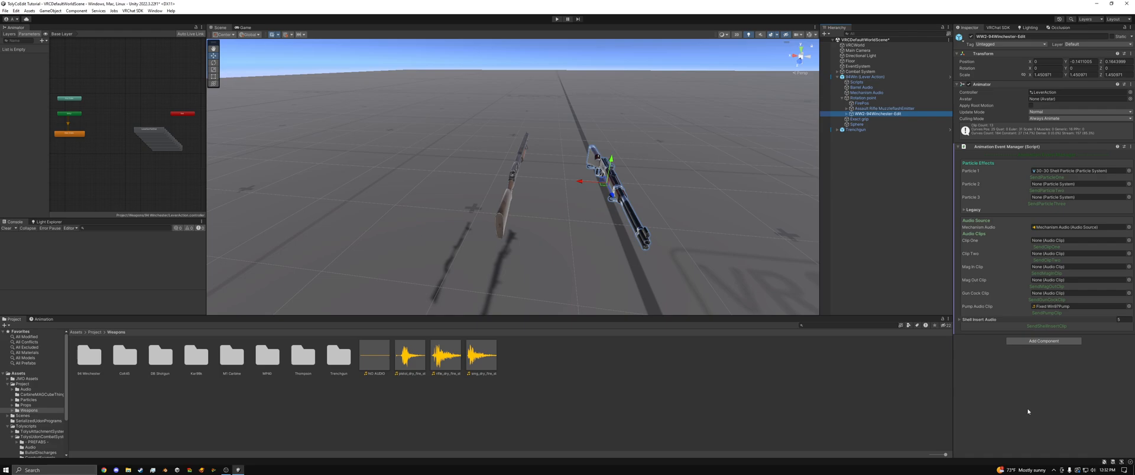
click(1052, 228)
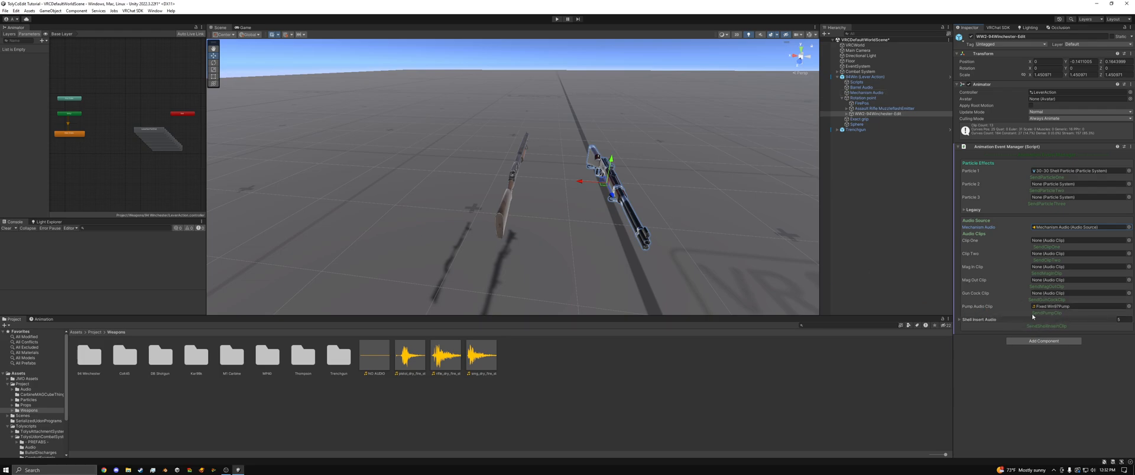
click(960, 320)
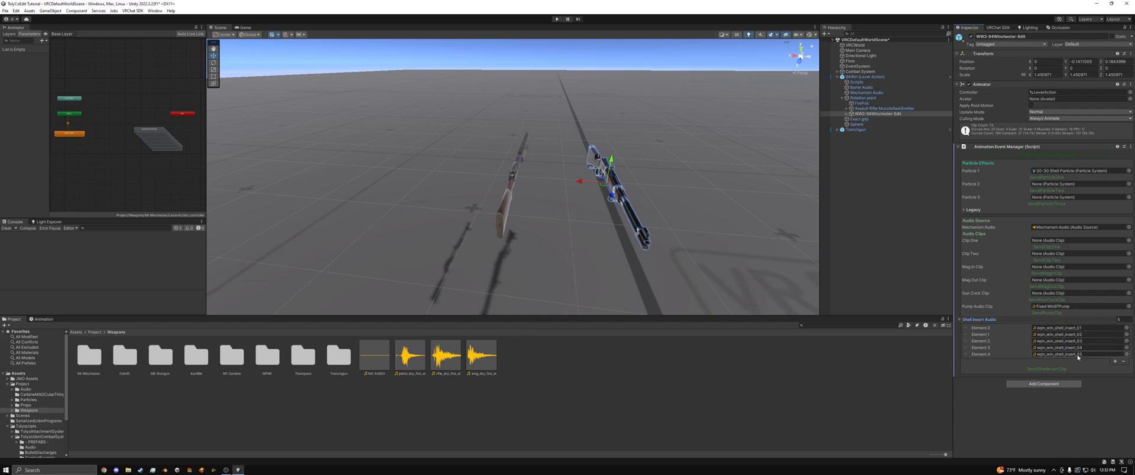
click(960, 320)
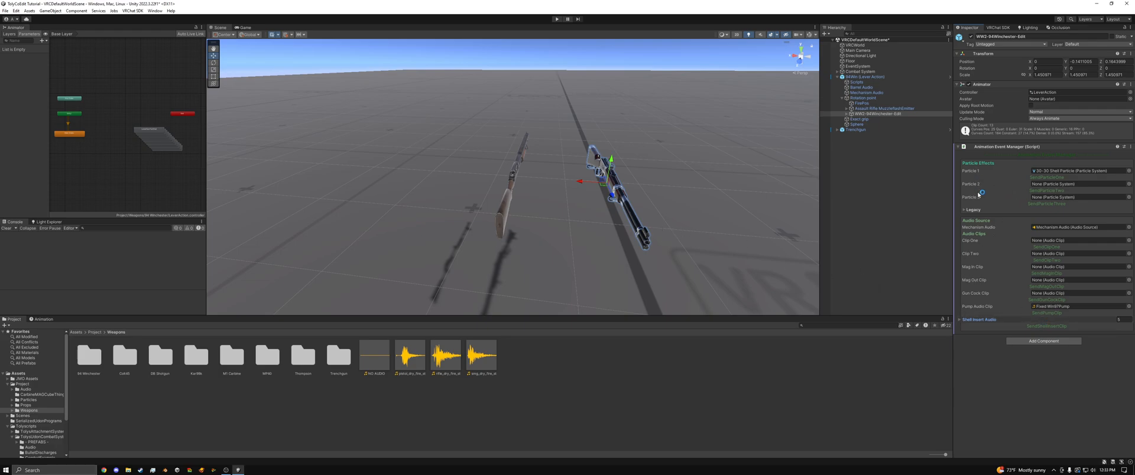
click(964, 210)
click(965, 210)
Open the LeverGun Reload Shell 3 clip from the 94 Winchester folder in the Animation window and inspect its first event's String value.
double_click(94, 357)
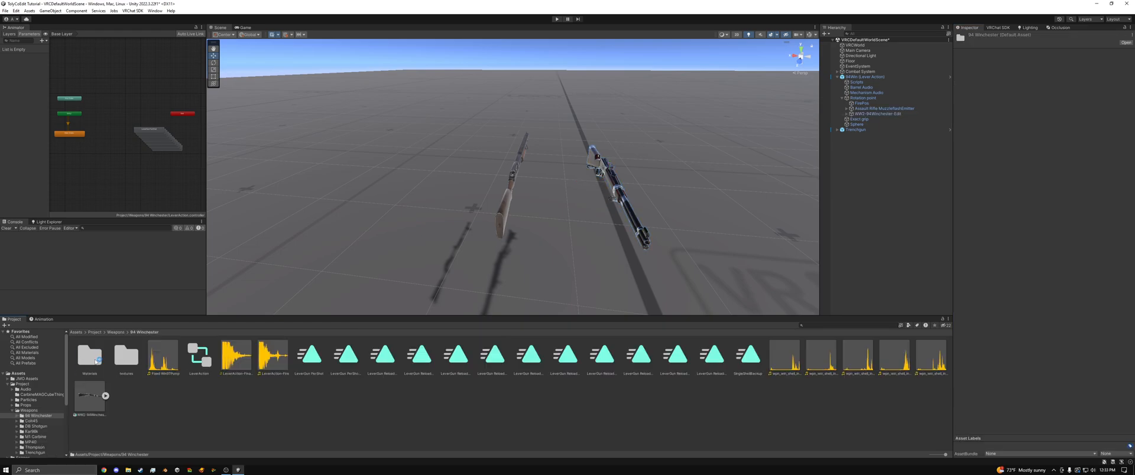
click(494, 356)
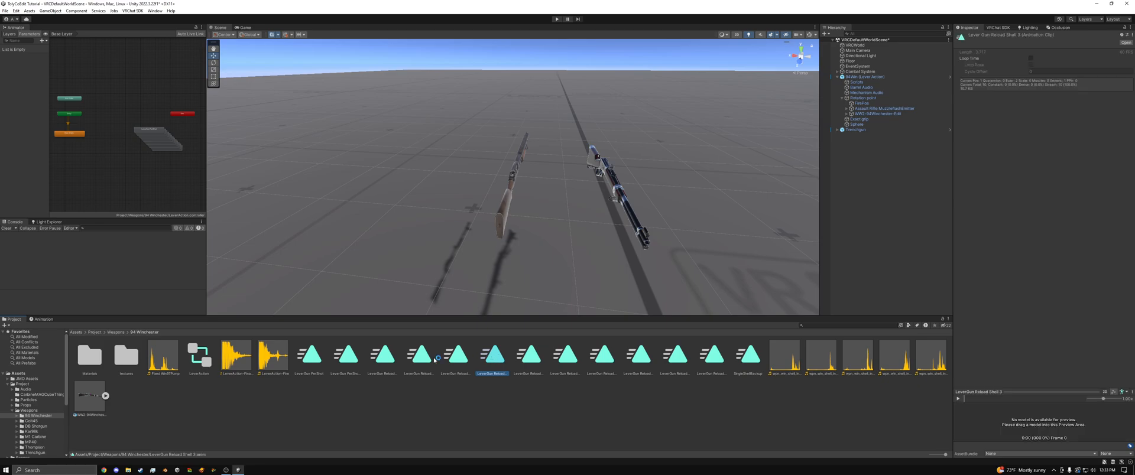
click(42, 320)
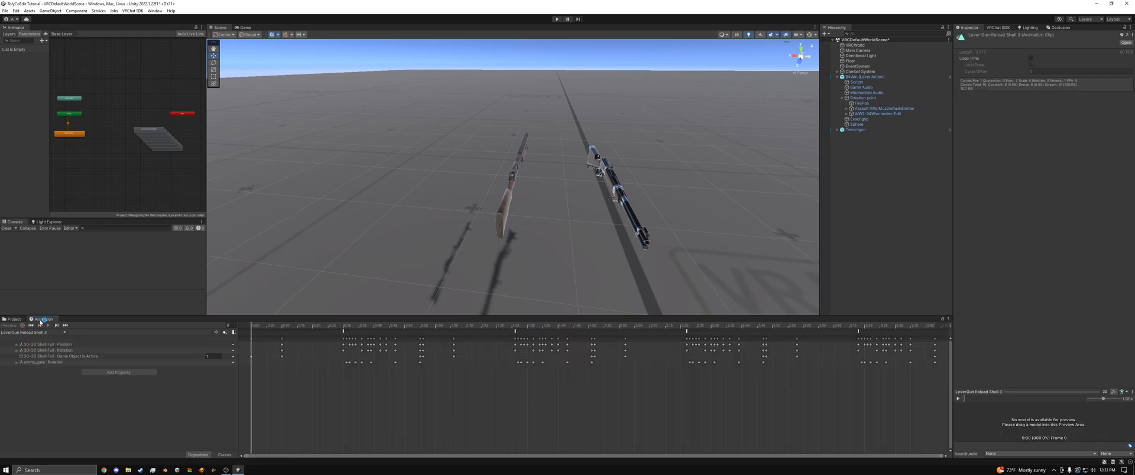
click(344, 332)
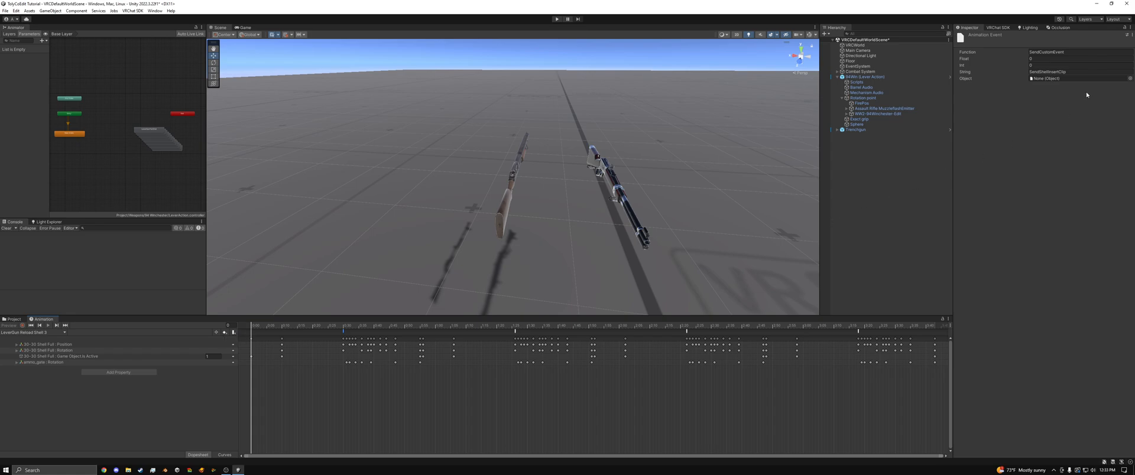
click(1085, 73)
drag(1083, 72, 1005, 73)
click(1071, 72)
Reselect the WW2-94Winchester-Edit model and expand the Shell Insert Audio list in its Animation Event Manager.
click(872, 114)
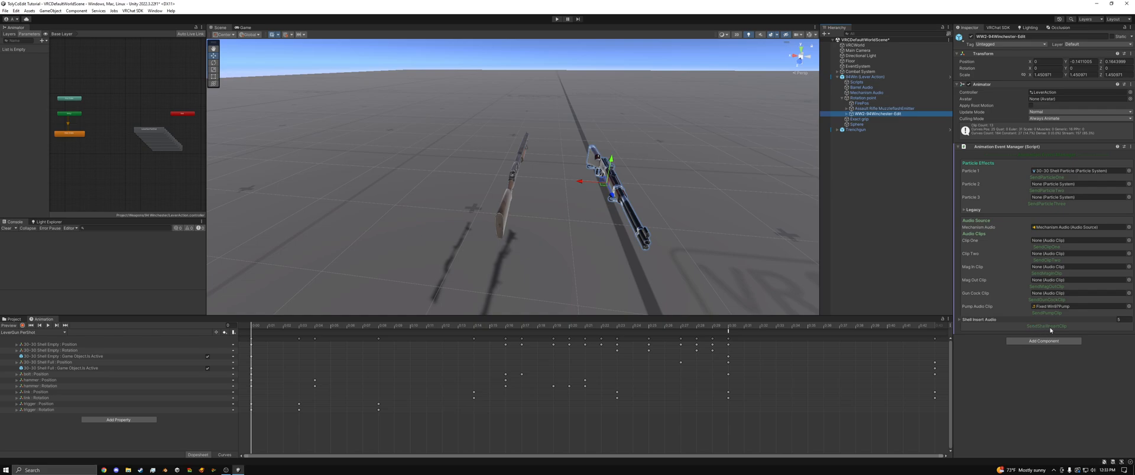
click(984, 320)
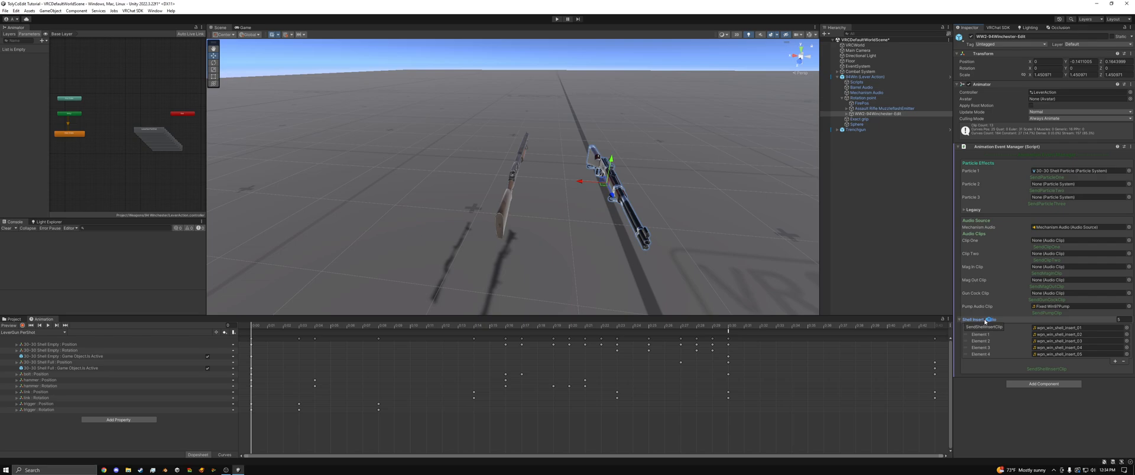
Inspect the function and String value of the late animation event in the open LeverGun clip.
click(729, 331)
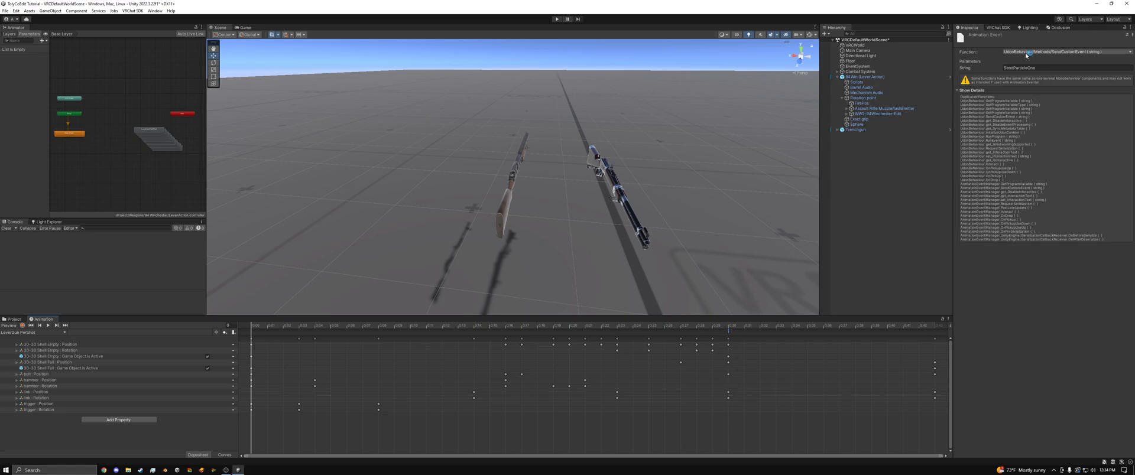
click(1055, 68)
click(1041, 402)
click(881, 109)
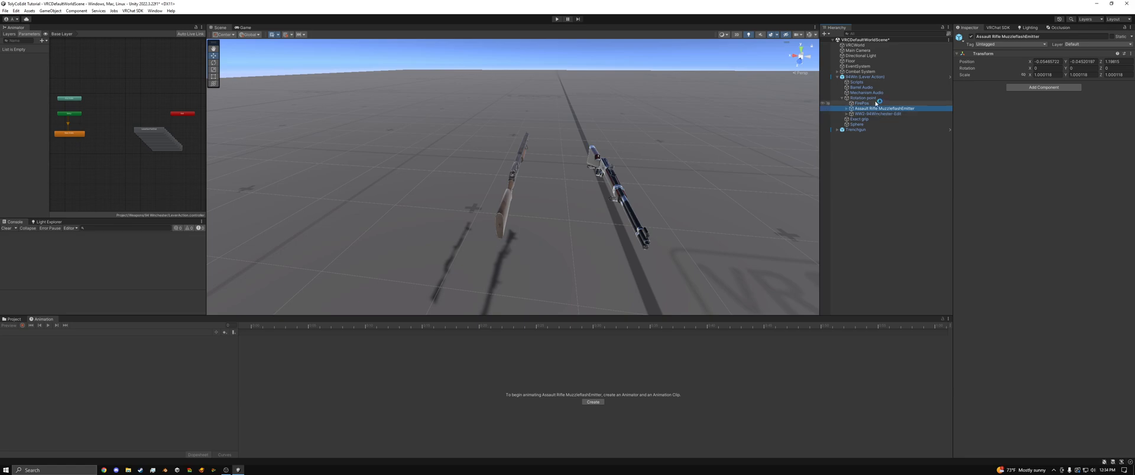
Reselect the WW2-94Winchester-Edit model, collapse its Shell Insert Audio list and check the Legacy group in the Animation Event Manager.
click(879, 113)
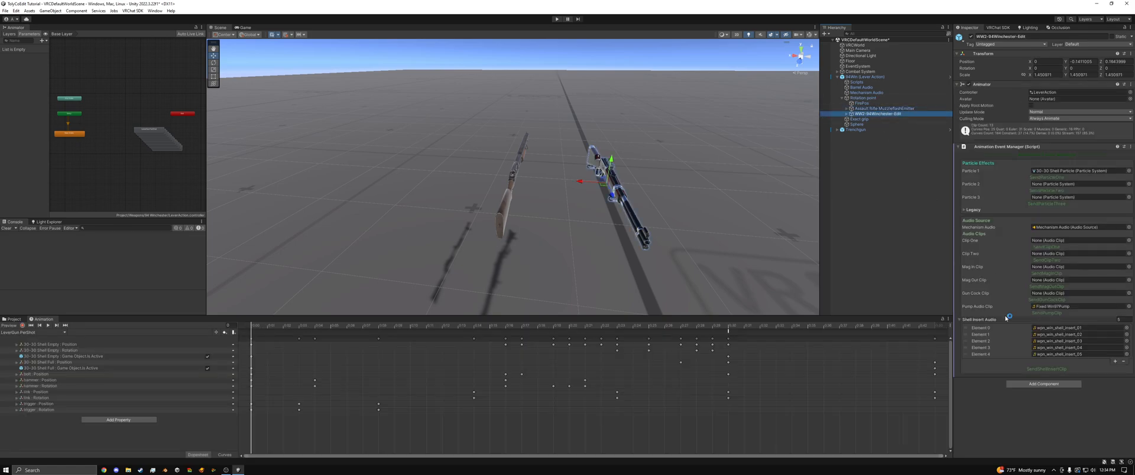
click(1006, 319)
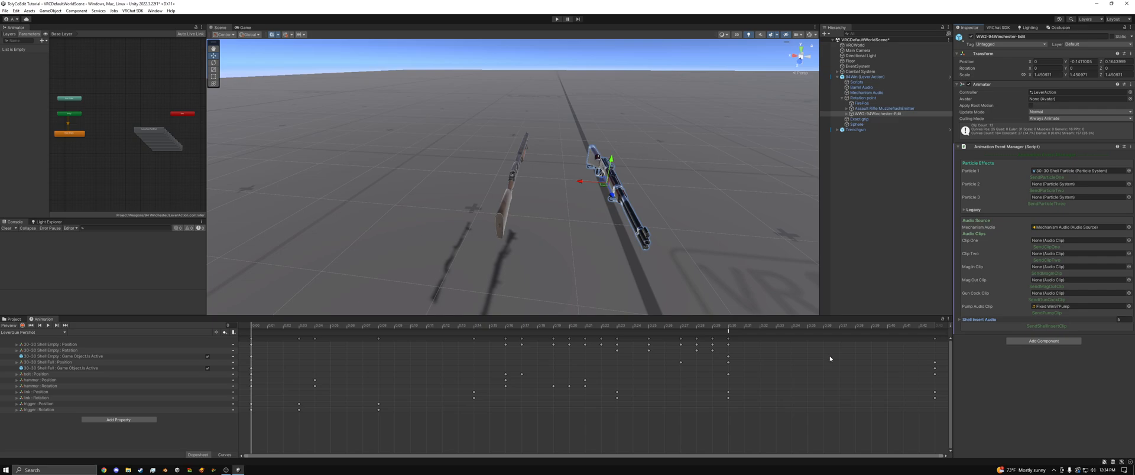
scroll(834, 373, down, 4)
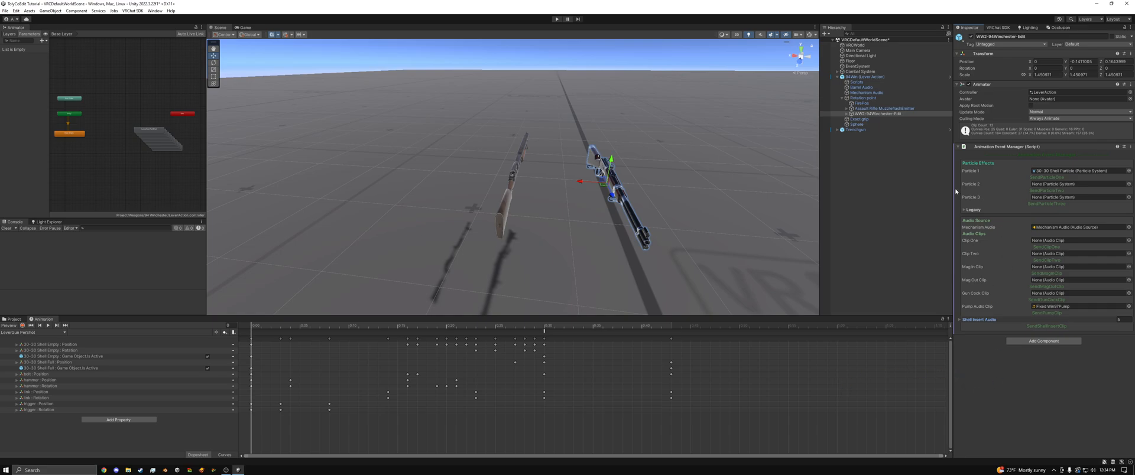
click(974, 210)
click(974, 210)
Enter Play mode, accept the Client Simulator notice, and walk to the guns to pick up the lever-action rifle.
click(557, 19)
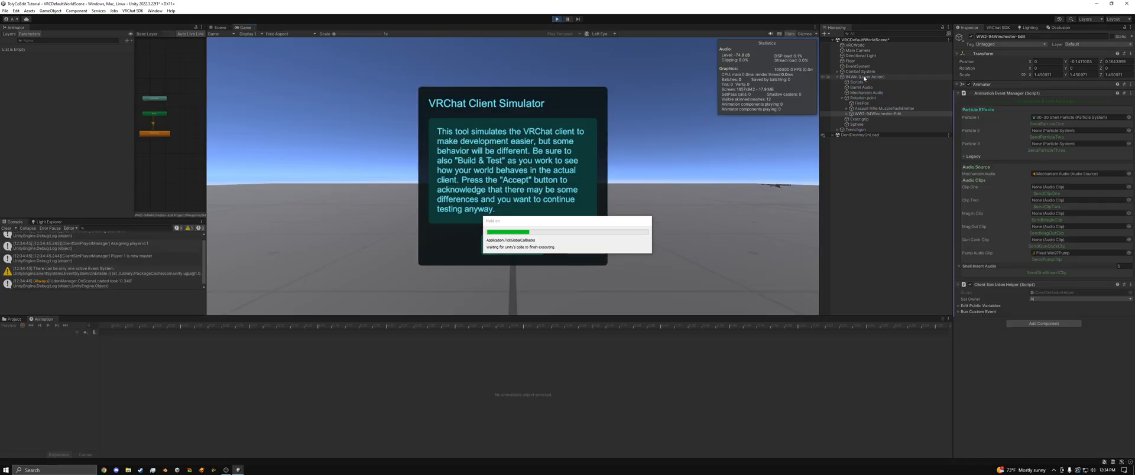
click(509, 243)
key(w)
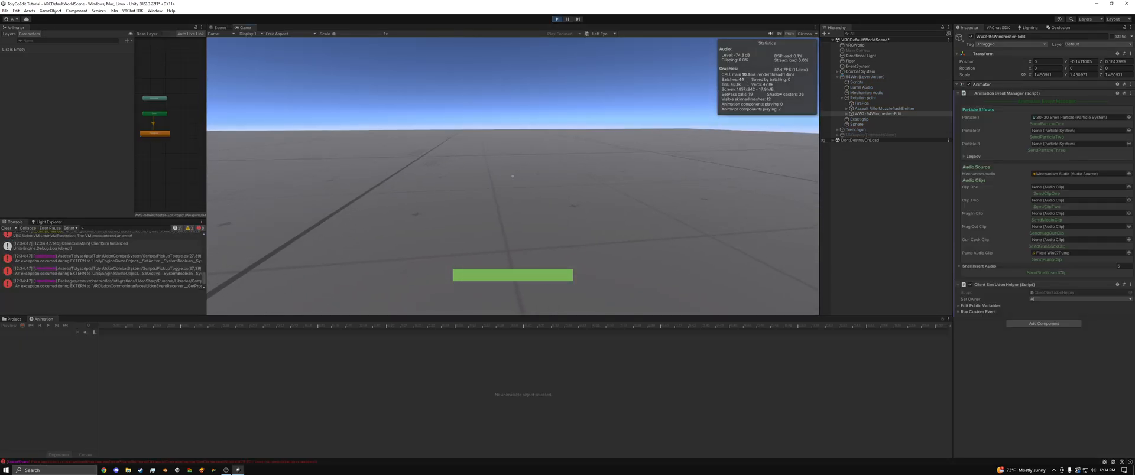
key(w)
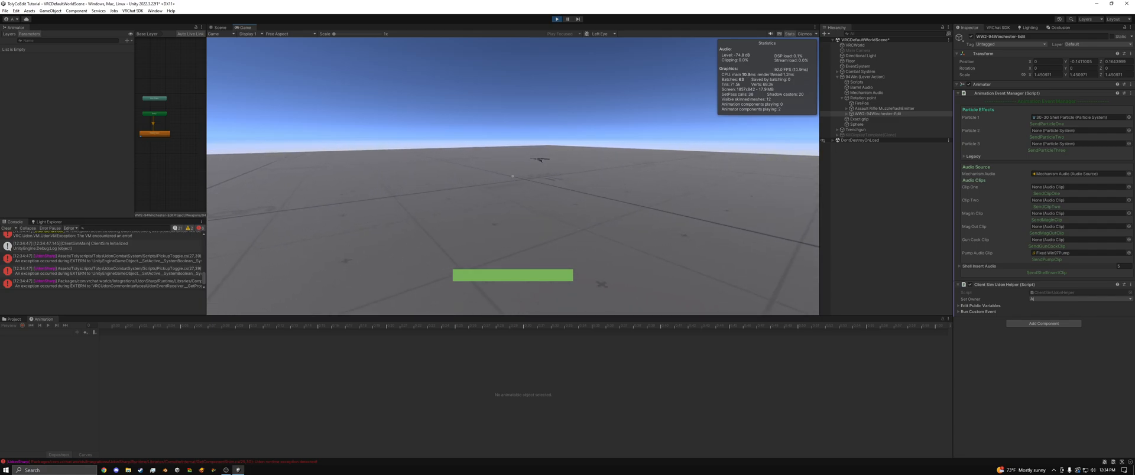
key(w)
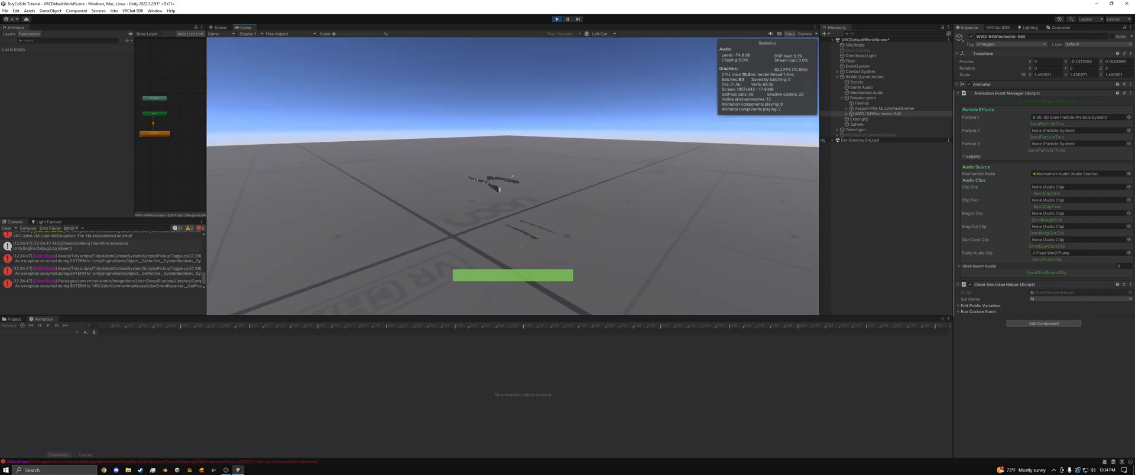
click(513, 176)
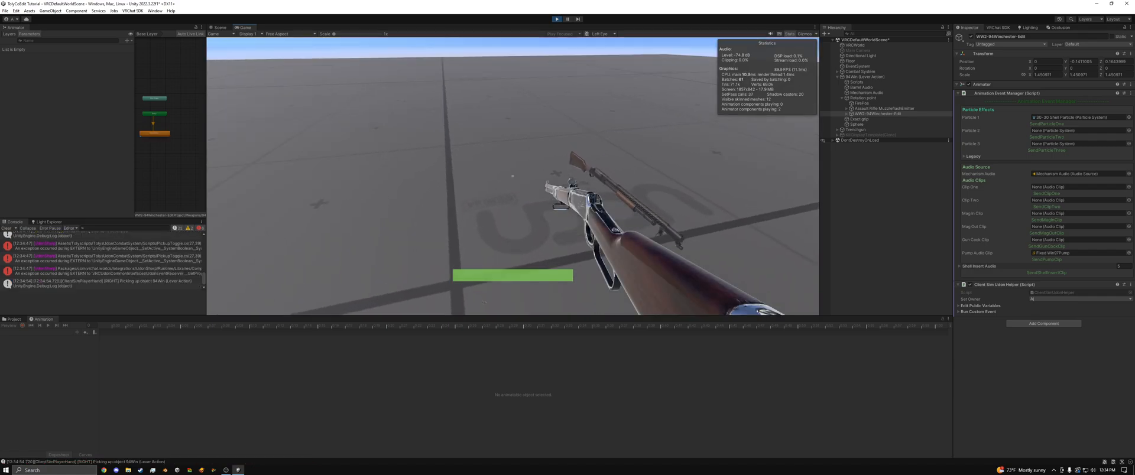
Move back from the guns and test-fire the lever-action rifle repeatedly.
click(513, 176)
key(s)
key(a)
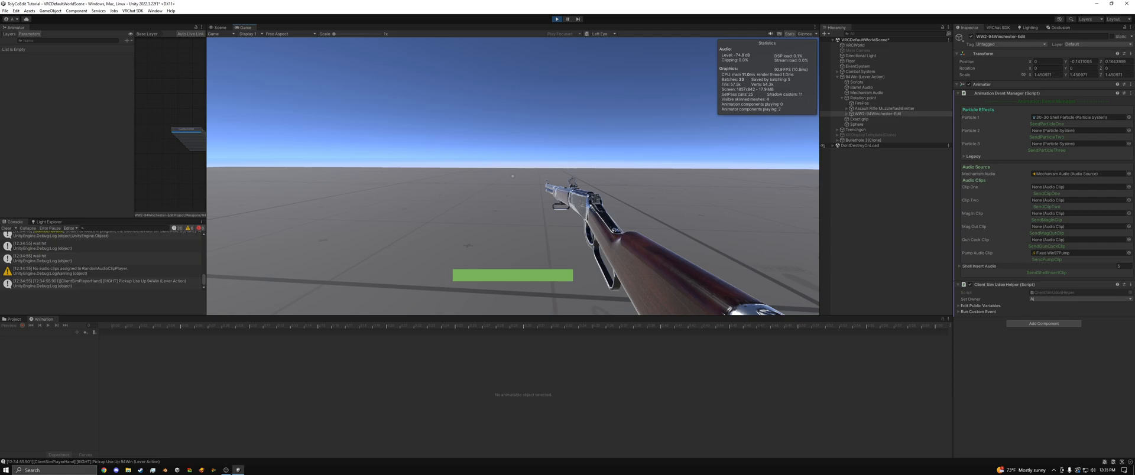
click(513, 176)
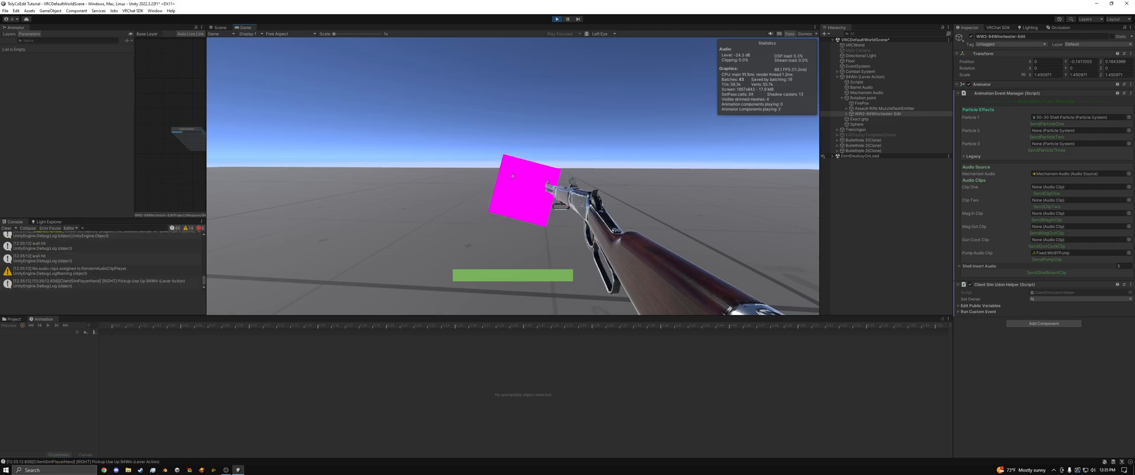
click(513, 176)
click(512, 175)
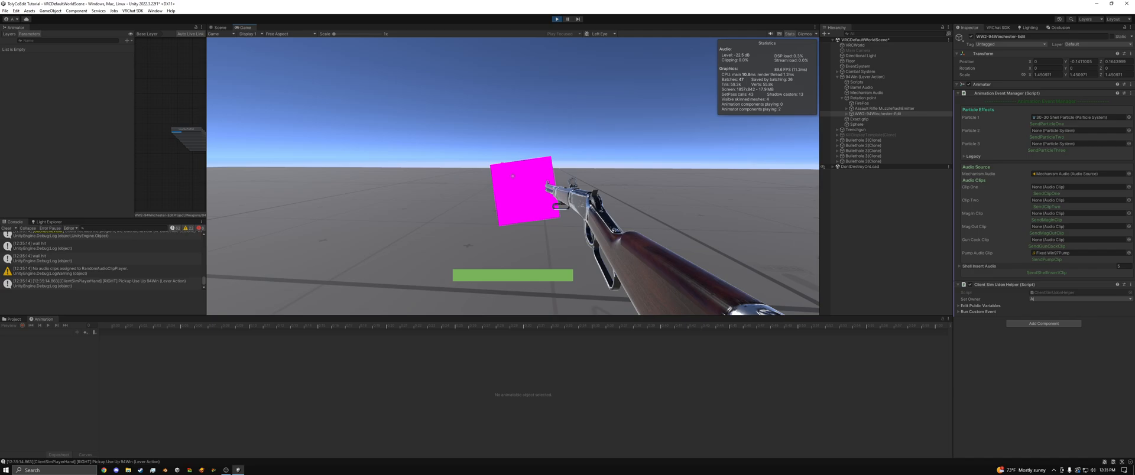
click(513, 175)
click(512, 175)
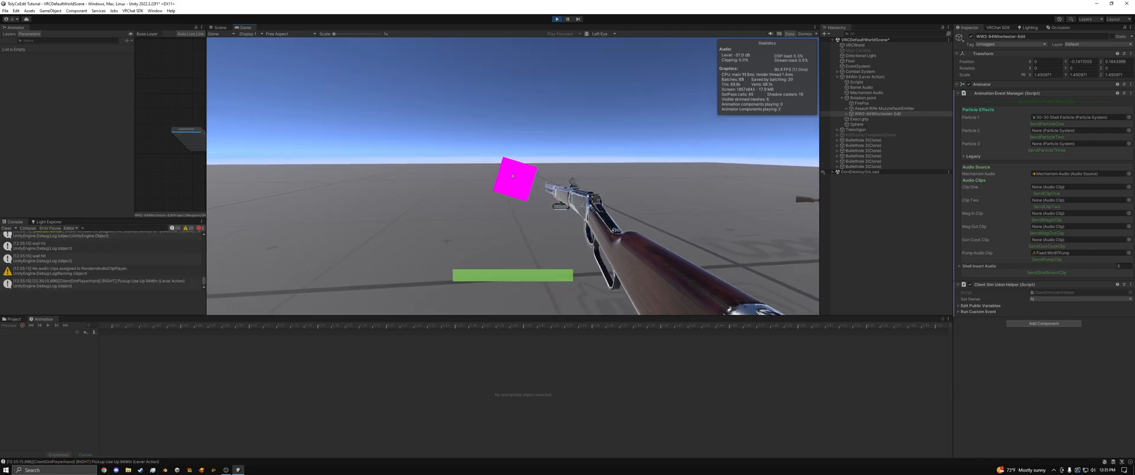
Reload the lever-action rifle and test-fire it again.
key(r)
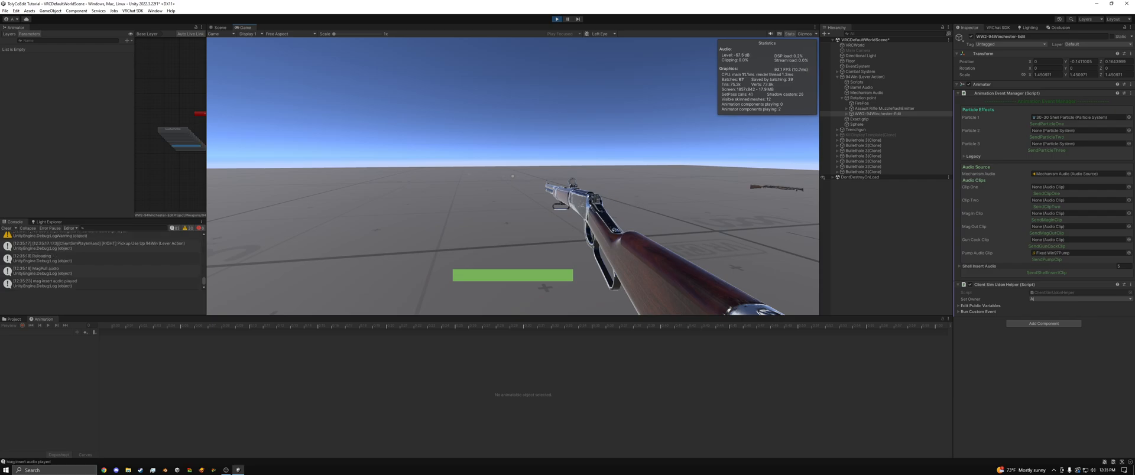
key(w)
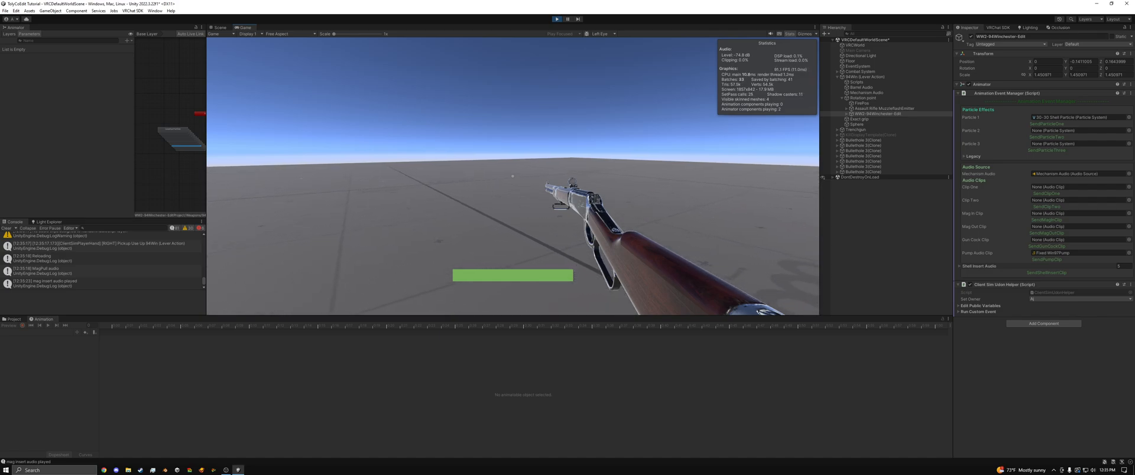
click(513, 176)
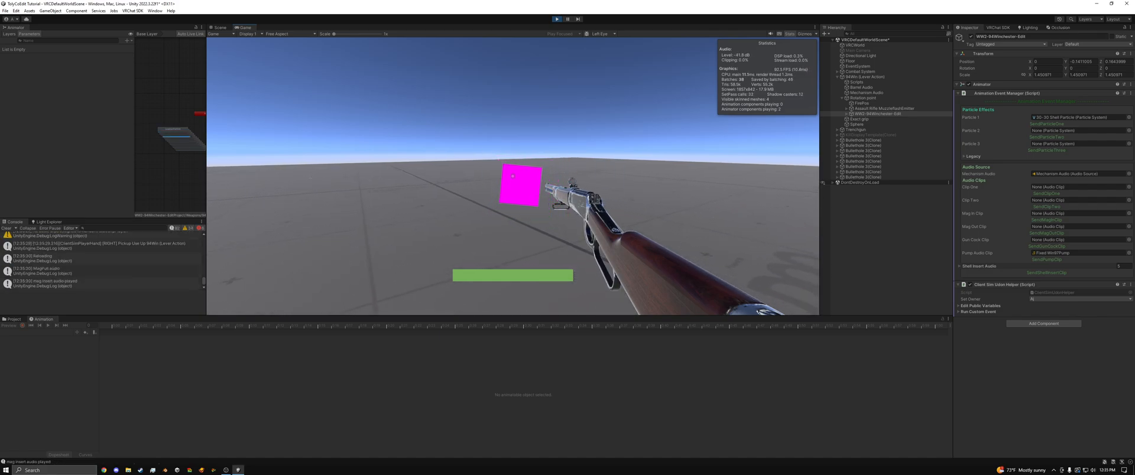
click(513, 176)
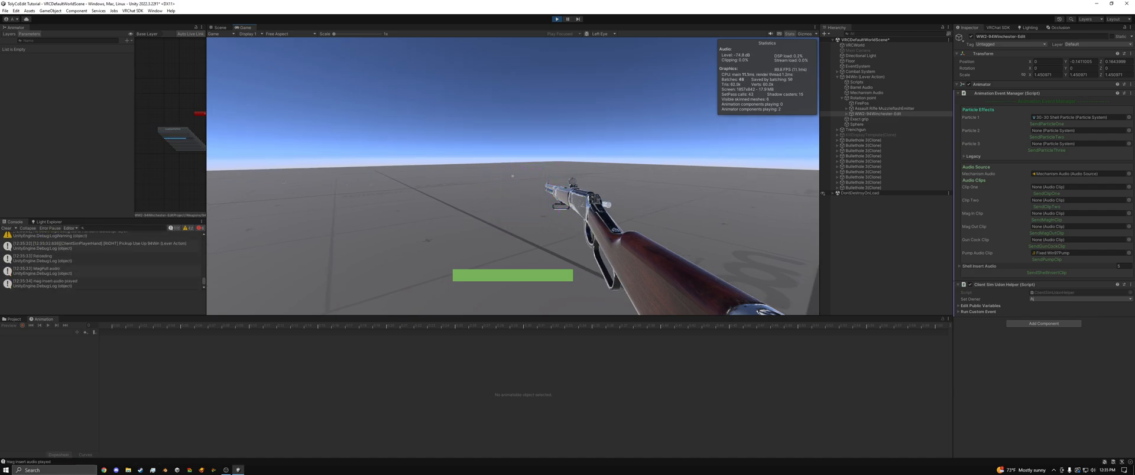
Drop the lever-action rifle and pick up the Trenchgun.
right_click(513, 176)
key(s)
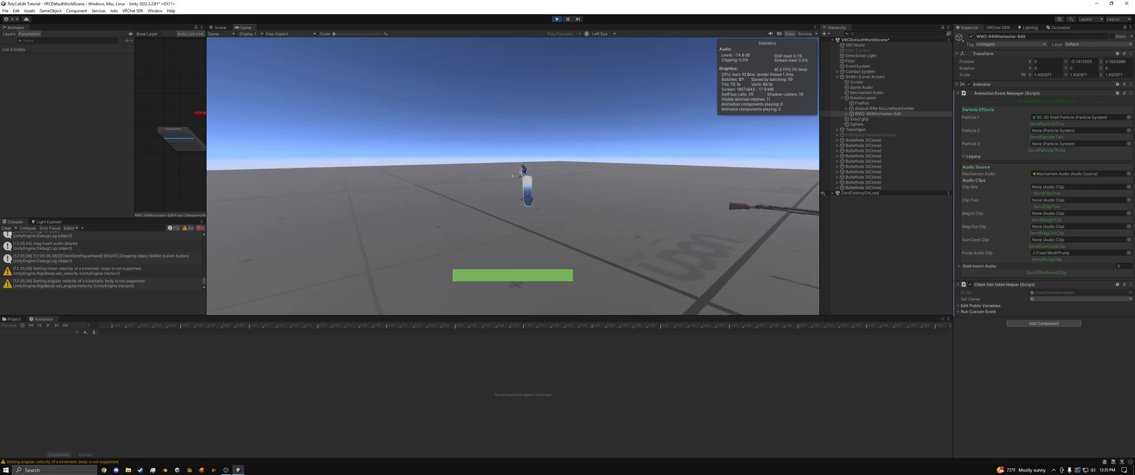
click(513, 176)
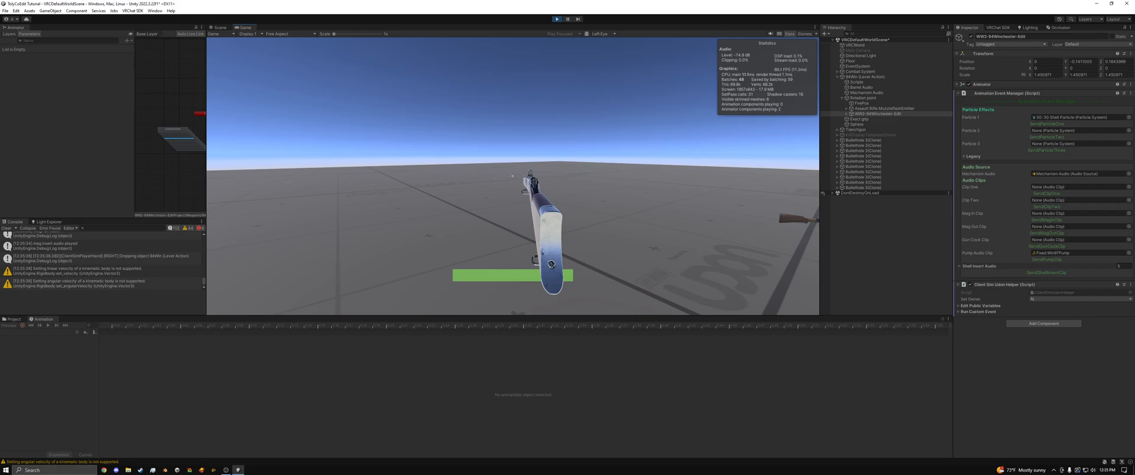
key(s)
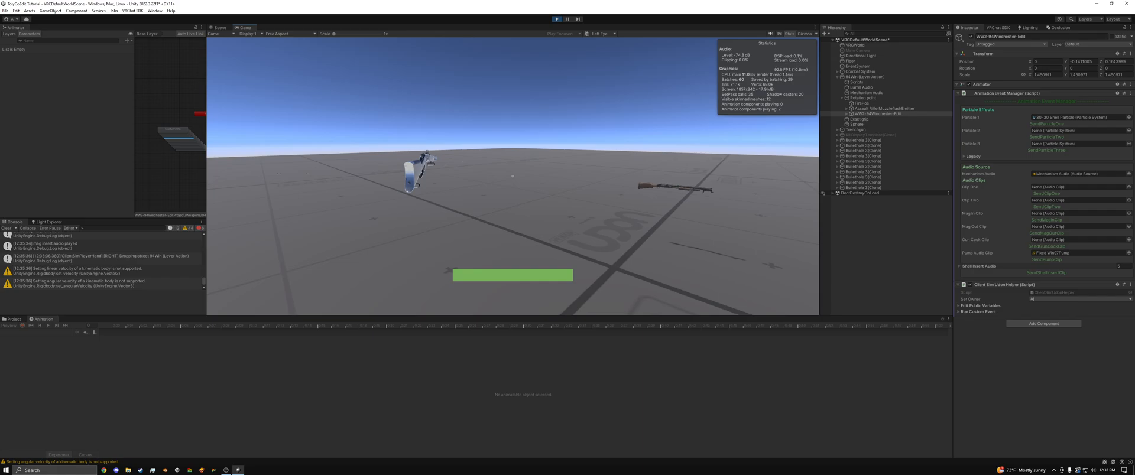
key(w)
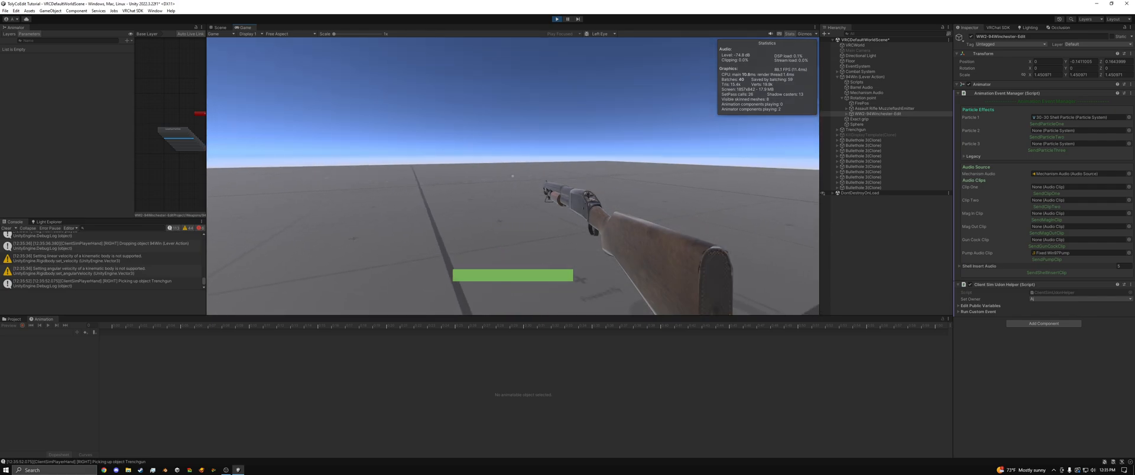
Test-fire the Trenchgun several times in a row.
click(513, 176)
click(513, 176)
click(513, 176)
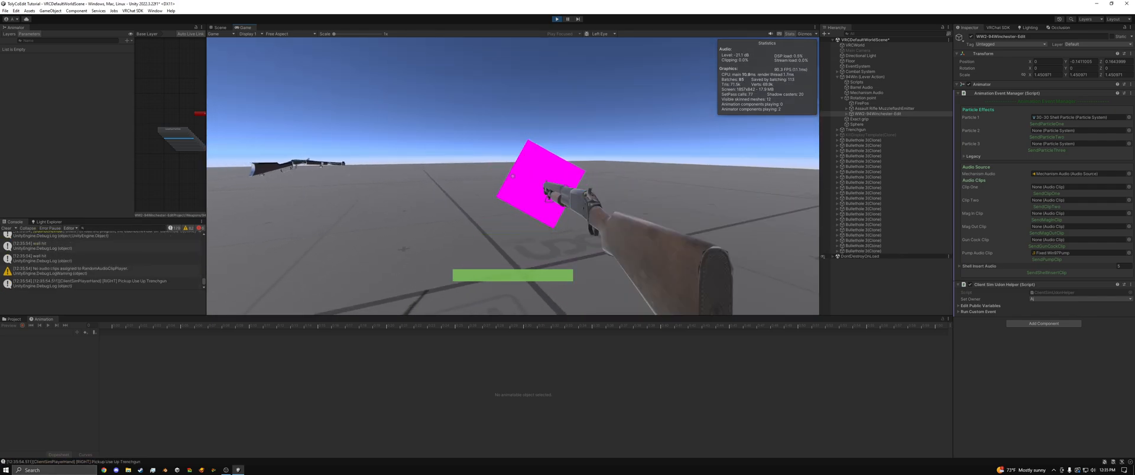
click(513, 176)
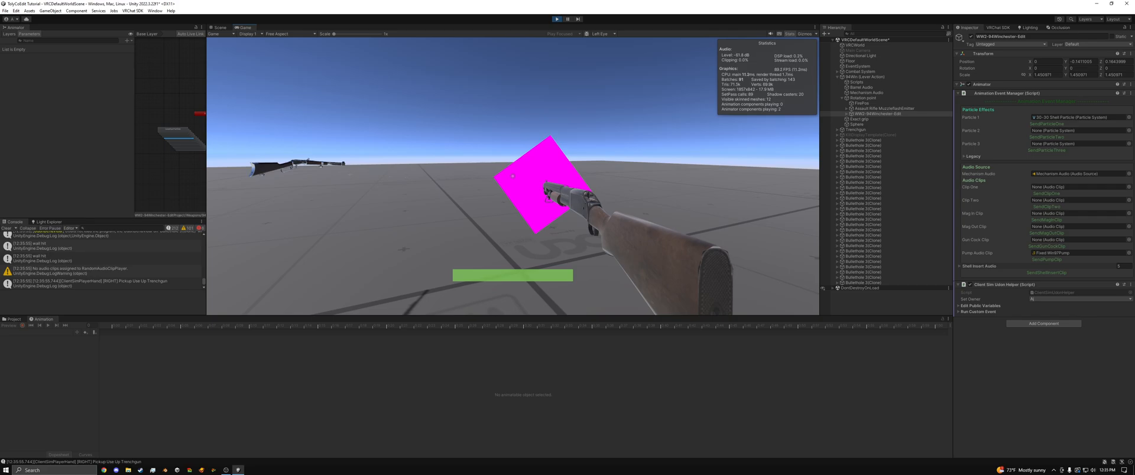
Reload the Trenchgun and fire another round of test shots.
key(e)
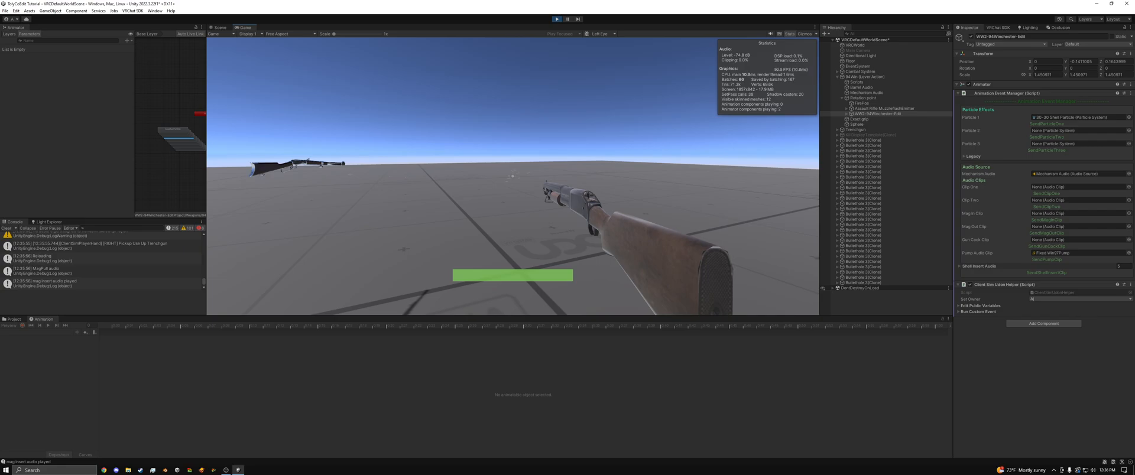
click(512, 176)
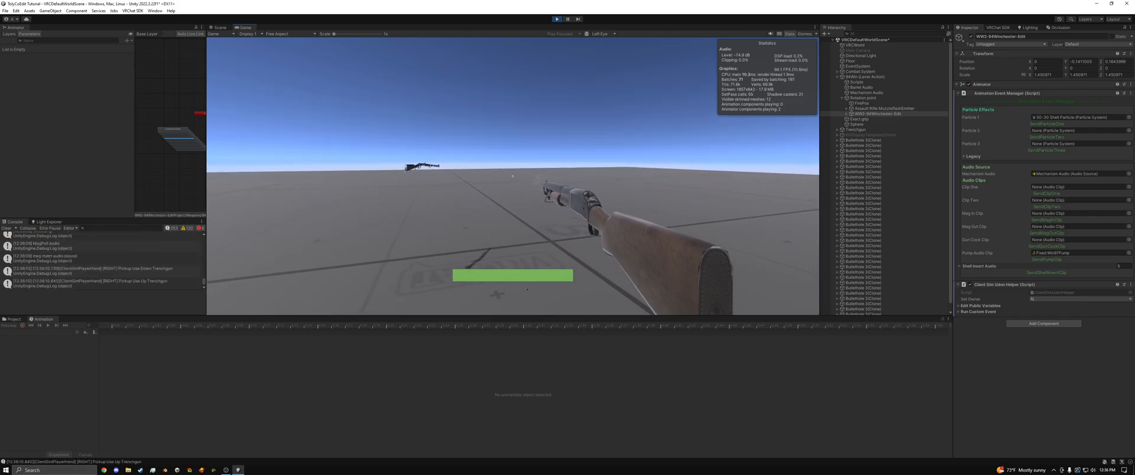
click(513, 176)
click(513, 176)
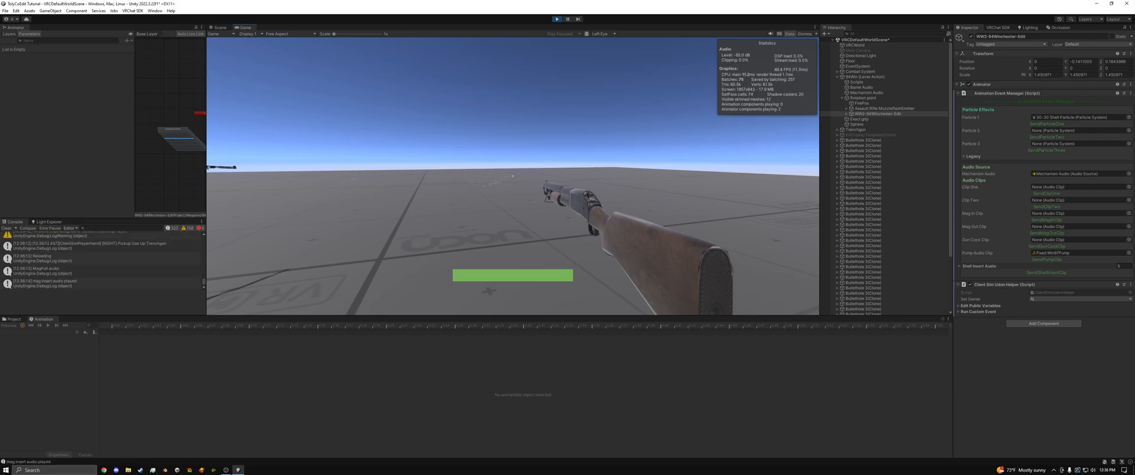
Drop the Trenchgun and exit Play mode through the Client Simulator.
key(a)
right_click(513, 176)
key(Escape)
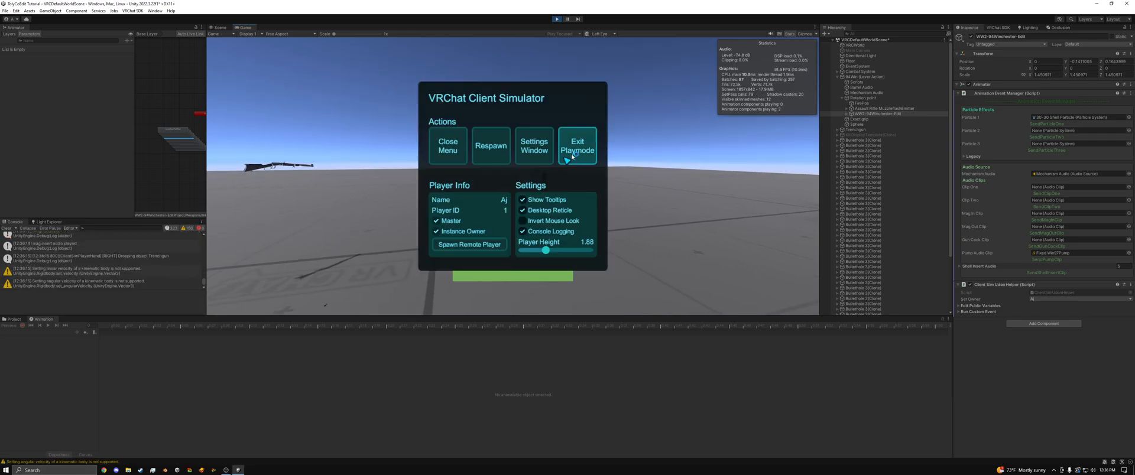
click(578, 148)
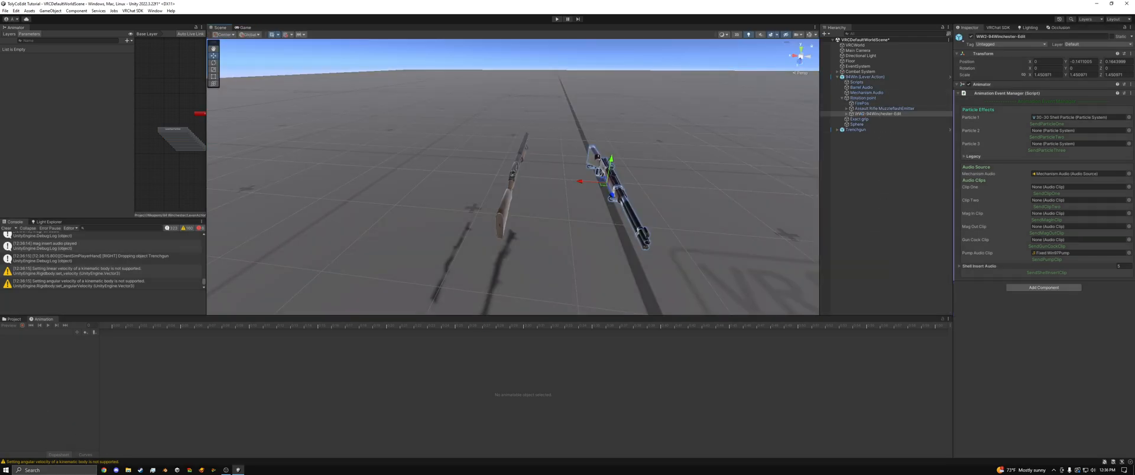
Show the project assets and completely unpack the 94Win (Lever Action) and Trenchgun prefabs together in the scene.
click(13, 319)
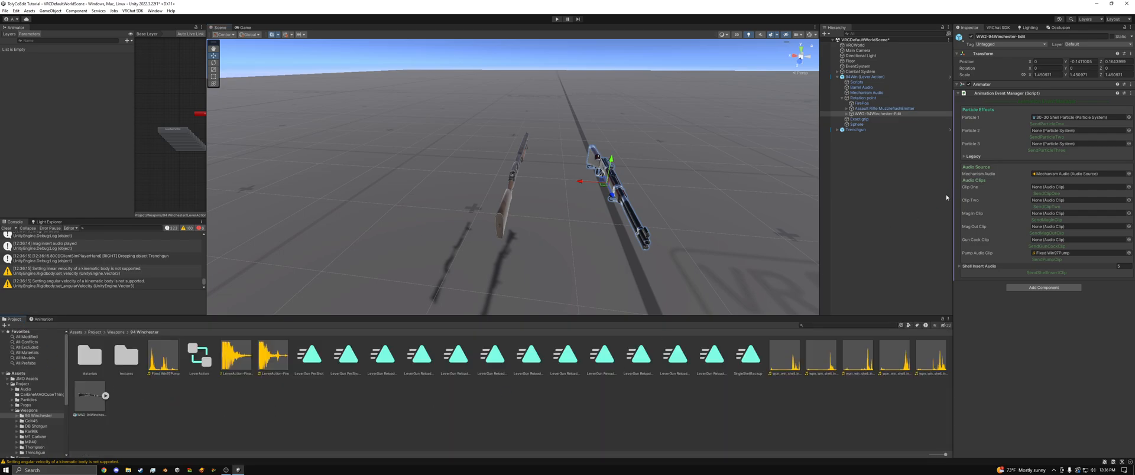
click(837, 77)
click(848, 79)
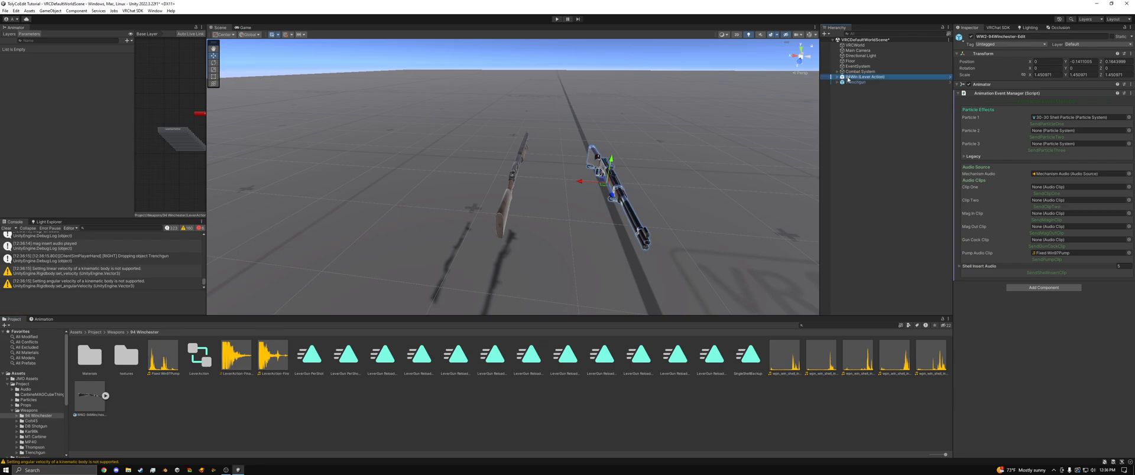
ctrl+click(852, 82)
right_click(850, 82)
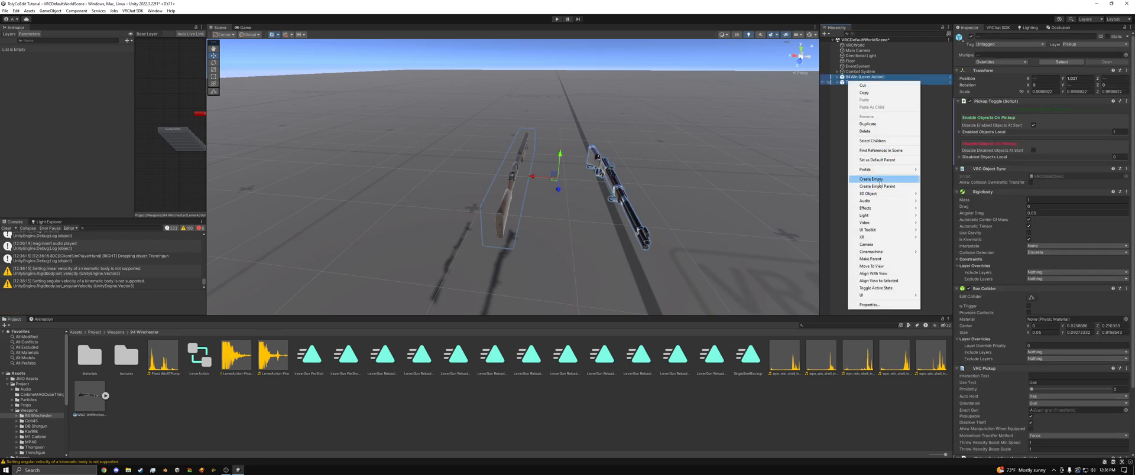
mouse_move(881, 169)
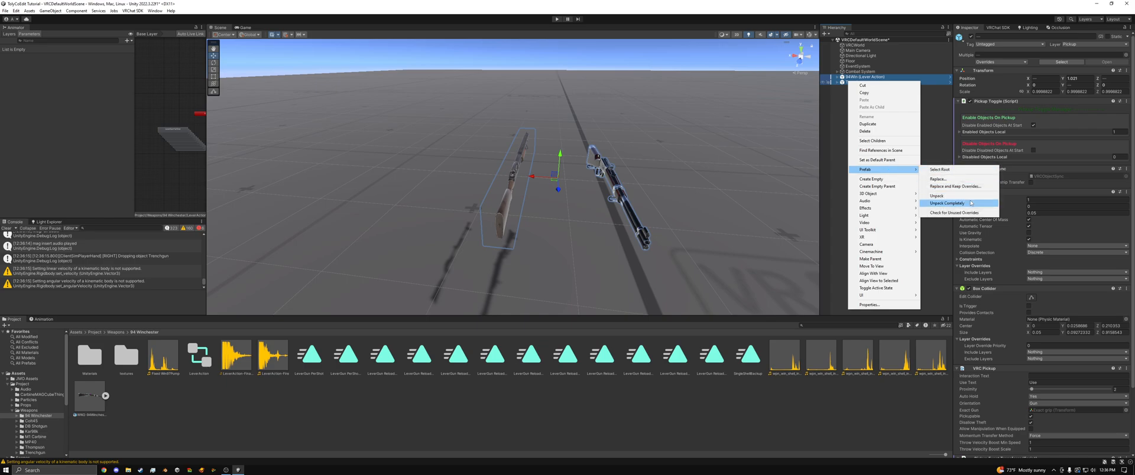
click(947, 203)
click(864, 115)
Expand the Trenchgun and its Rotation point, and select the TrenchGun-V3 model.
click(838, 82)
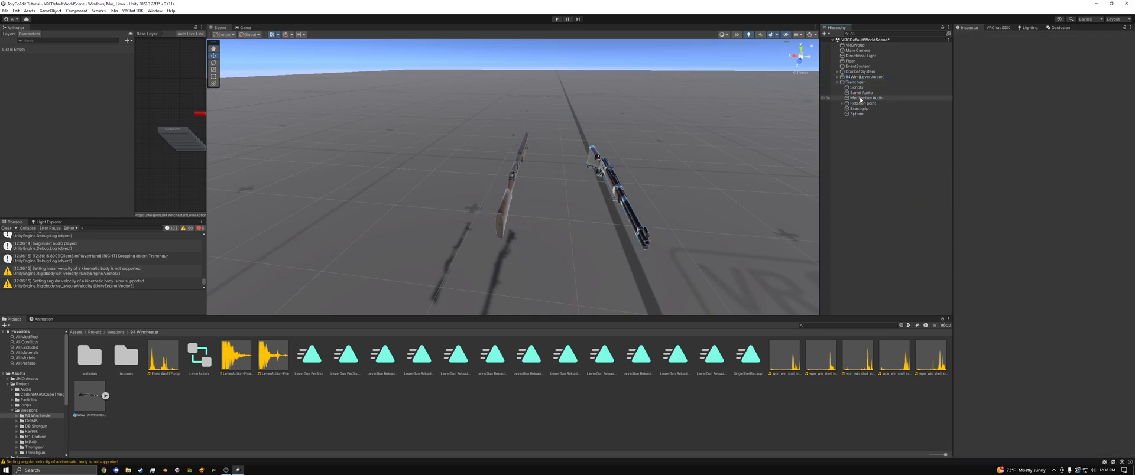
click(843, 104)
click(868, 120)
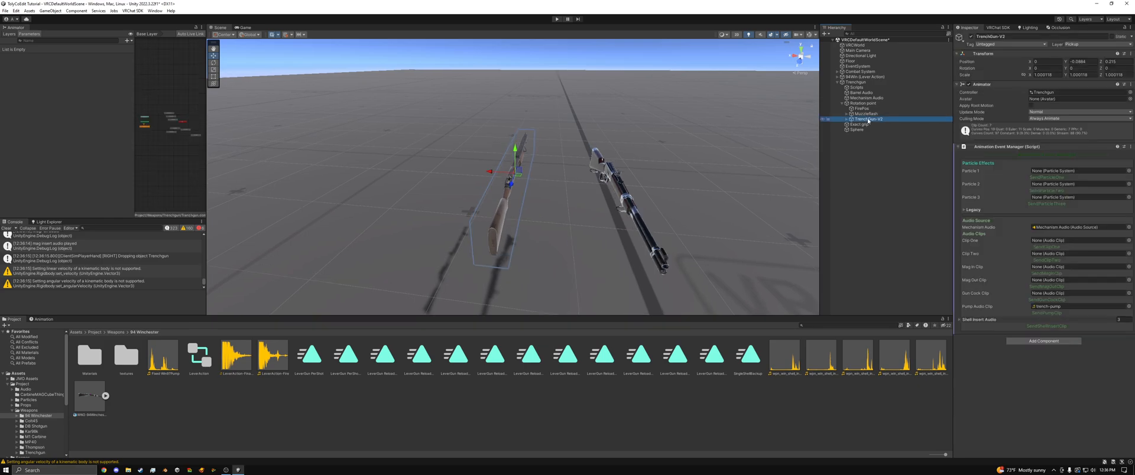
Move the TrenchGun-V3 model out to the scene root and delete the remaining Trenchgun object.
drag(879, 172, 879, 173)
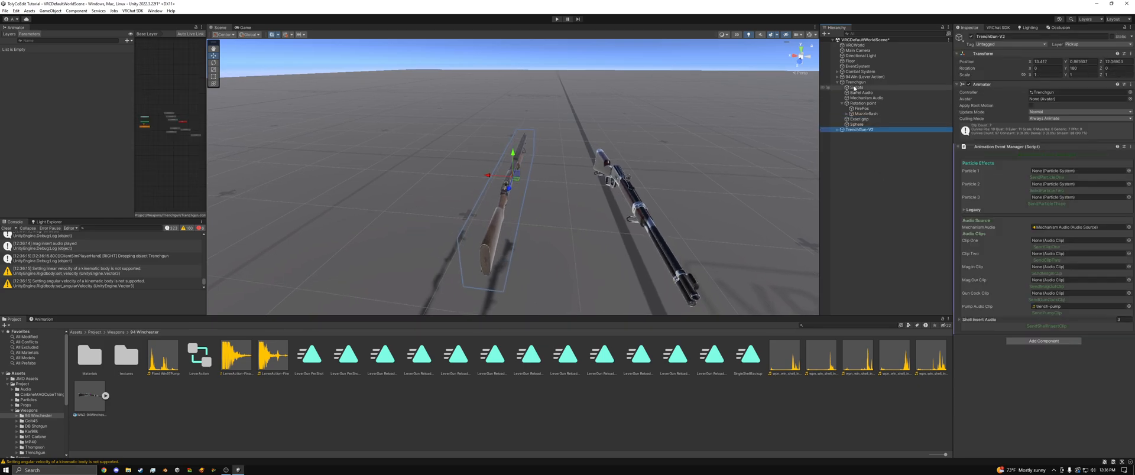
click(855, 84)
key(Delete)
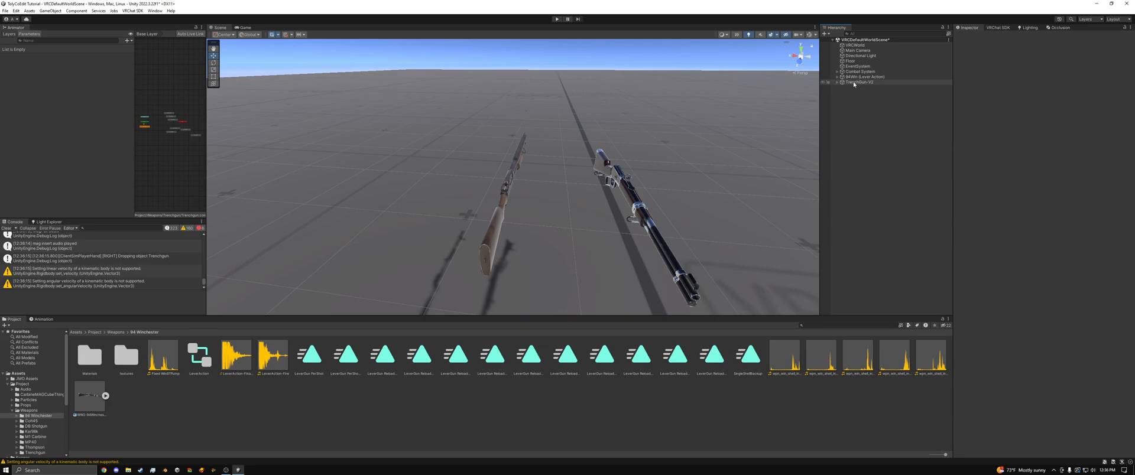
click(857, 83)
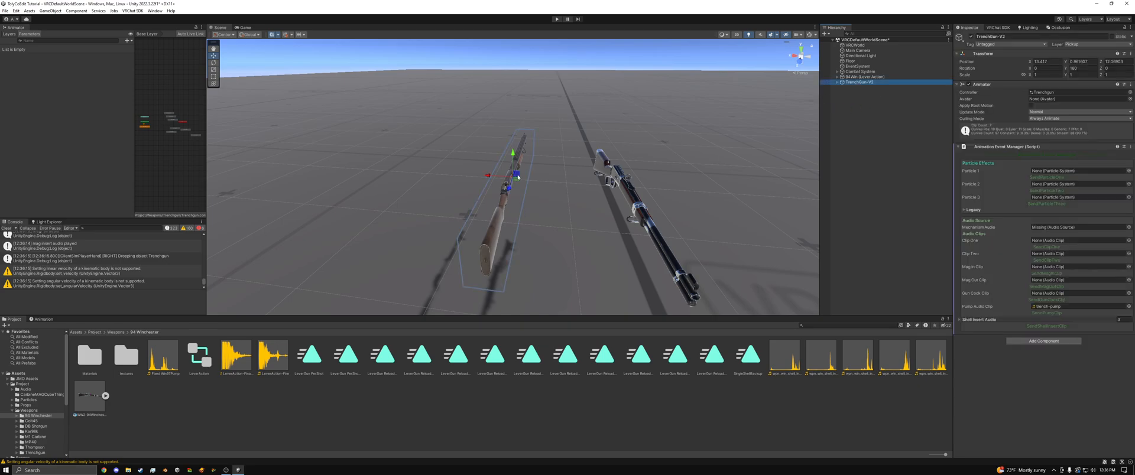
right_drag(596, 207, 597, 211)
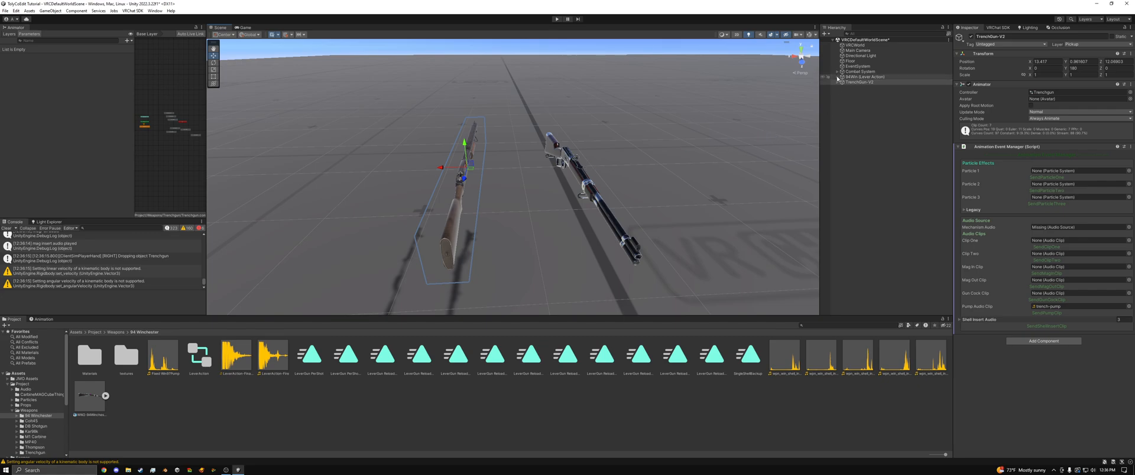
Browse the project assets to the PREFABS folder of TolyUdonCombatSystem inside Tolyscripts.
click(856, 77)
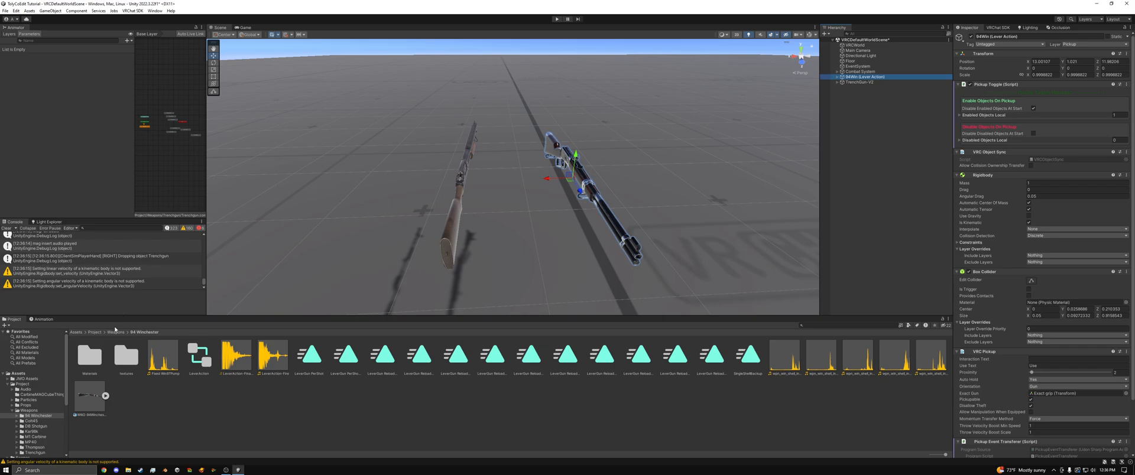
click(116, 333)
click(95, 332)
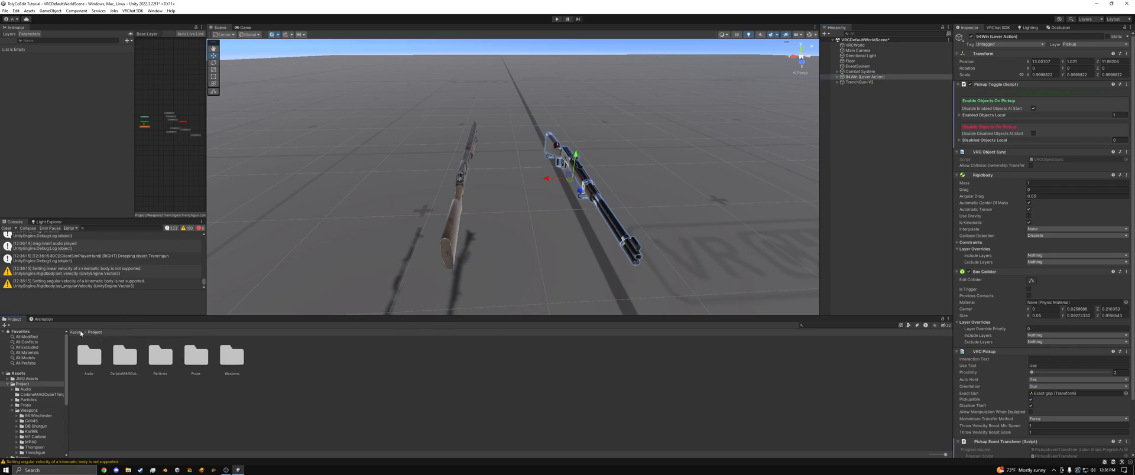
click(79, 333)
double_click(231, 357)
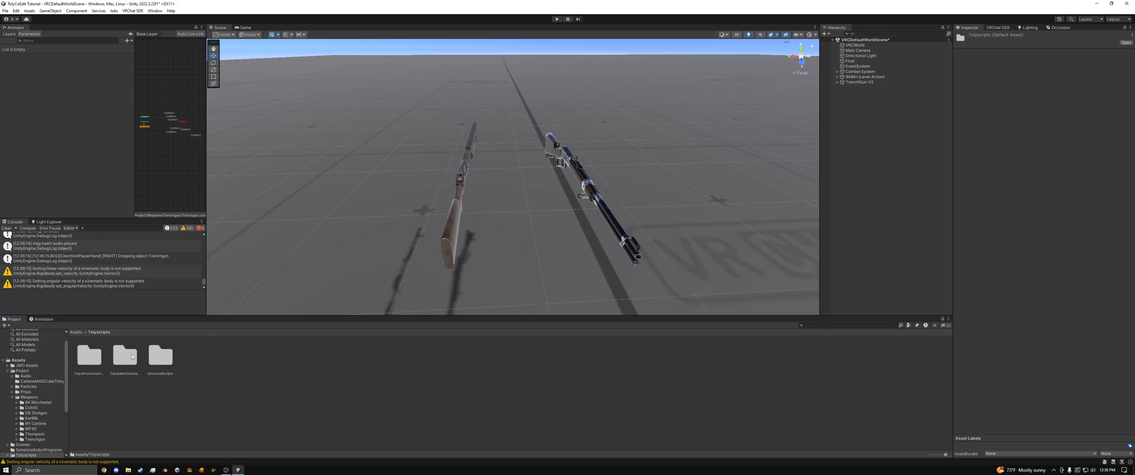
double_click(125, 356)
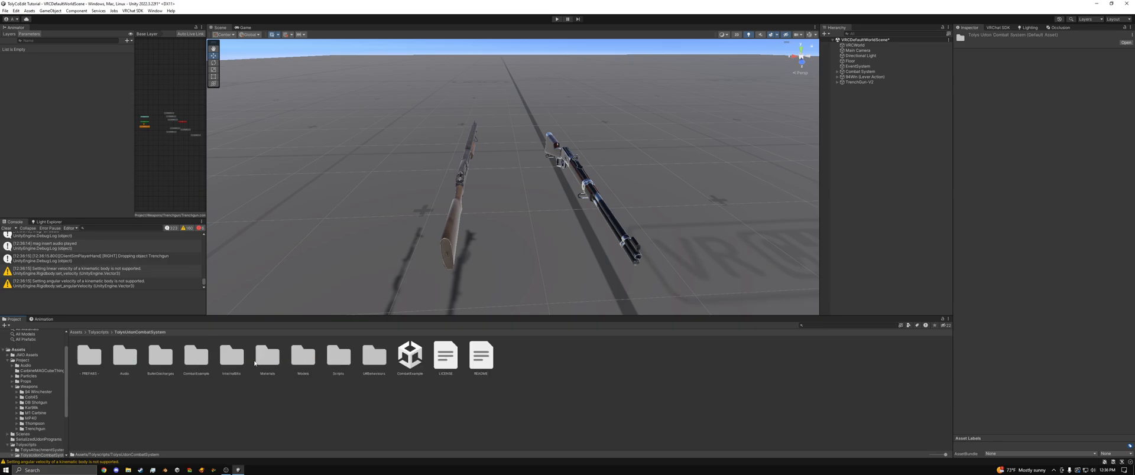
double_click(89, 355)
click(232, 355)
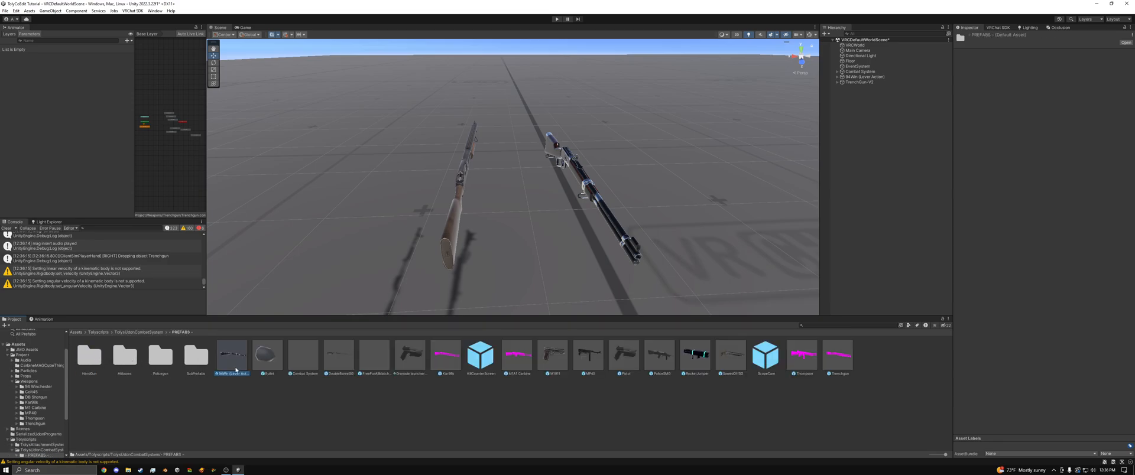
Look through the weapon prefabs, including the grenade launcher example, M1911 and 94Win (Lever Action), as possible base guns.
click(445, 364)
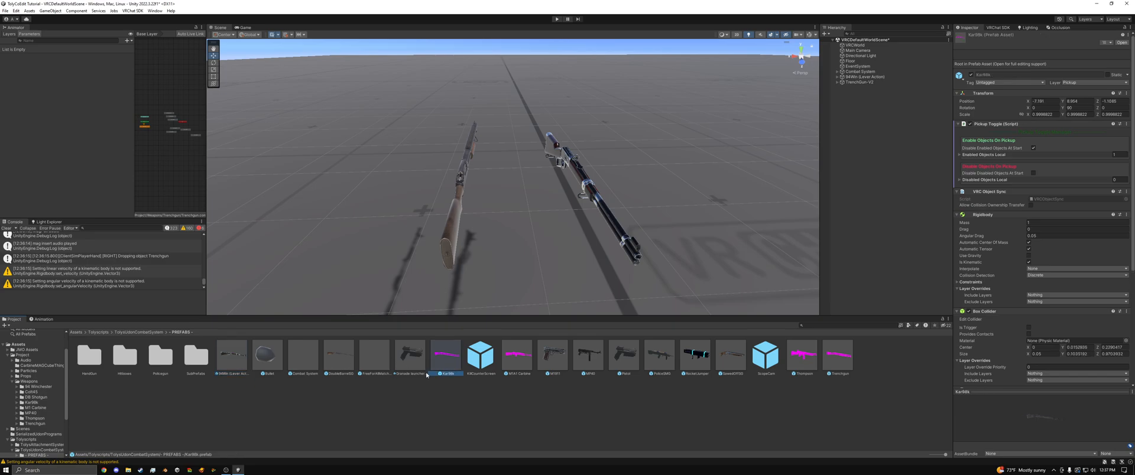
click(407, 370)
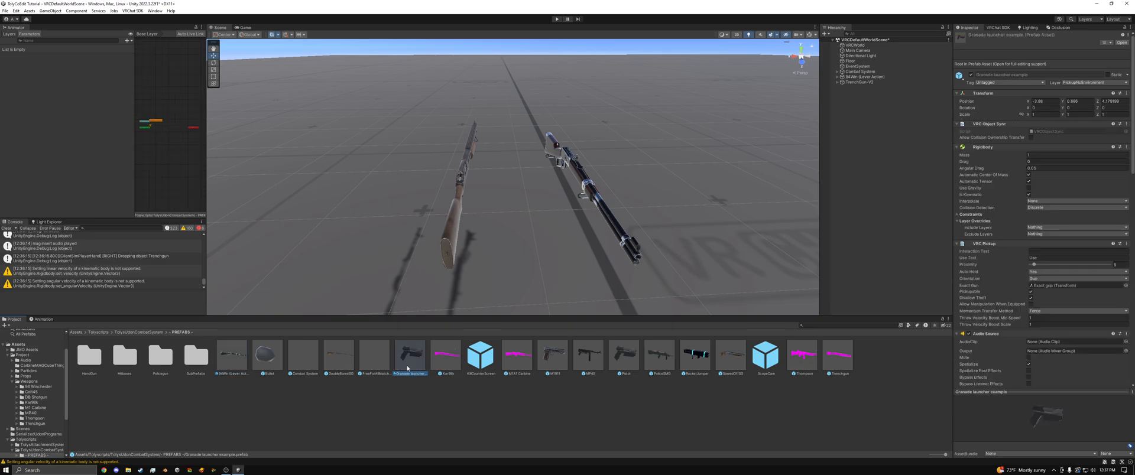
click(341, 366)
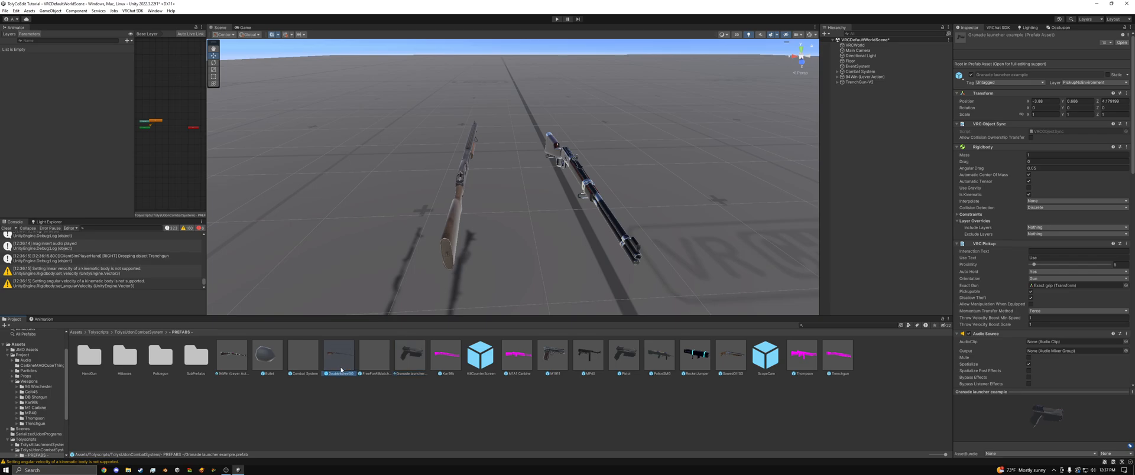
click(232, 355)
click(545, 367)
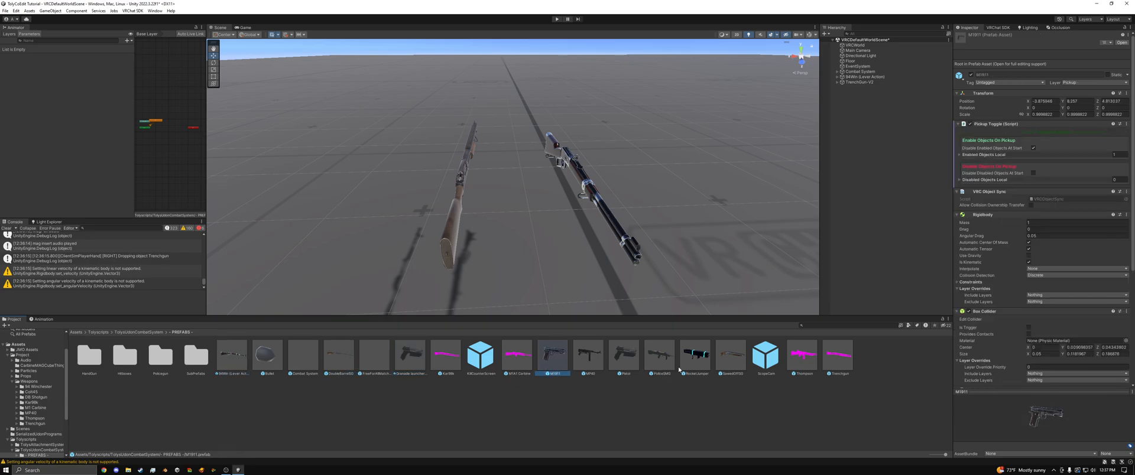
click(731, 355)
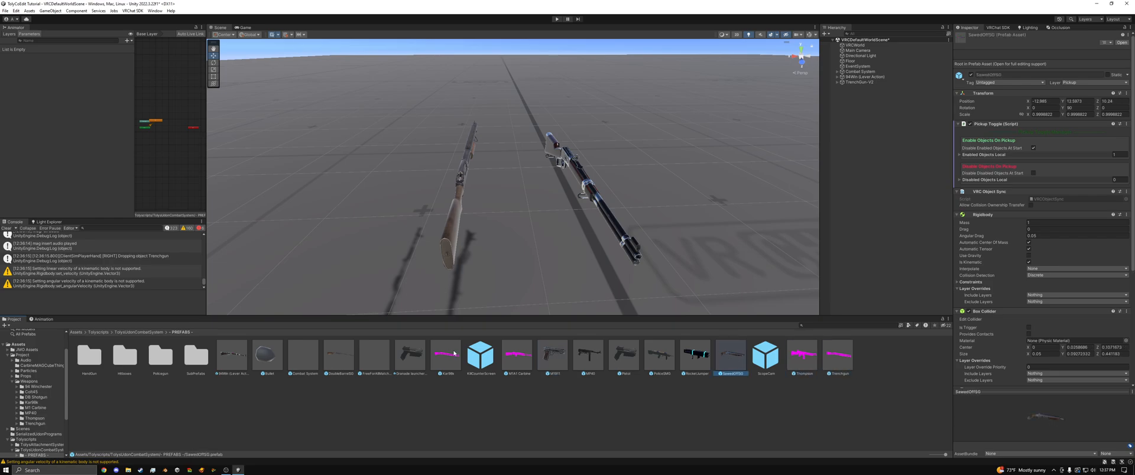
click(231, 355)
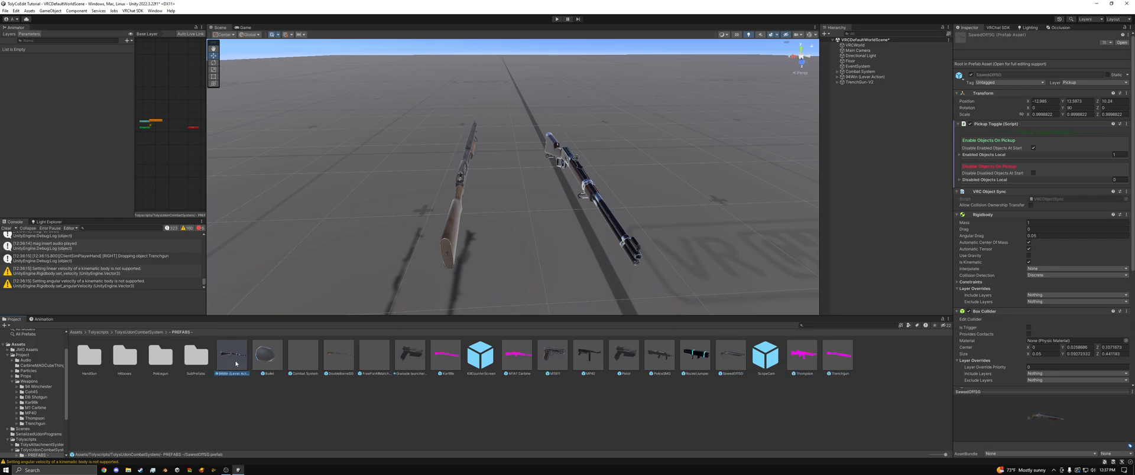
Slide the TrenchGun-V3 model sideways away from the lever action rifle and check its child objects.
click(863, 82)
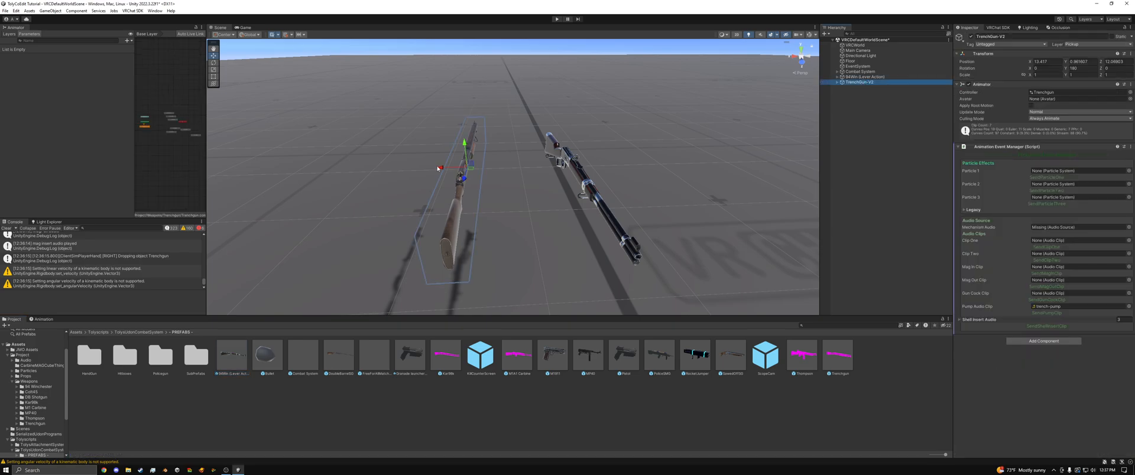
drag(439, 169, 377, 188)
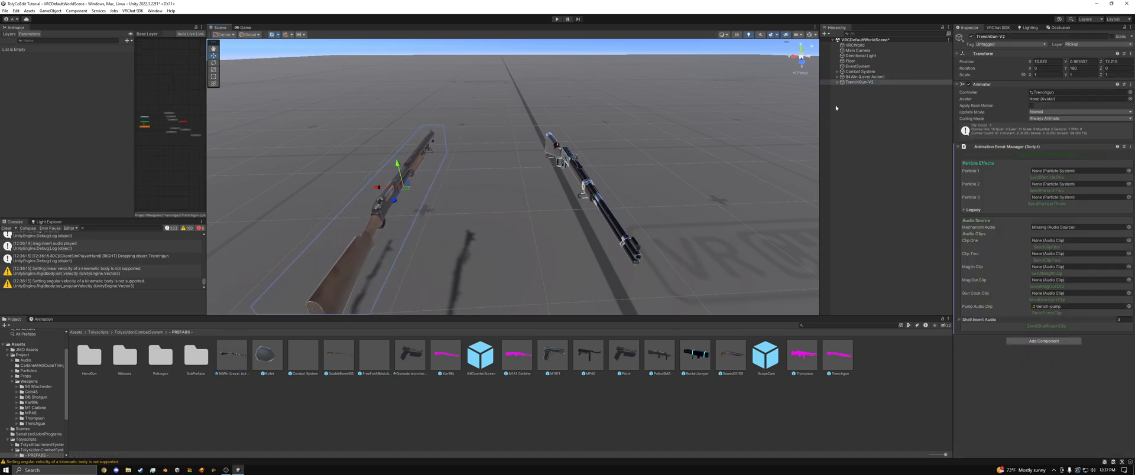
click(838, 82)
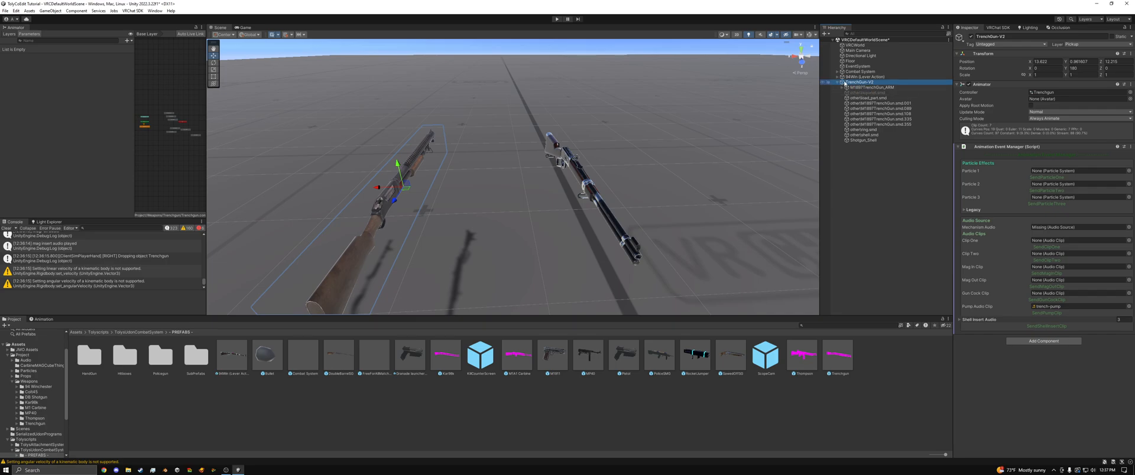
click(838, 82)
Expand 94Win (Lever Action) and nest the TrenchGun-V3 model under its Rotation point, beside the Winchester model.
click(840, 77)
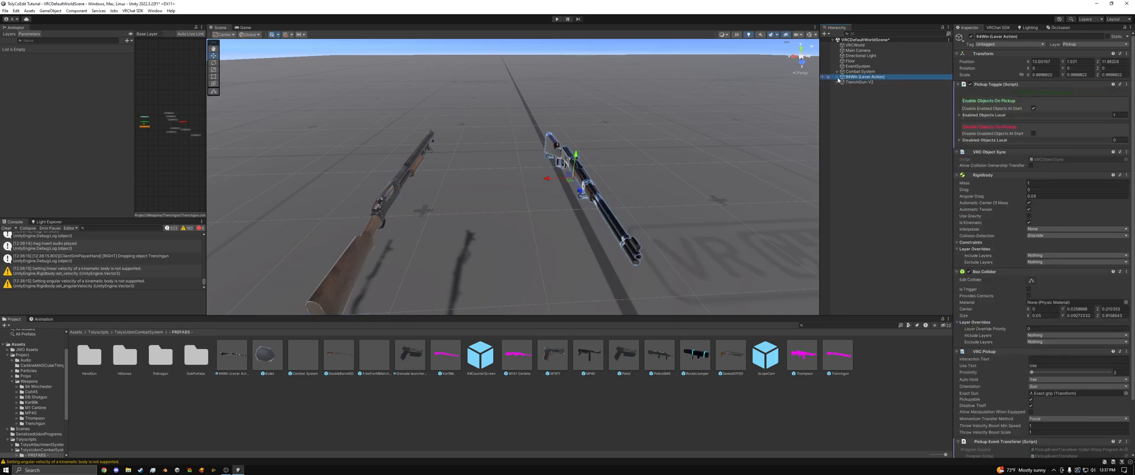
click(838, 77)
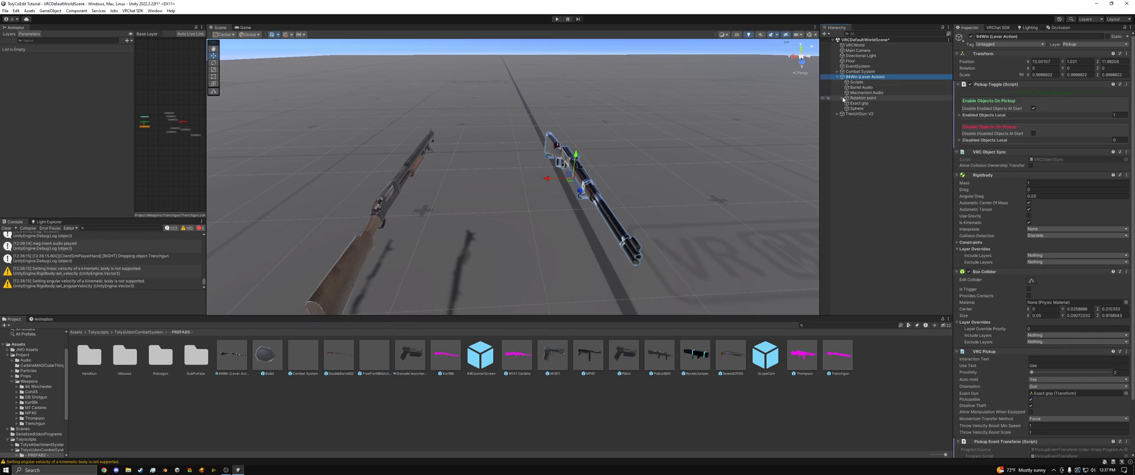
click(843, 98)
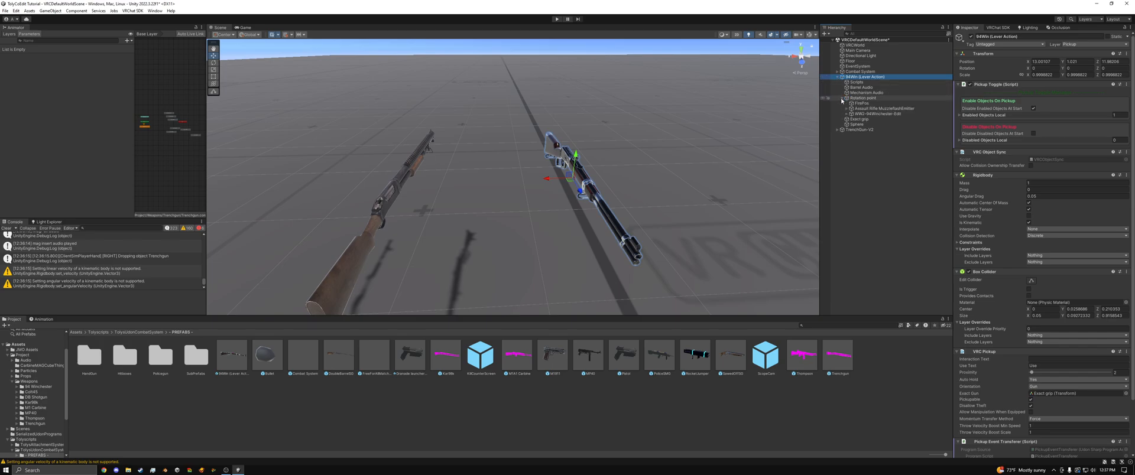
click(855, 130)
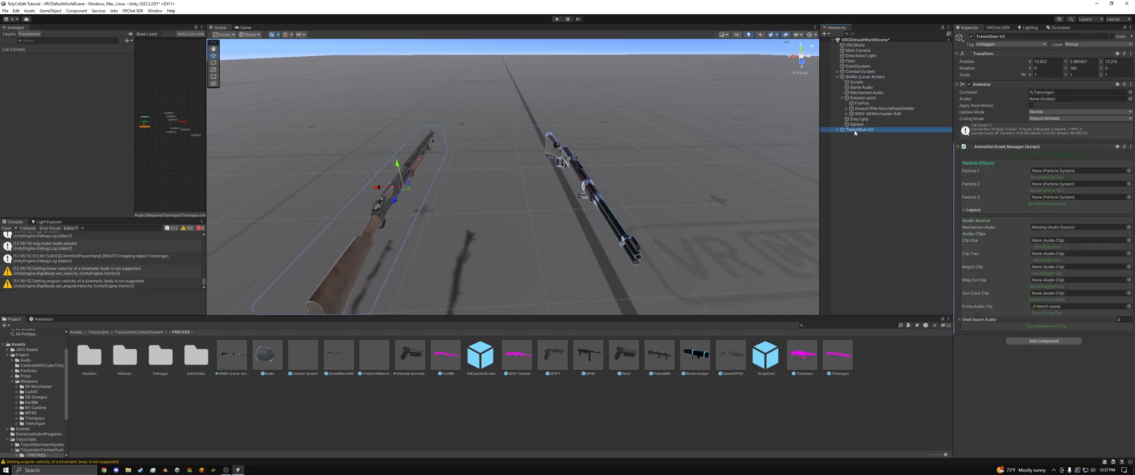
drag(856, 132, 873, 112)
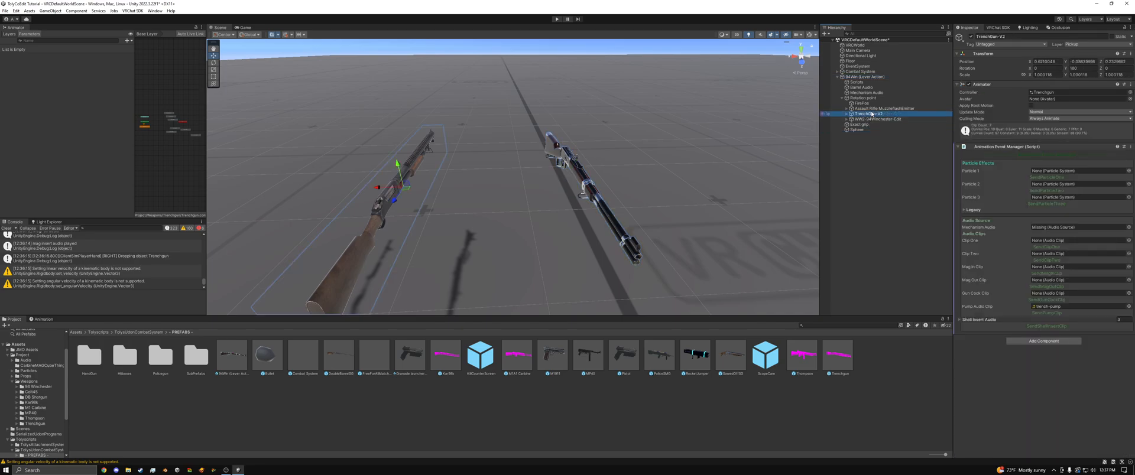
Set the TrenchGun-V3 model's position to 0, 0, 0 and its Y rotation to 0.
click(1046, 61)
text(0)
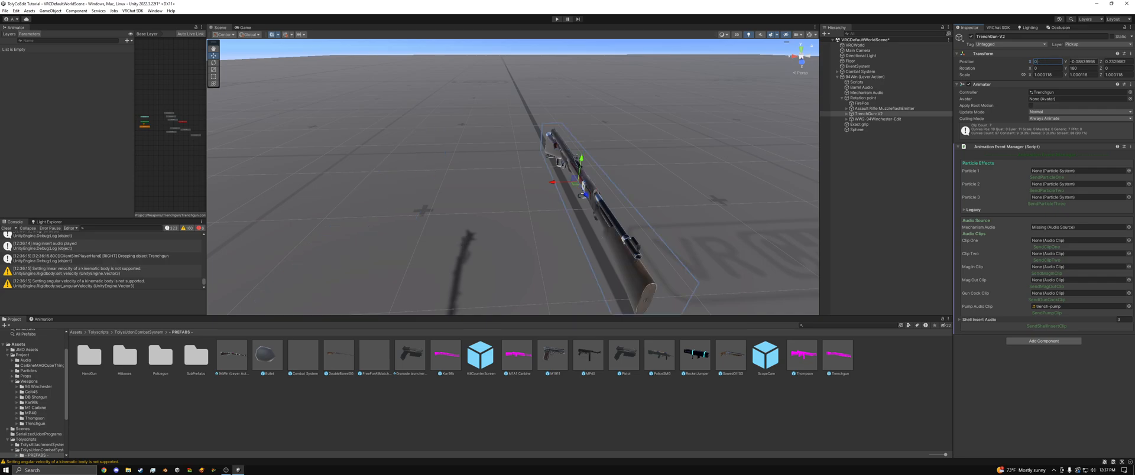
click(1082, 62)
text(0)
click(1119, 63)
text(0)
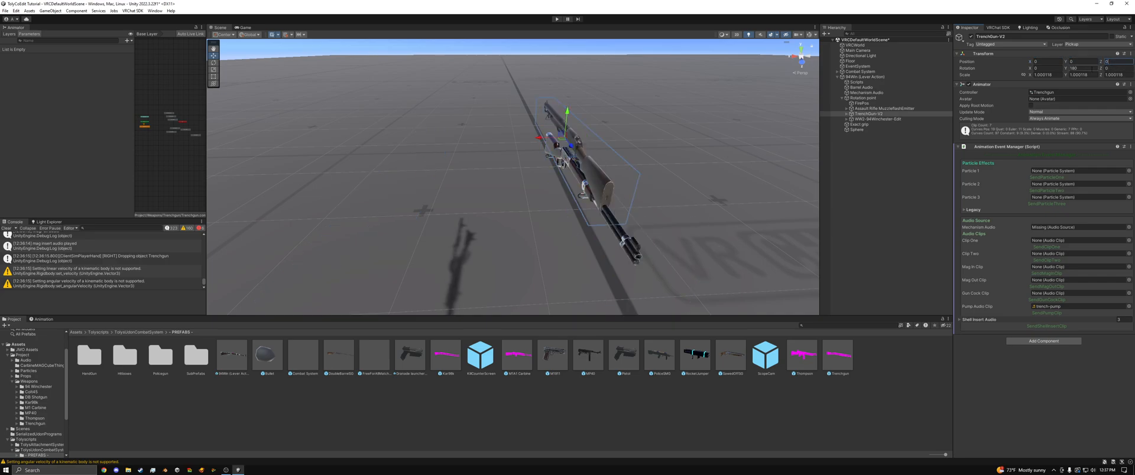
click(1082, 68)
text(0)
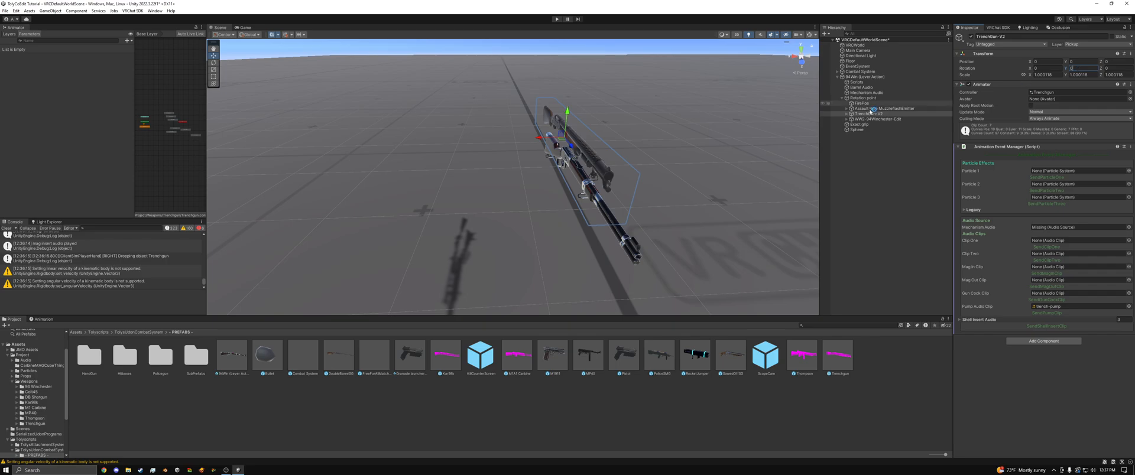
Move the TrenchGun-V3 model down and forward over the Winchester, to about -0.098 in Y and 0.18 in Z.
key(a)
right_drag(467, 184, 640, 137)
key(w)
key(s)
key(d)
right_drag(461, 159, 443, 165)
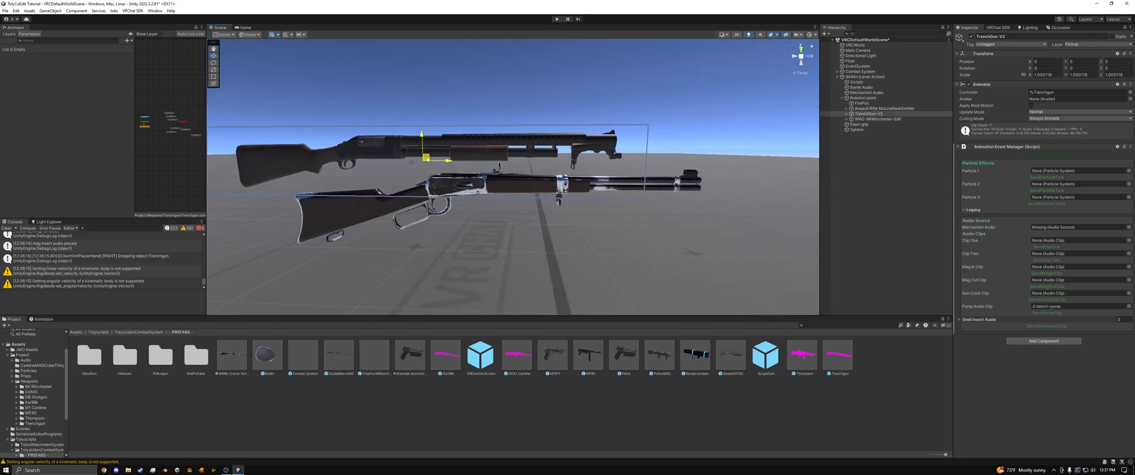
drag(427, 158, 505, 194)
right_drag(505, 194, 413, 180)
key(d)
scroll(414, 178, down, 2)
key(w)
key(w)
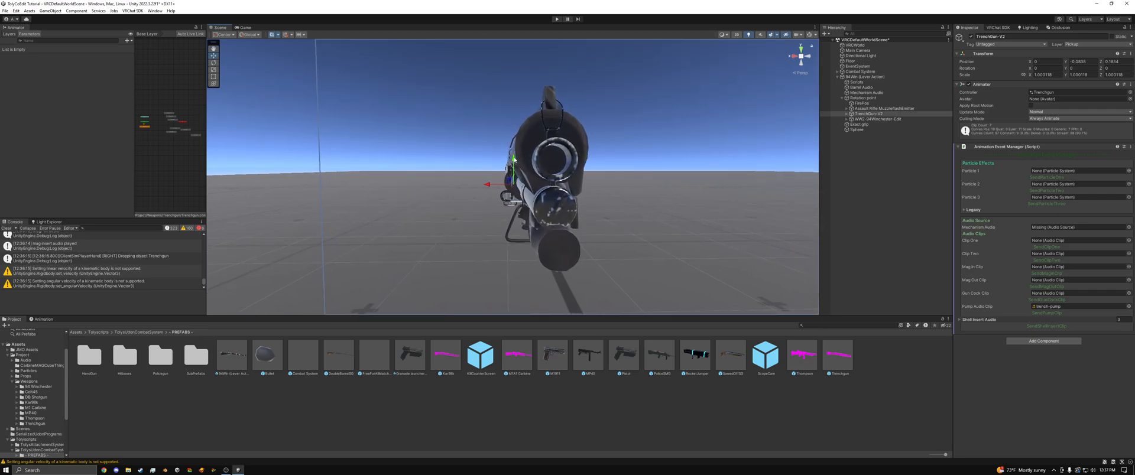
drag(513, 159, 513, 160)
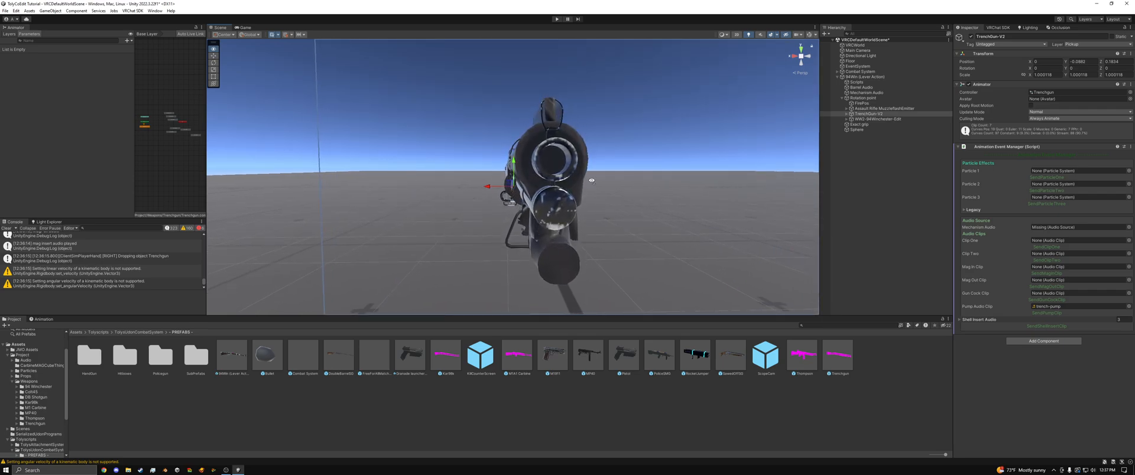
Nudge the TrenchGun-V3 model slightly forward to about 0.19 in Z, then try raising it above the Winchester and undo that move.
key(d)
right_drag(592, 181, 546, 174)
key(w)
key(s)
scroll(535, 176, up, 2)
key(d)
key(d)
drag(671, 188, 670, 188)
key(a)
right_drag(571, 187, 469, 180)
key(w)
key(d)
key(s)
key(w)
drag(462, 176, 494, 52)
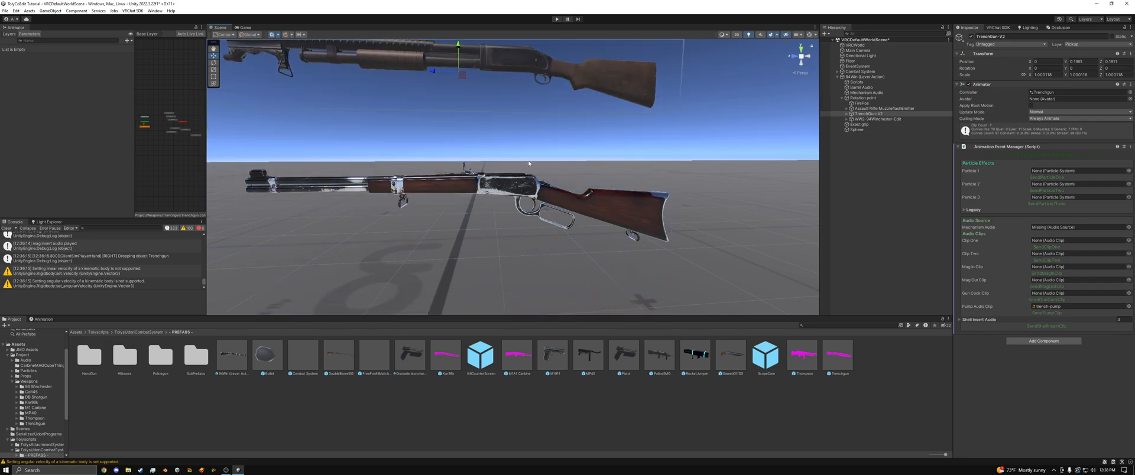
key(ctrl+z)
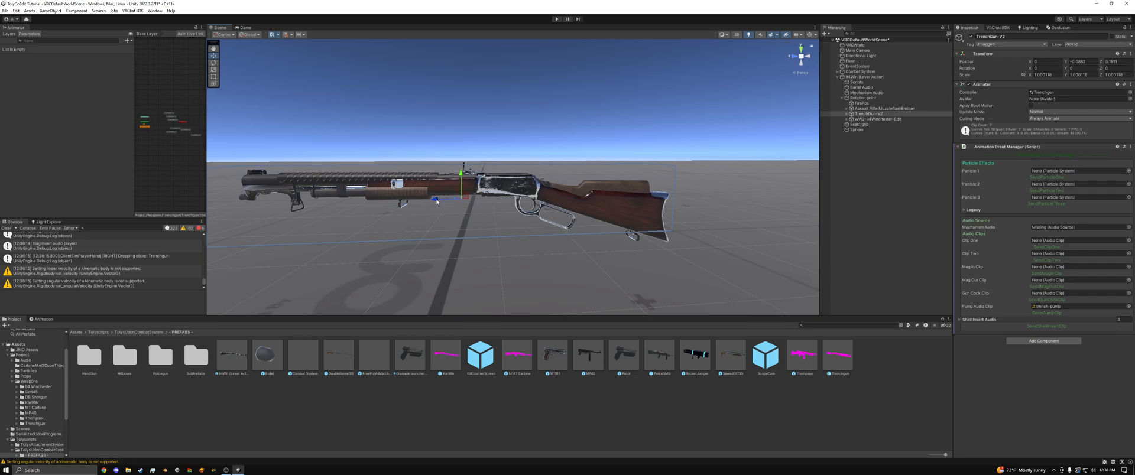
Shift the TrenchGun-V3 model further forward to line up with the Winchester, and delete the 94 Winchester model from the Rotation point.
drag(437, 201, 427, 207)
right_drag(426, 207, 411, 200)
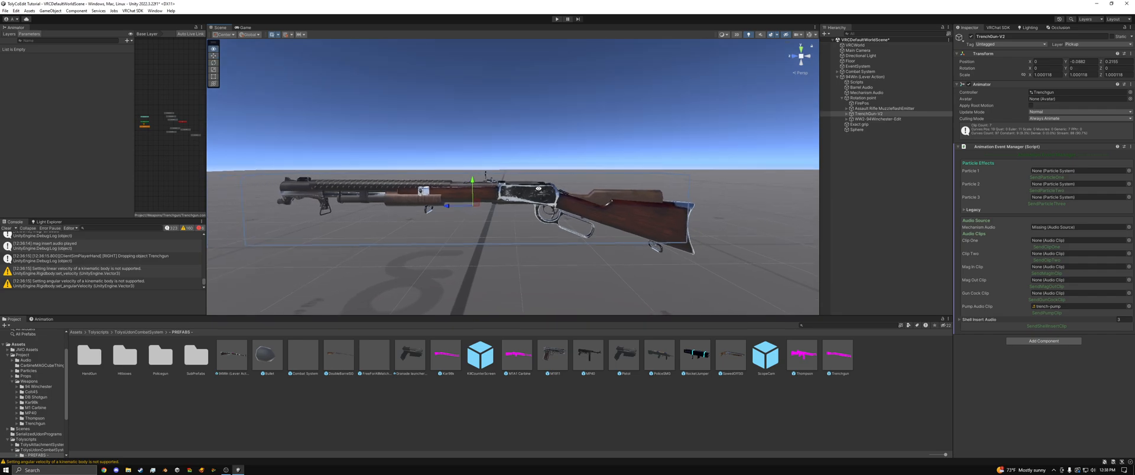
key(s)
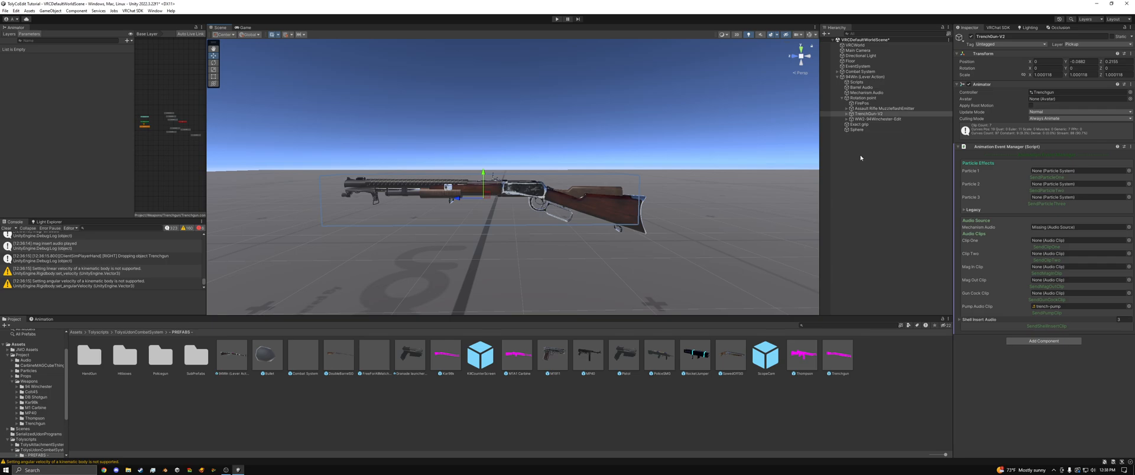
click(890, 119)
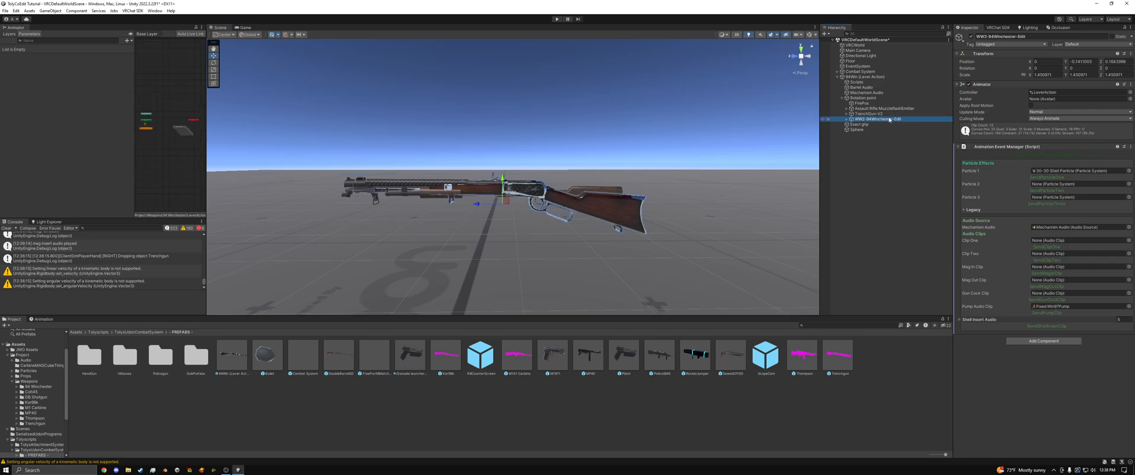
key(Delete)
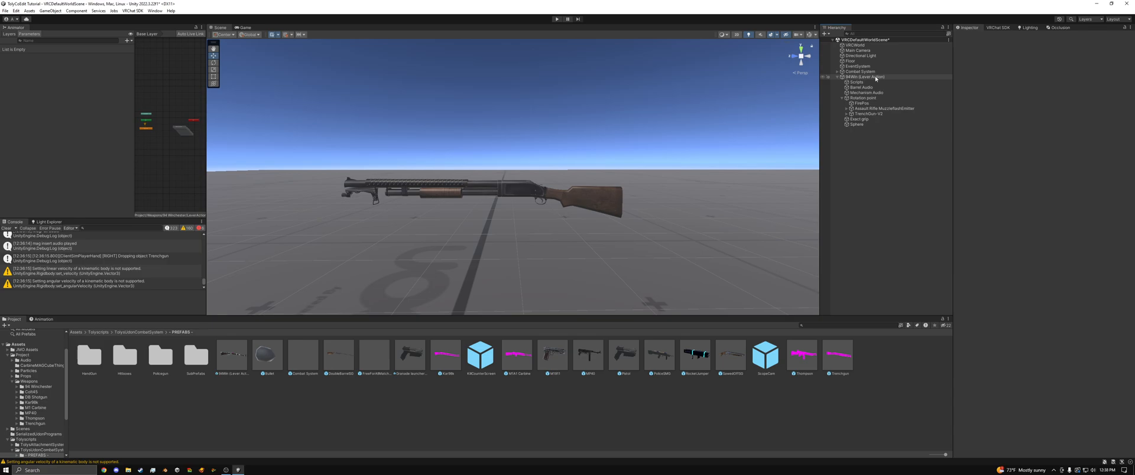
Move FirePos slightly forward to sit at the trench gun's muzzle, at about 0.88 in Z.
click(871, 114)
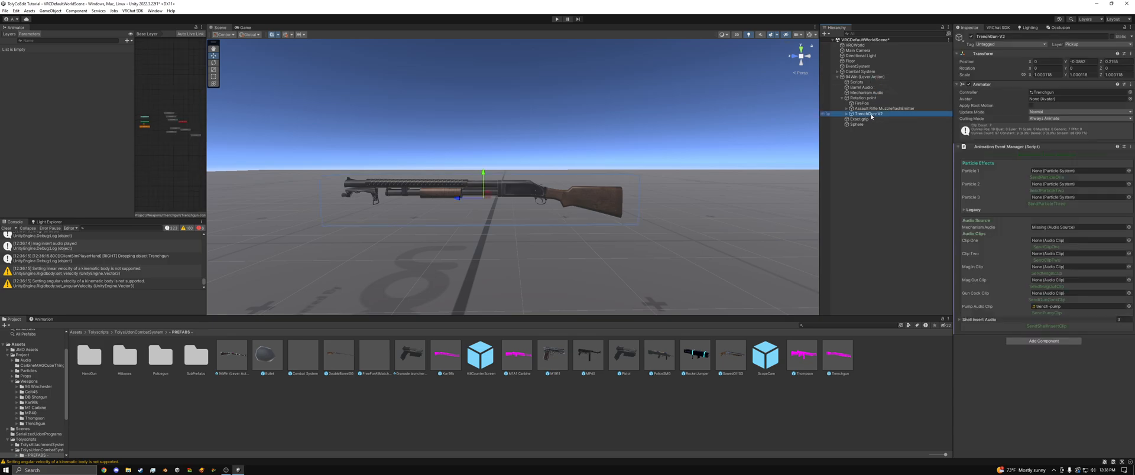
double_click(862, 103)
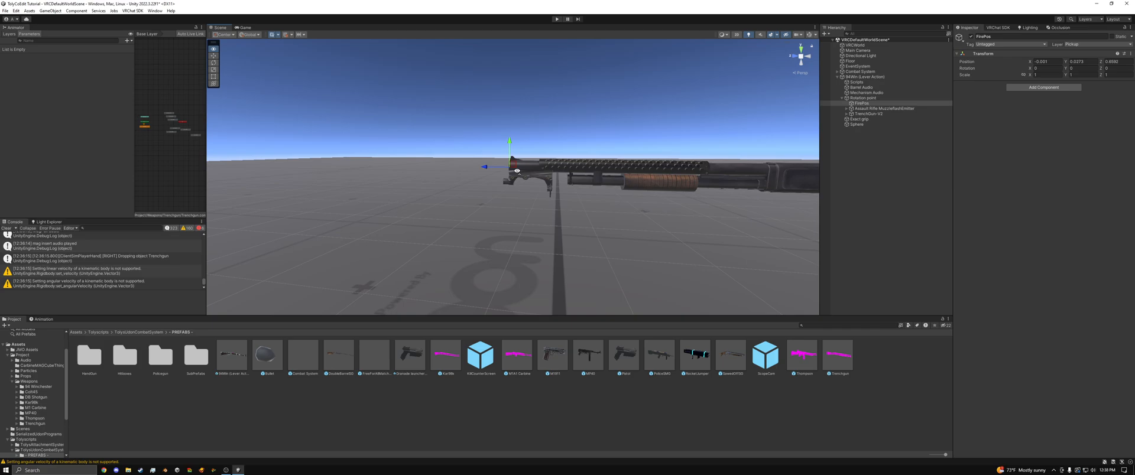
key(w)
right_drag(517, 171, 528, 172)
key(d)
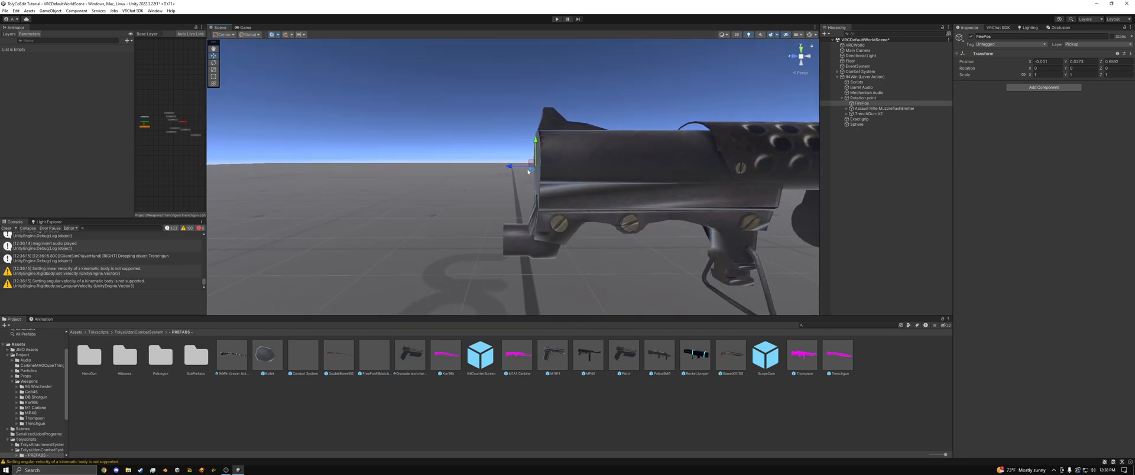
drag(513, 170, 511, 170)
right_drag(527, 177, 524, 182)
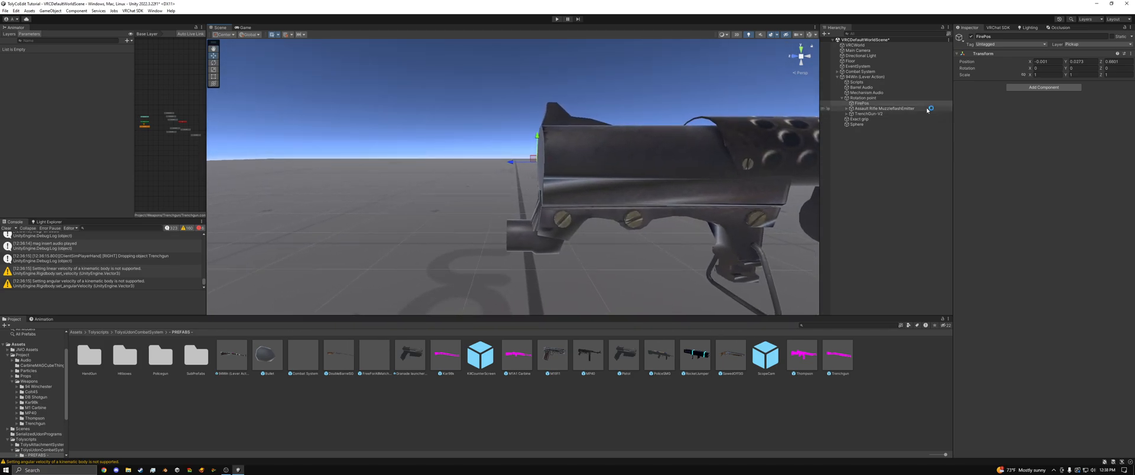
Examine where Mechanism Audio and Barrel Audio sit relative to the trench gun's receiver and muzzle.
click(866, 93)
key(f)
right_drag(580, 157, 467, 180)
key(d)
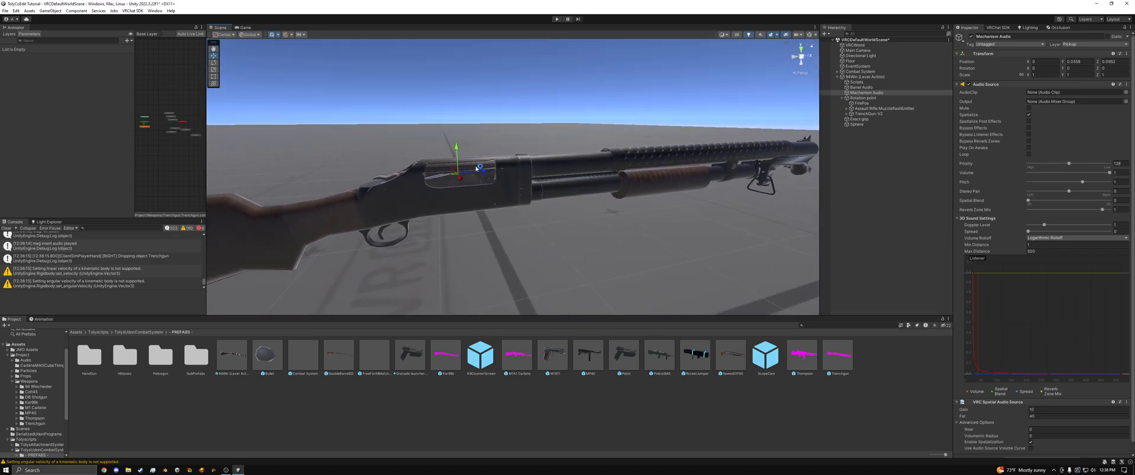
click(861, 87)
key(d)
right_drag(558, 190, 482, 170)
key(w)
right_drag(662, 151, 689, 169)
key(s)
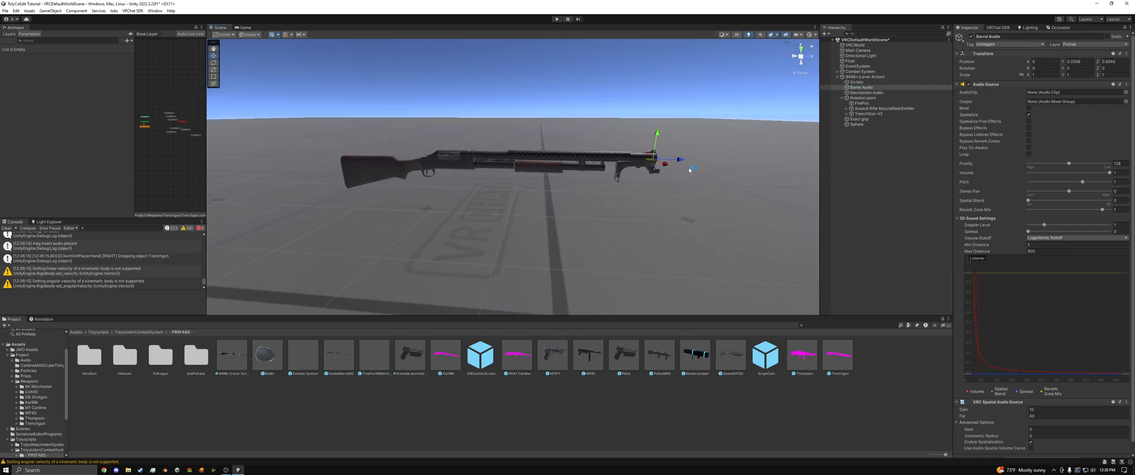
Examine the Exact grip's placement relative to the trench gun's trigger and stock from several angles.
click(868, 119)
key(w)
mouse_move(543, 180)
right_down()
mouse_move(553, 161)
mouse_move(543, 181)
right_up()
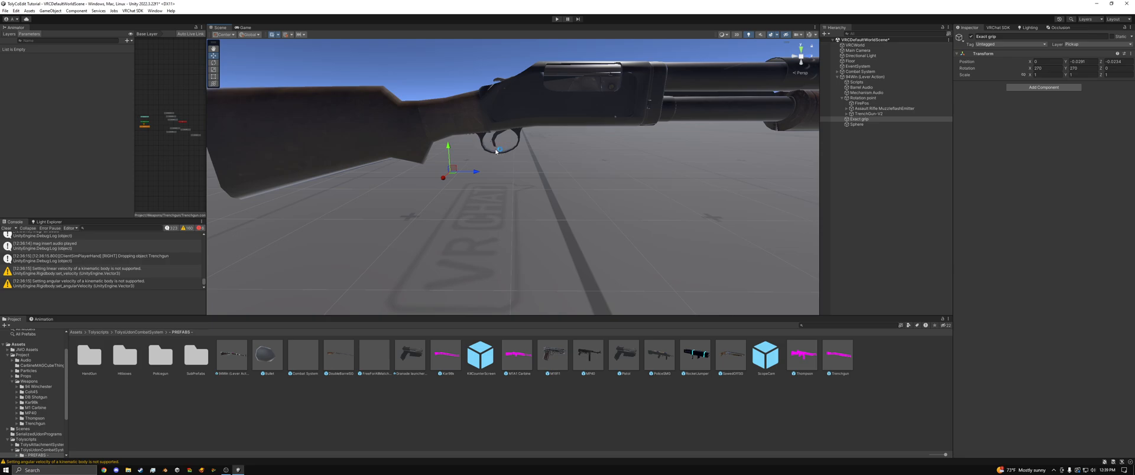
key(s)
right_drag(591, 197, 621, 198)
right_drag(500, 192, 535, 197)
key(a)
key(s)
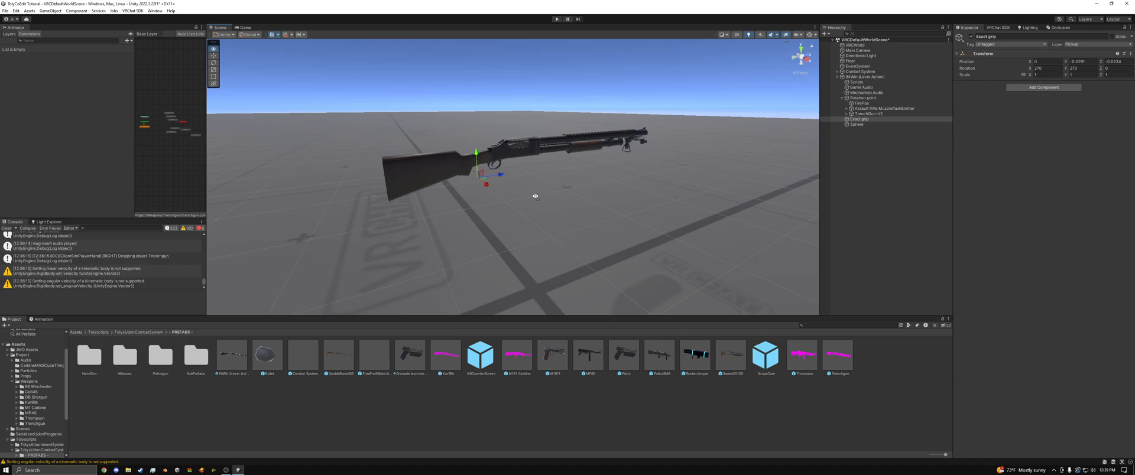
key(d)
key(w)
key(d)
right_drag(536, 197, 471, 186)
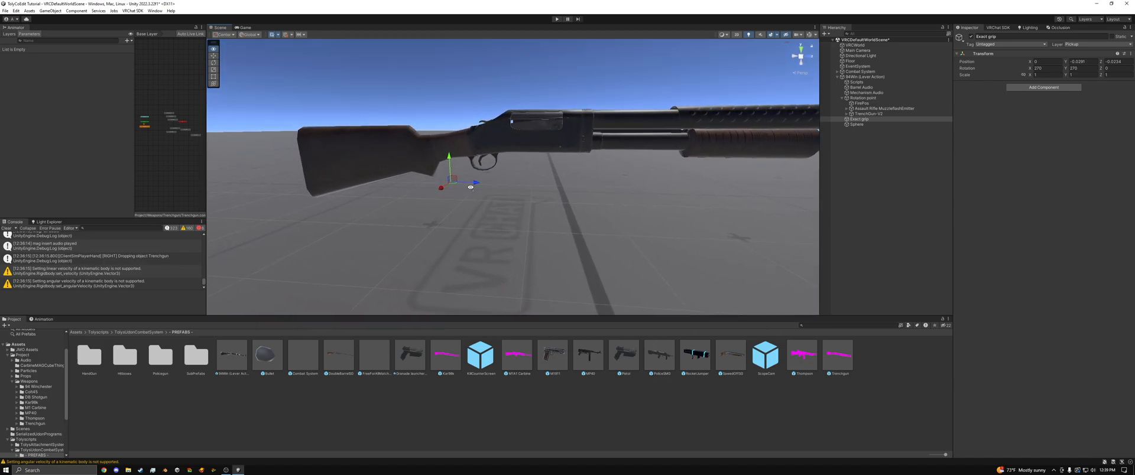
scroll(455, 161, down, 6)
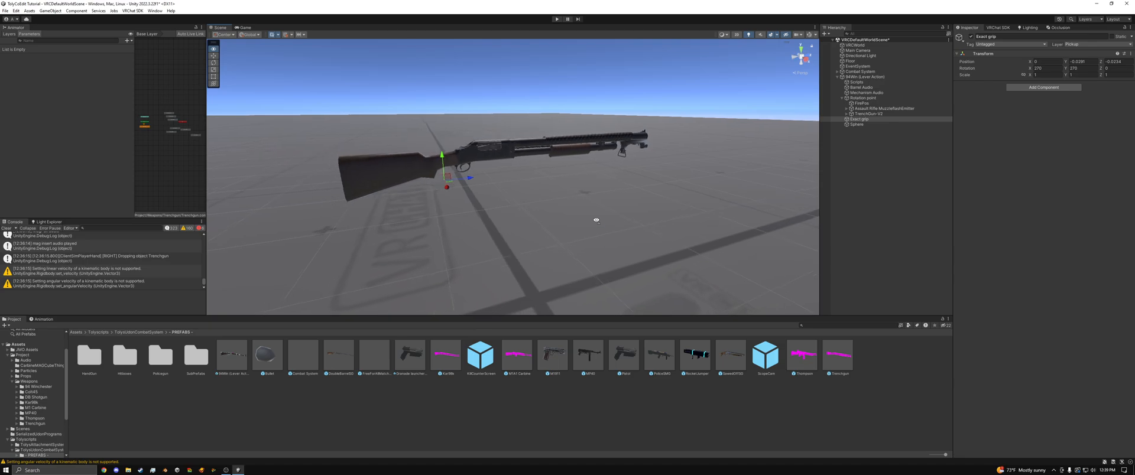
Try raising the secondary-grip Sphere above the gun, undo that move, and raise it again to about 0.118 in Y.
click(858, 124)
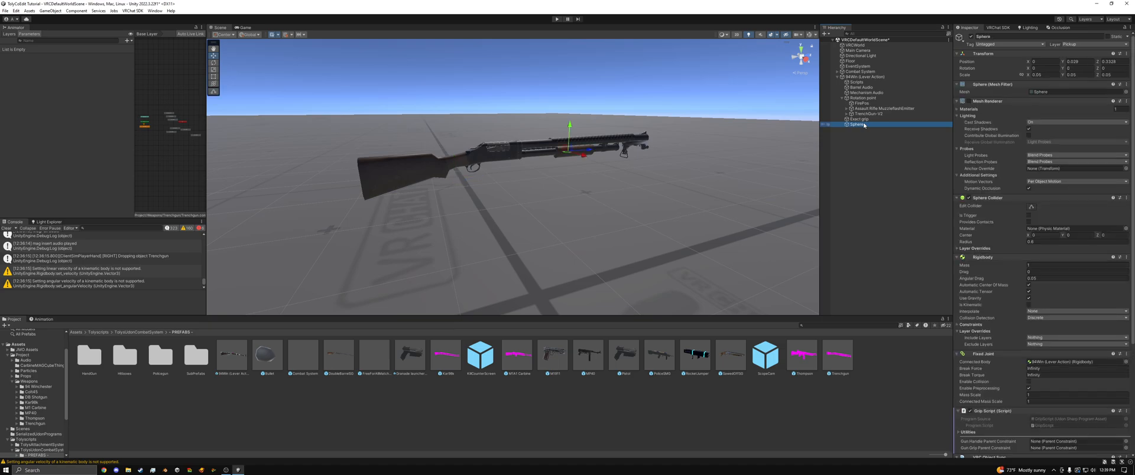
drag(568, 130, 566, 79)
key(ctrl+z)
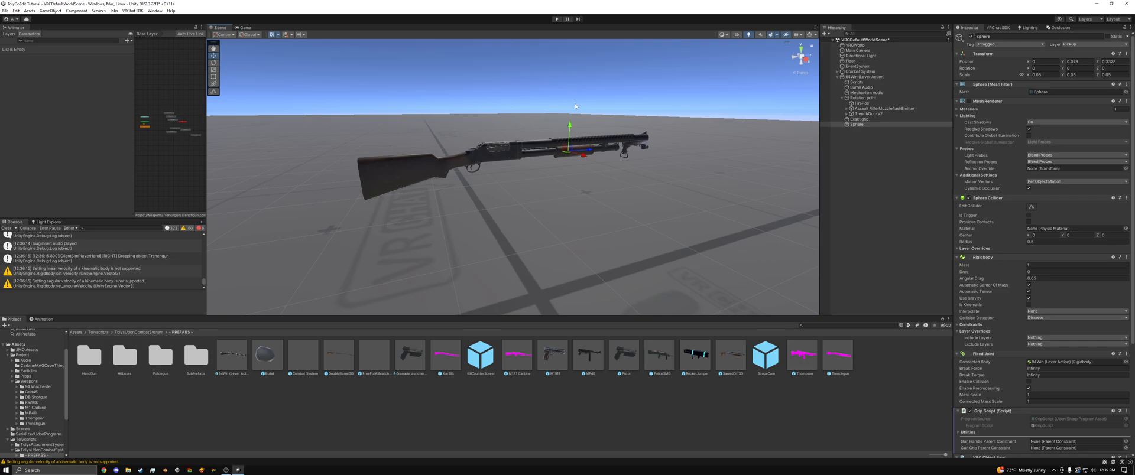
drag(570, 127, 570, 166)
drag(570, 131, 572, 100)
Place the Game view beside the Scene view, run the world to test the raised Sphere, and exit play mode.
drag(243, 28, 779, 208)
right_drag(511, 162, 453, 144)
click(556, 19)
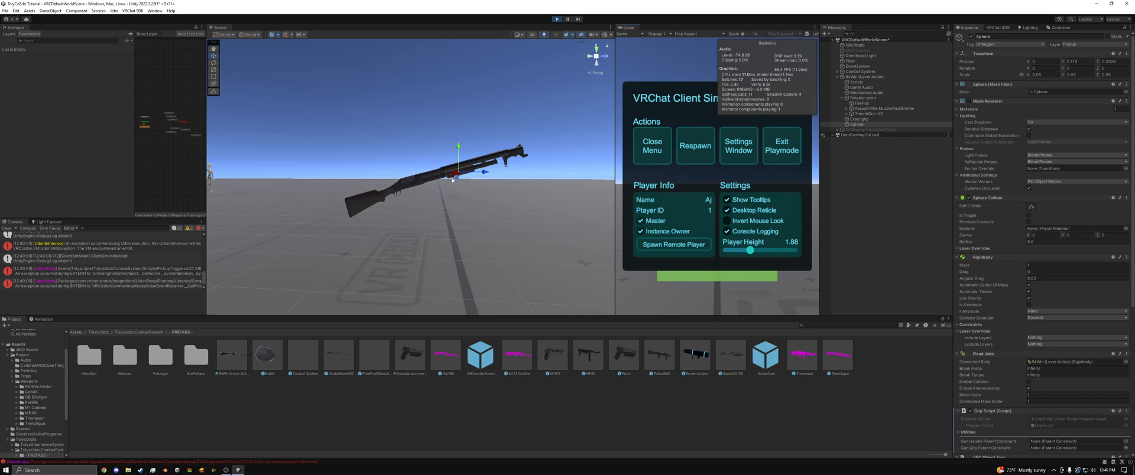
click(779, 153)
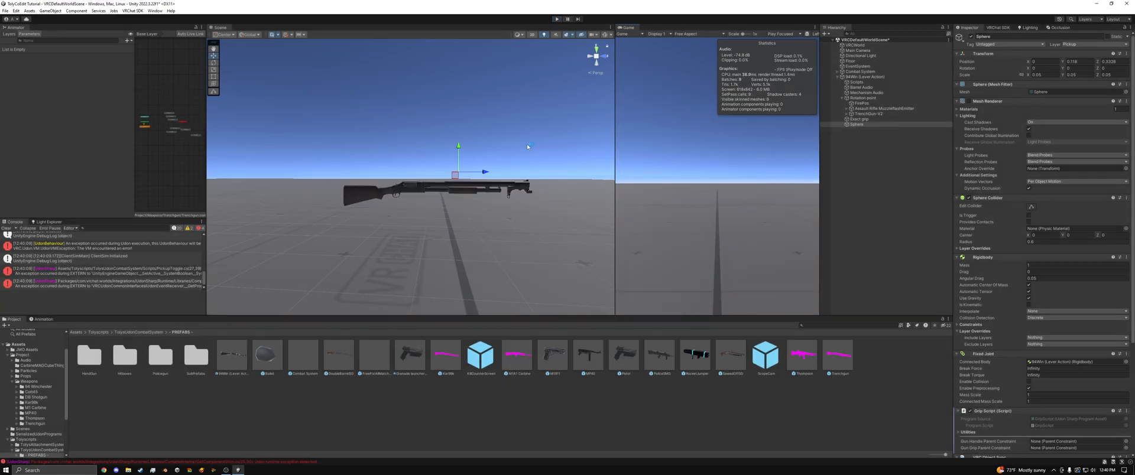
Lower the Sphere back onto the pump handle and restore the Game and Scene views to one shared tabbed area.
drag(458, 146, 458, 165)
right_drag(445, 129, 449, 127)
key(w)
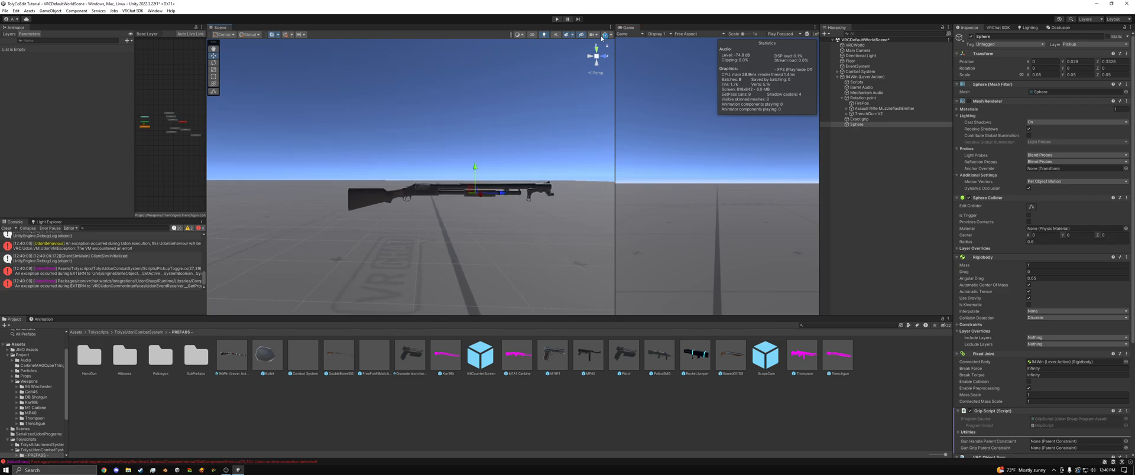
drag(631, 28, 278, 71)
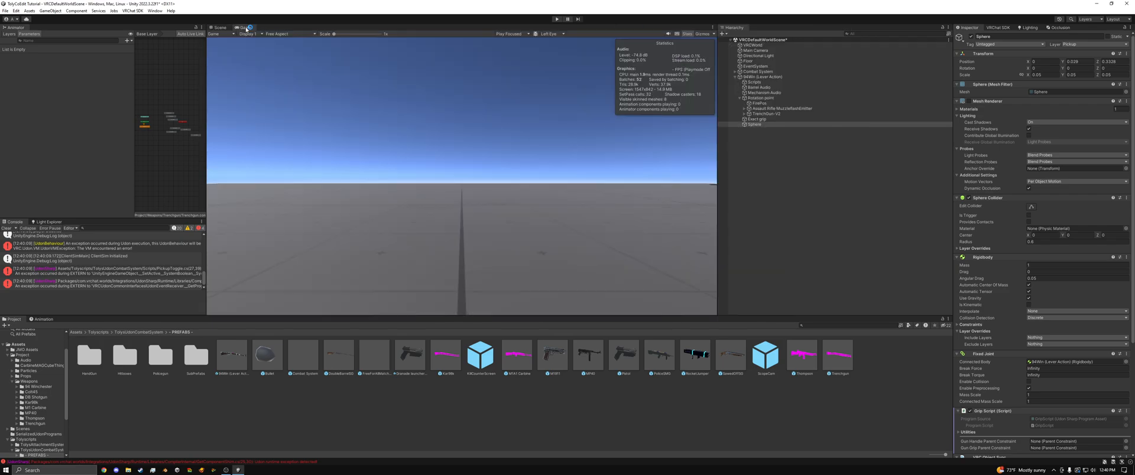
click(220, 28)
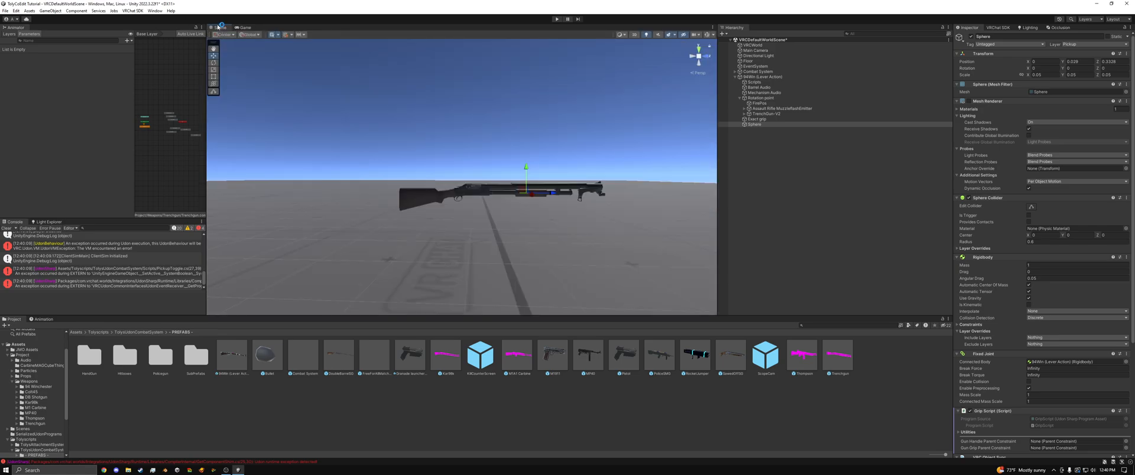
drag(719, 177, 830, 176)
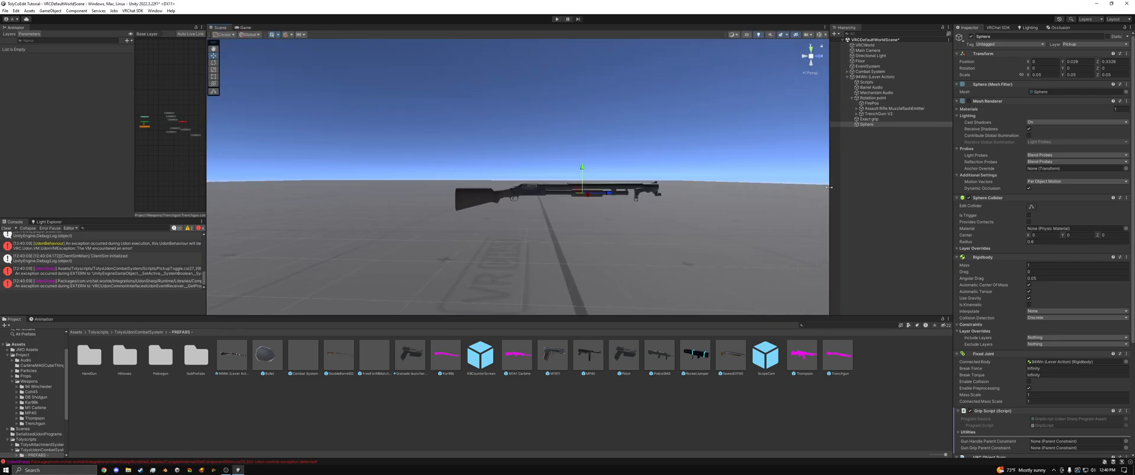
Slide the Sphere forward along the pump handle to about 0.05 in Z, undoing any vertical move.
key(w)
right_drag(692, 189, 699, 184)
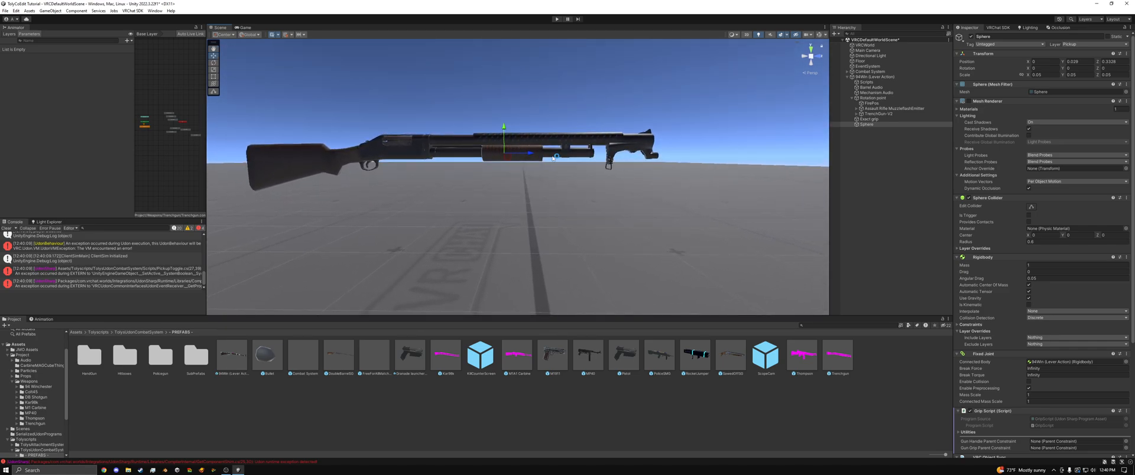
drag(522, 154, 537, 180)
drag(510, 128, 508, 163)
key(ctrl+z)
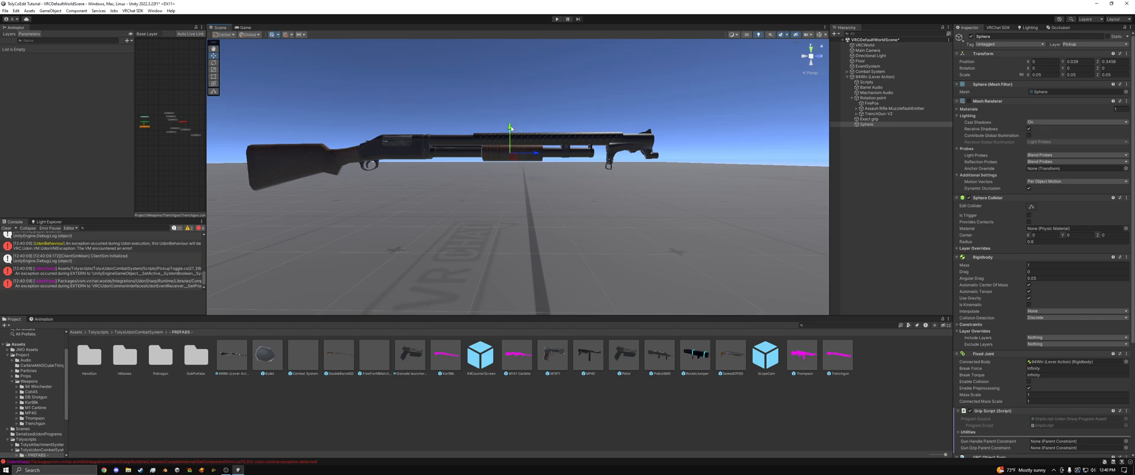
drag(535, 153, 363, 187)
drag(555, 172, 537, 175)
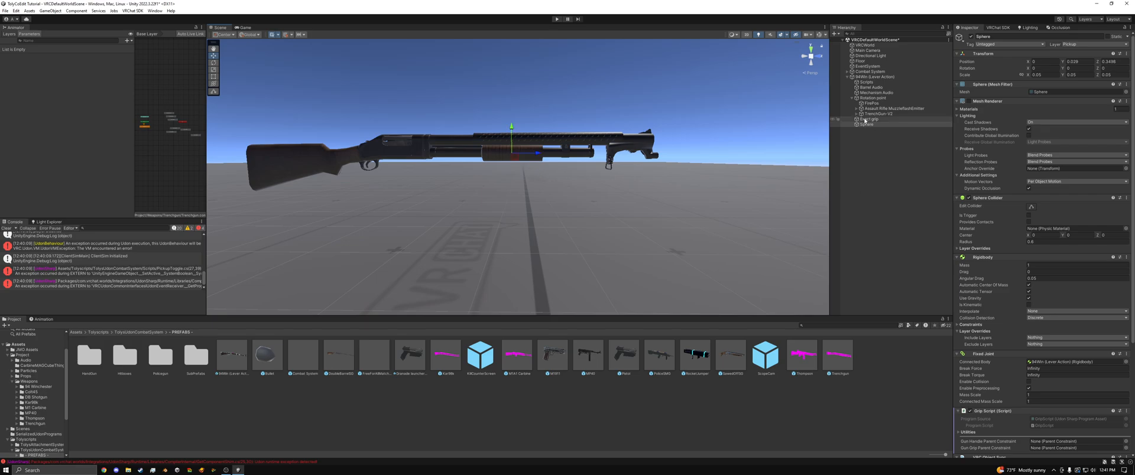
Assign the TrenchGun-V3 model as the Gun Animator in the Gun script on the Scripts object.
click(852, 97)
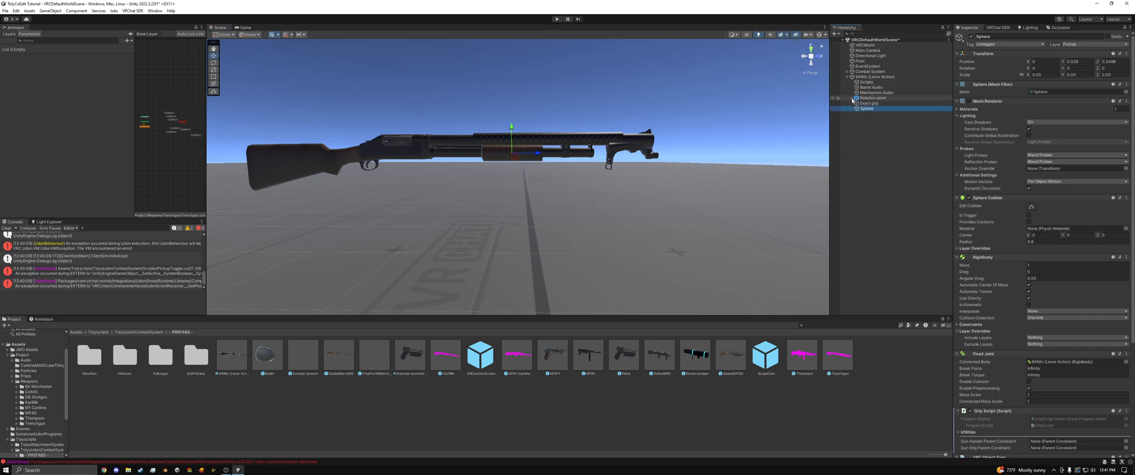
click(853, 98)
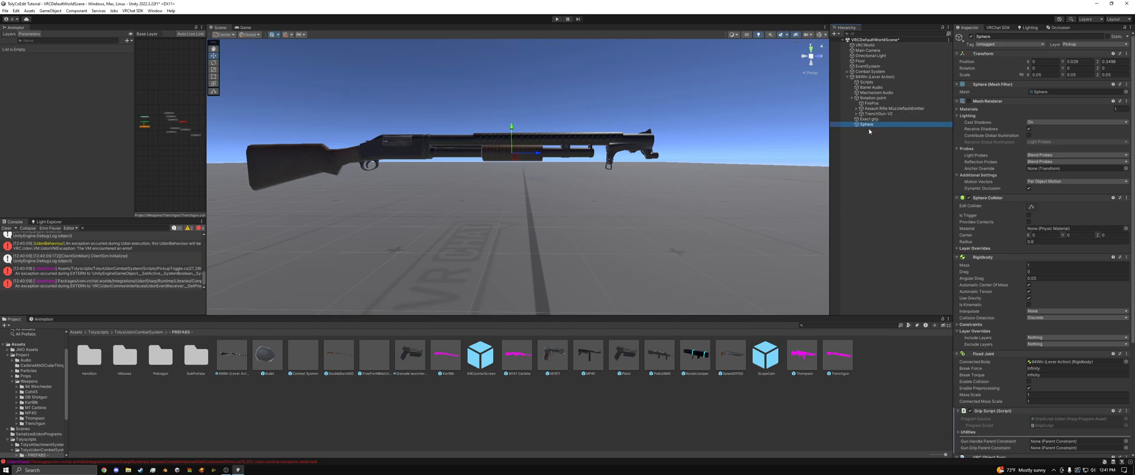
click(866, 83)
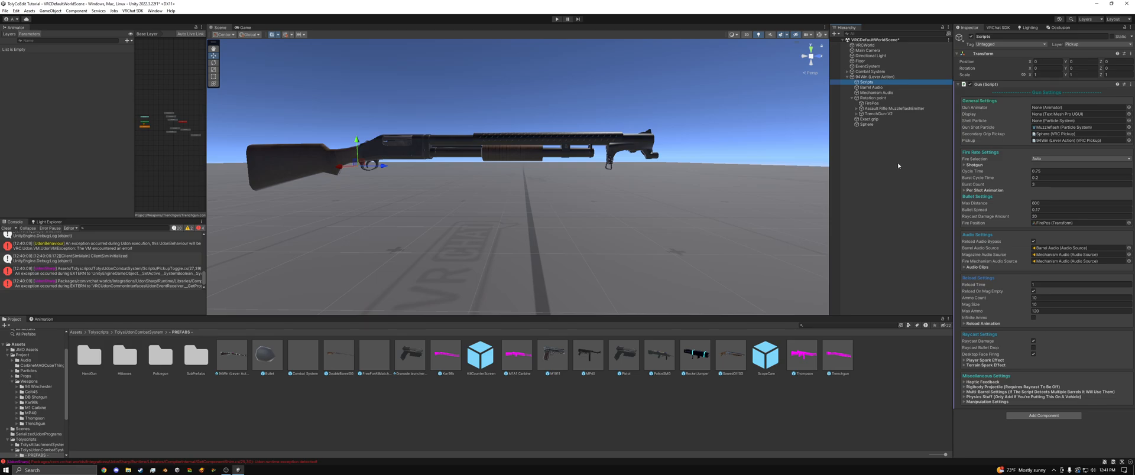
click(878, 115)
drag(879, 117, 1057, 110)
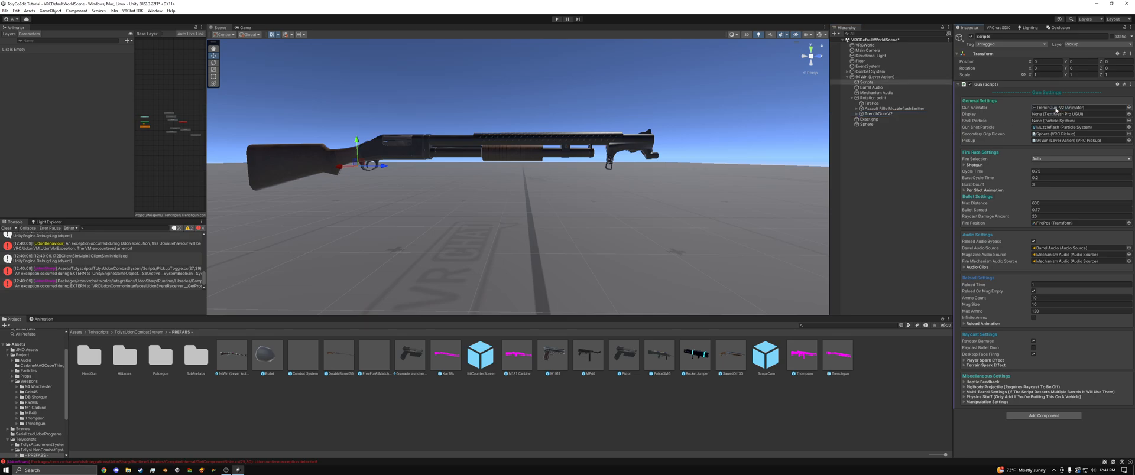
Assign MuzzleFlash as the Gun Shot Particle, and check the objects referenced by Secondary Grip Pickup and Pickup.
click(857, 108)
click(857, 109)
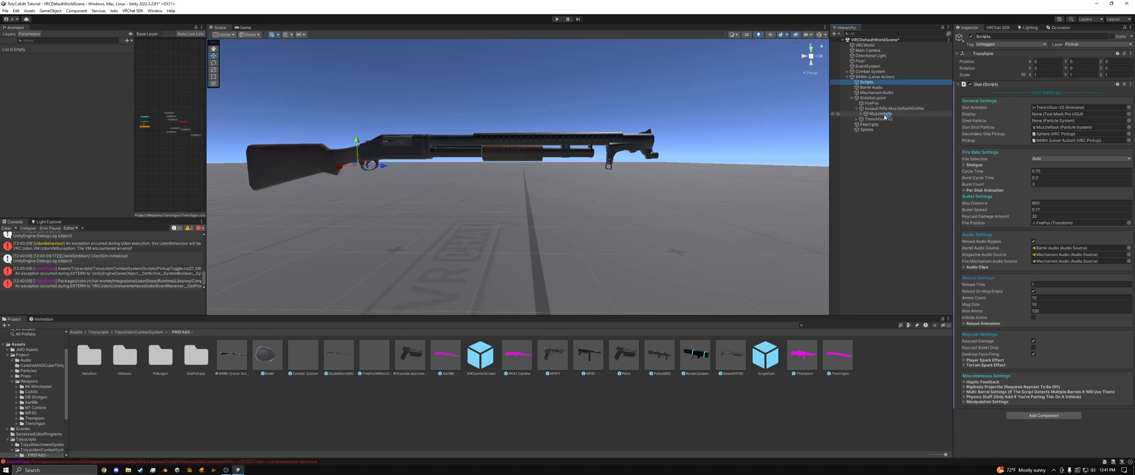
drag(884, 115, 1042, 128)
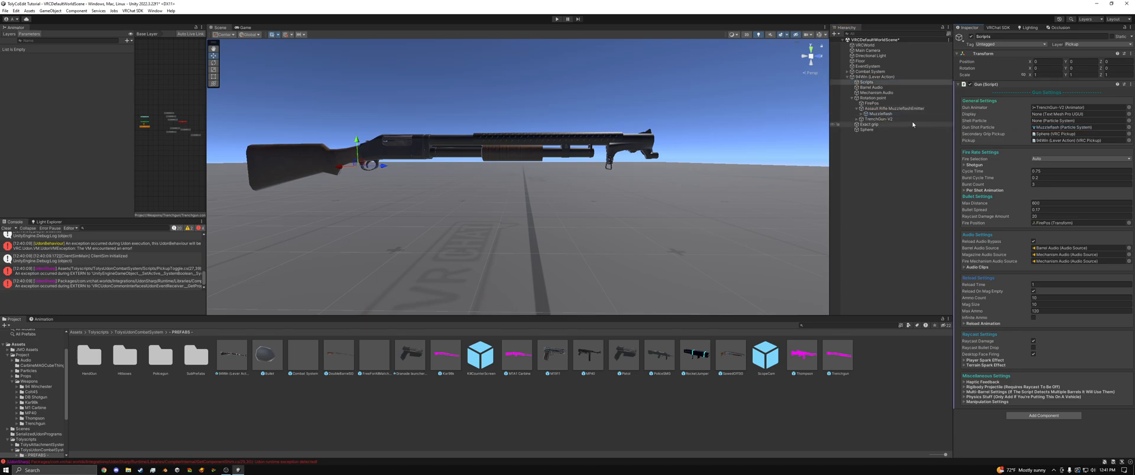
click(857, 109)
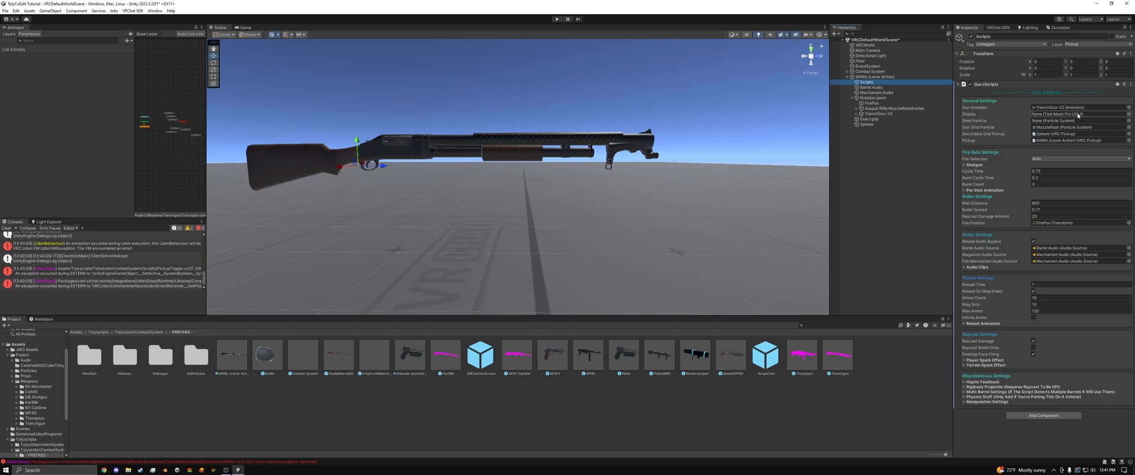
click(1052, 134)
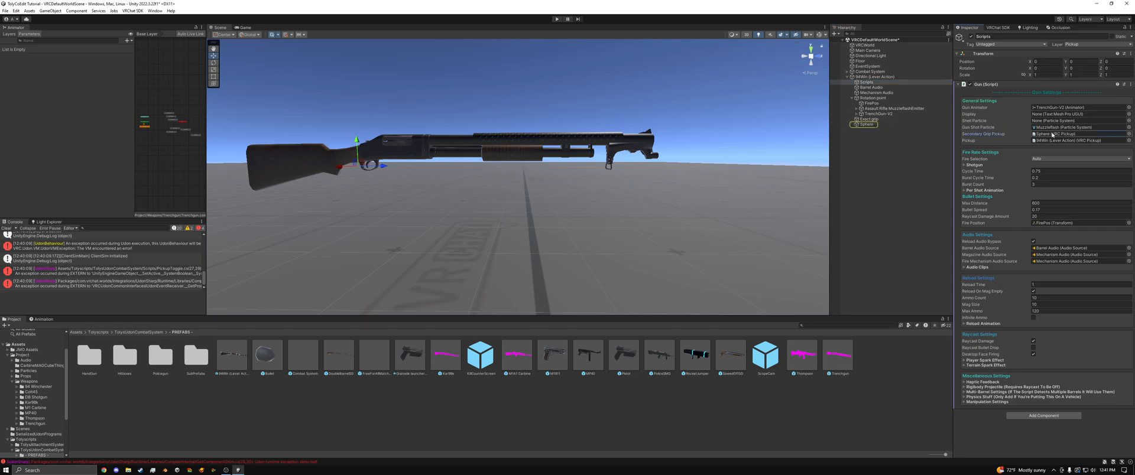
click(1052, 142)
click(1050, 135)
click(1051, 141)
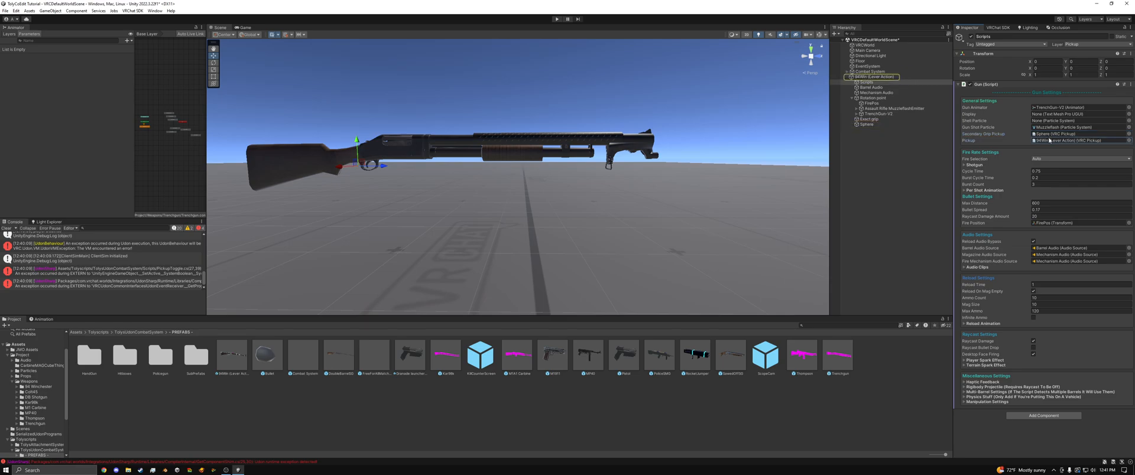
Enable the Shotgun option in the Gun script's fire rate settings and inspect its Pellet Count.
click(982, 166)
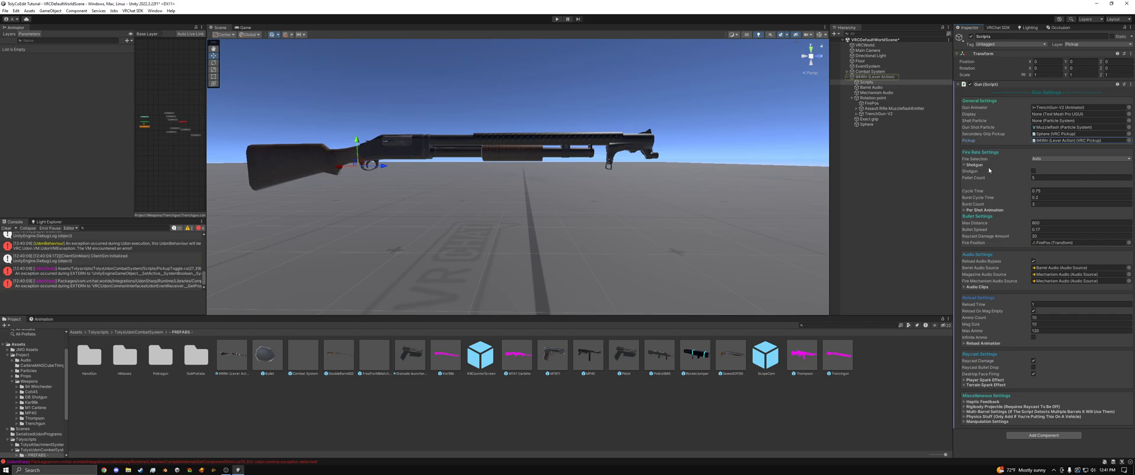
click(1034, 171)
click(1033, 178)
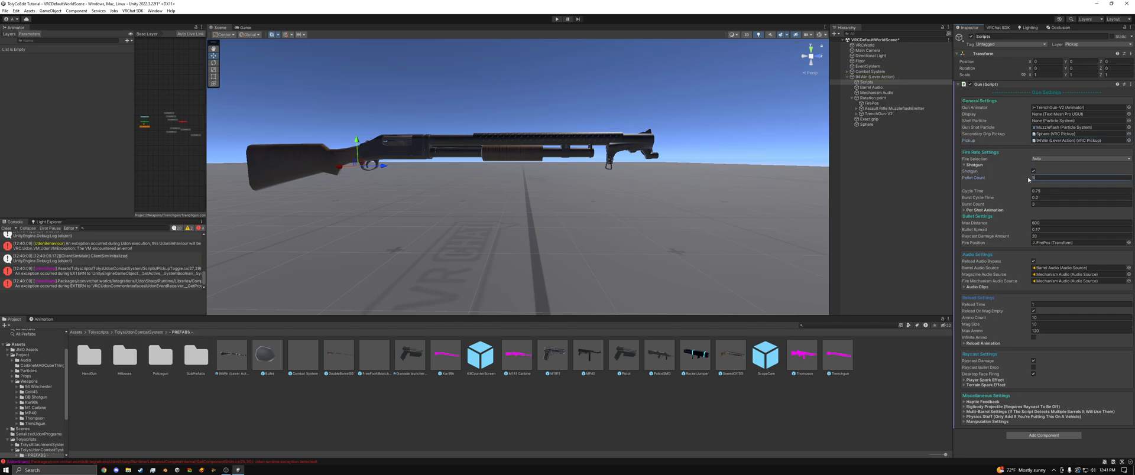
click(964, 165)
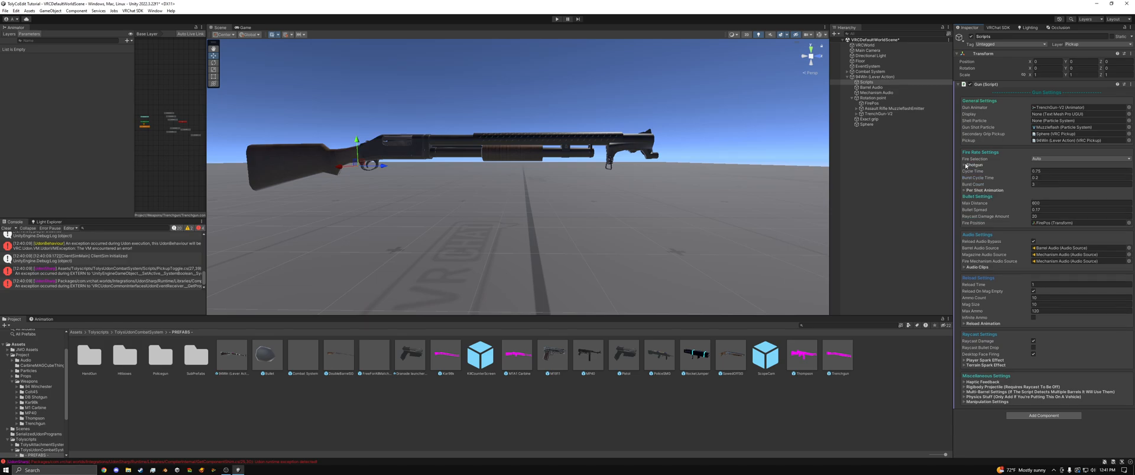
Check the Cycle Time, and enable basing the cycle on the animation in the Per Shot Animation settings.
click(1054, 171)
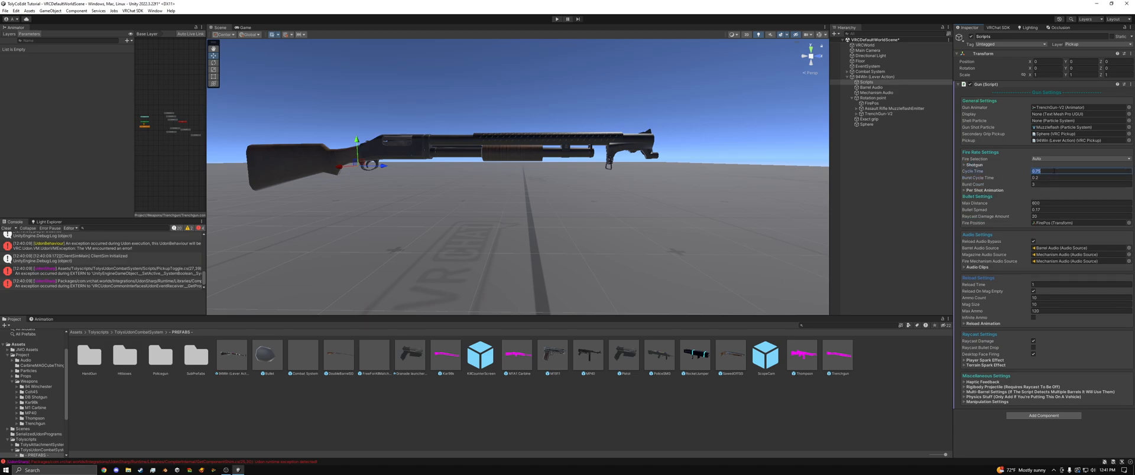
click(973, 191)
click(1034, 196)
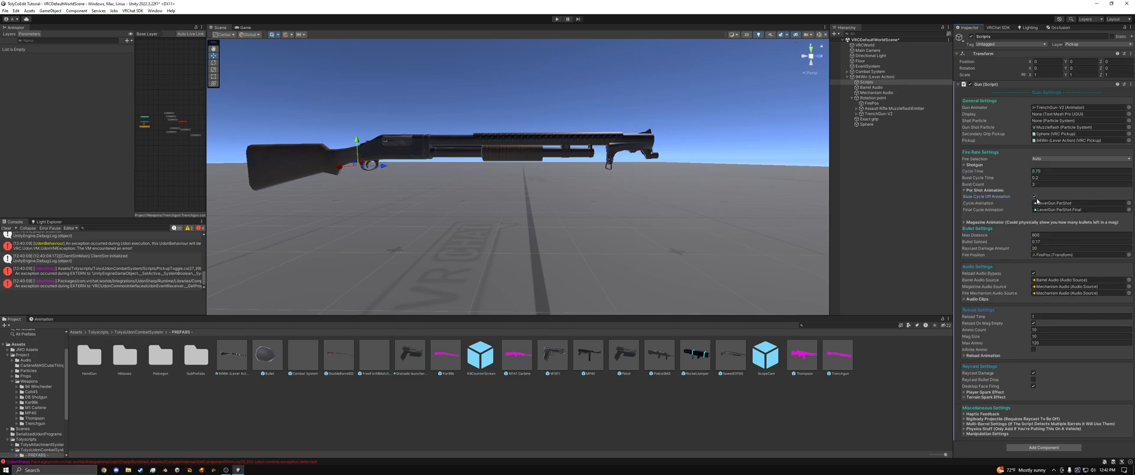
Set the Gun script's Cycle Animation to DB Shoot Final and its Final Cycle Animation to SingleShellBackup.
click(1129, 204)
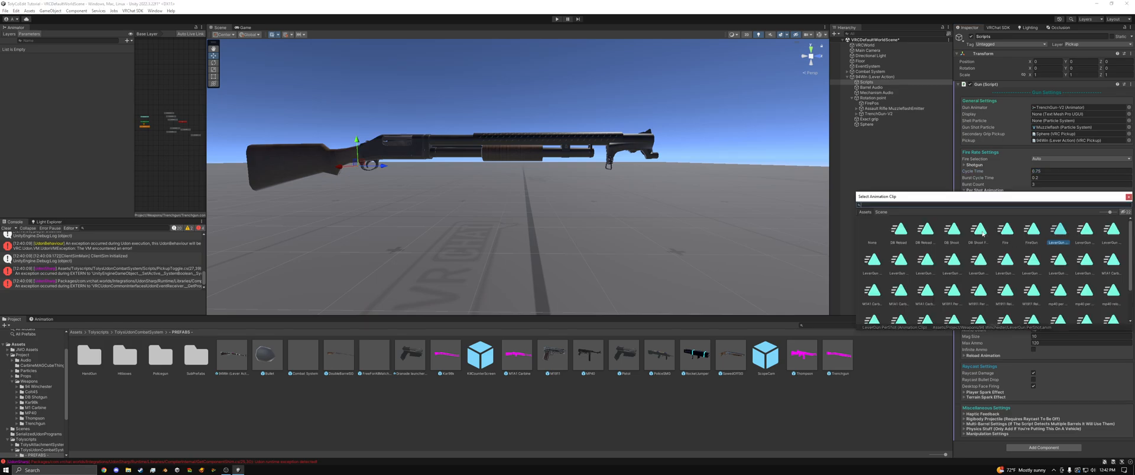
click(979, 231)
double_click(980, 231)
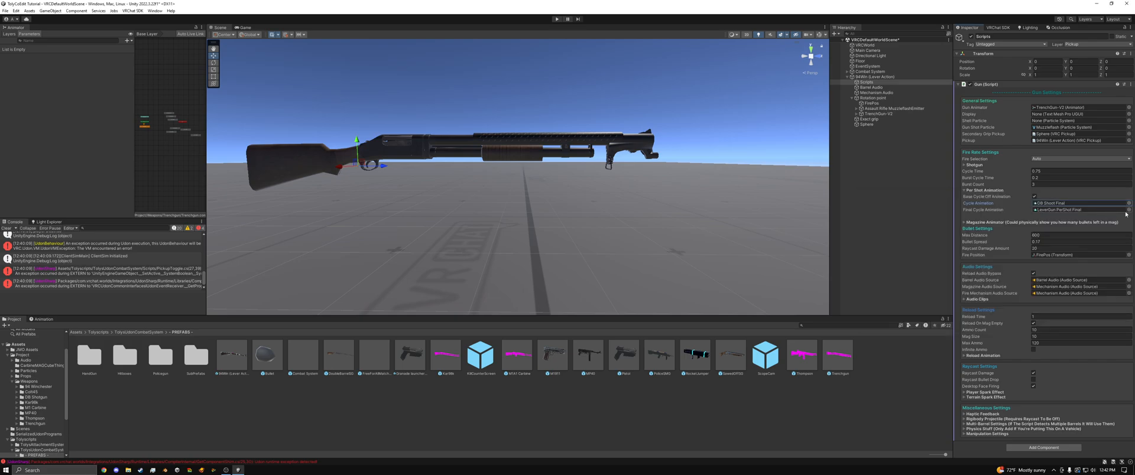
click(1128, 211)
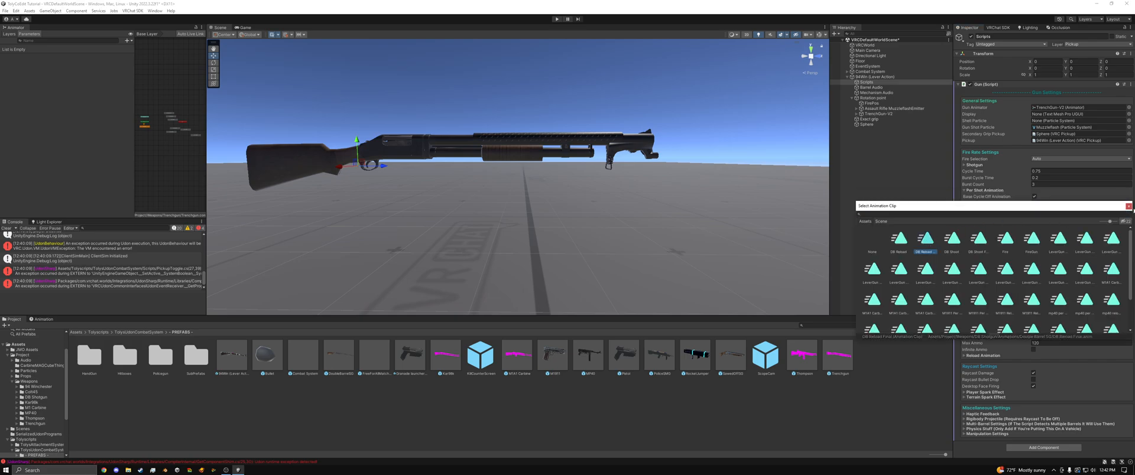
scroll(985, 260, down, 2)
click(979, 284)
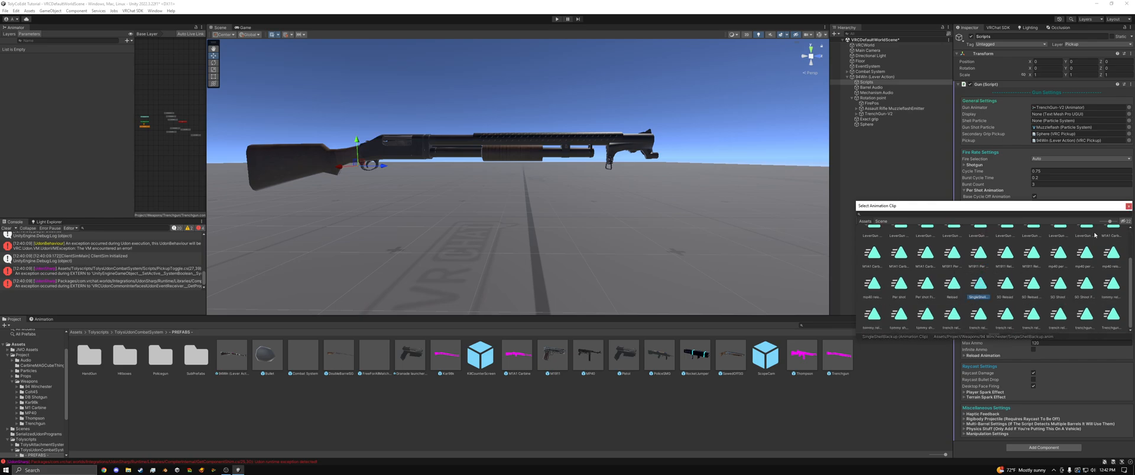
click(1129, 206)
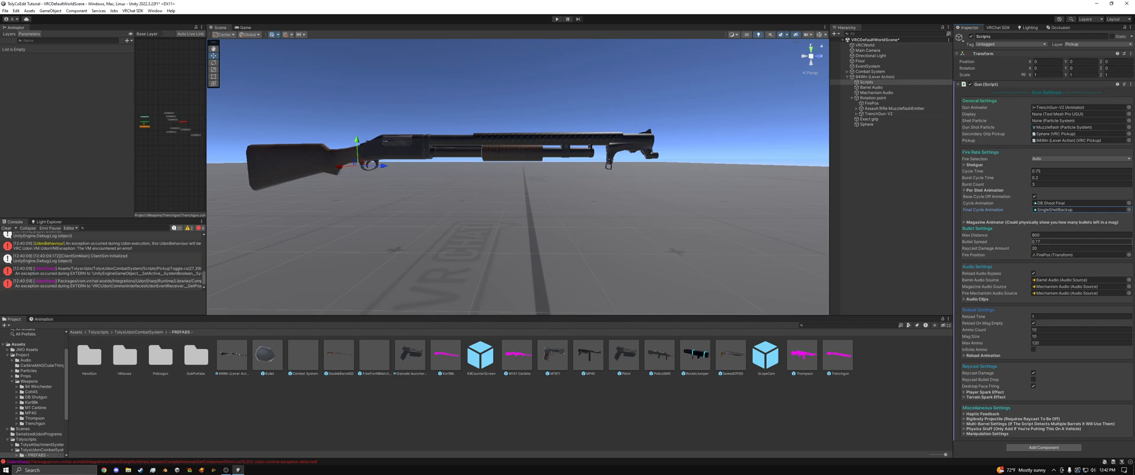
Set the Bullet Spread to 2 in the Gun script and review its assigned Audio Clips.
click(1048, 244)
drag(1048, 245, 1022, 243)
text(2)
click(965, 300)
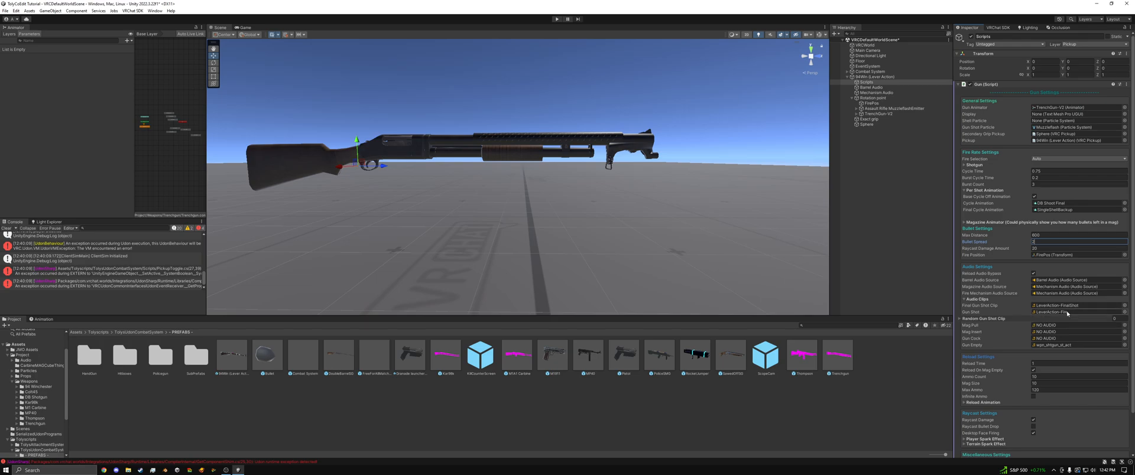
scroll(992, 310, down, 3)
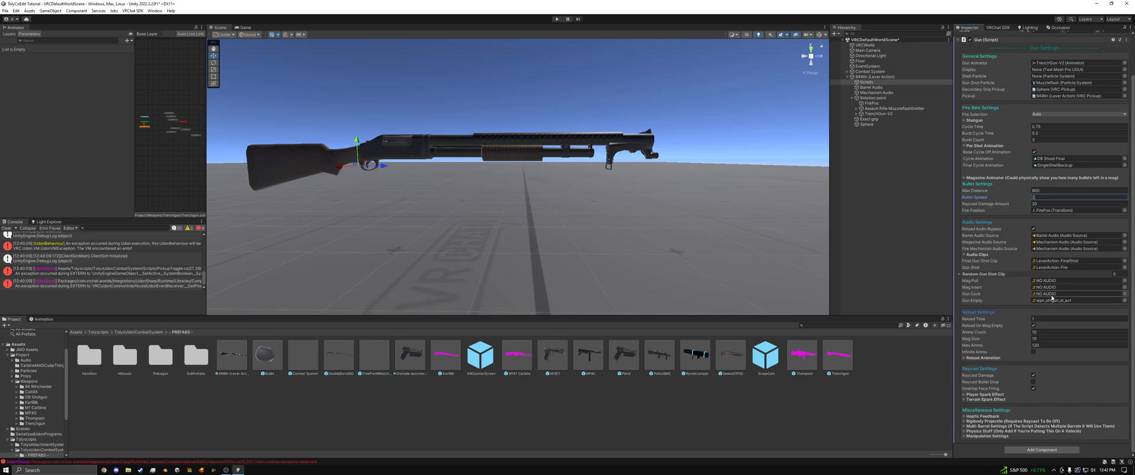
Check the Gun script's Reload Animation settings, locate the referenced LeverGun Reload Shell 1 clip, and view its keyframes in the Animation window.
click(971, 359)
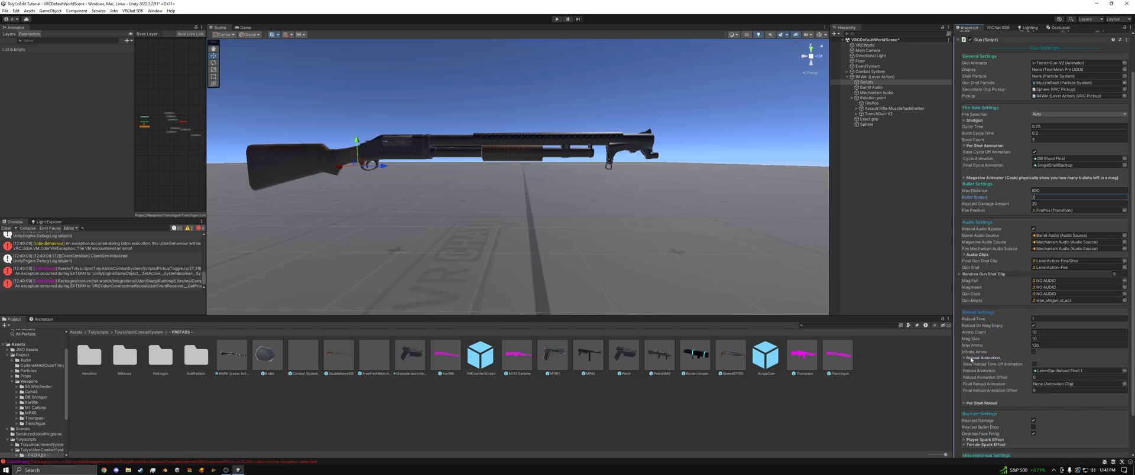
scroll(1017, 394, down, 3)
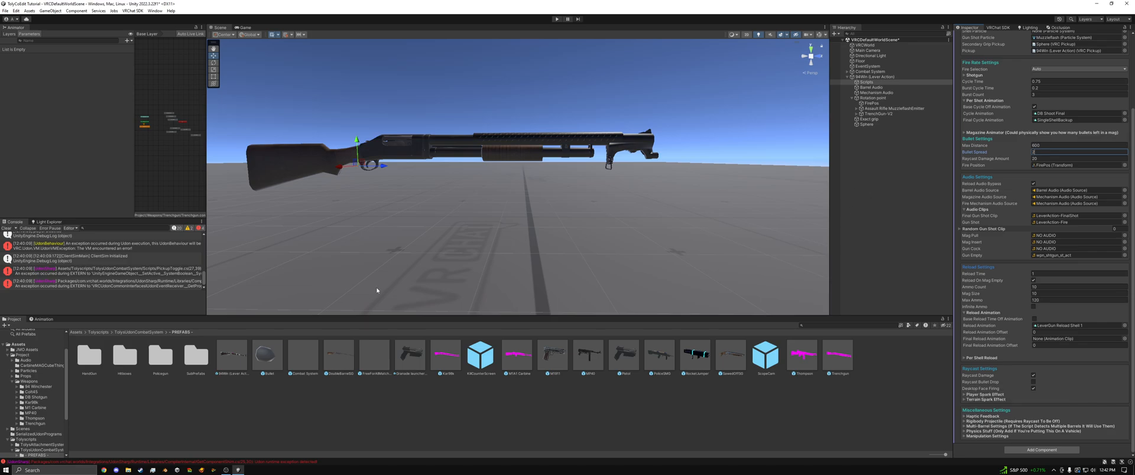
click(39, 319)
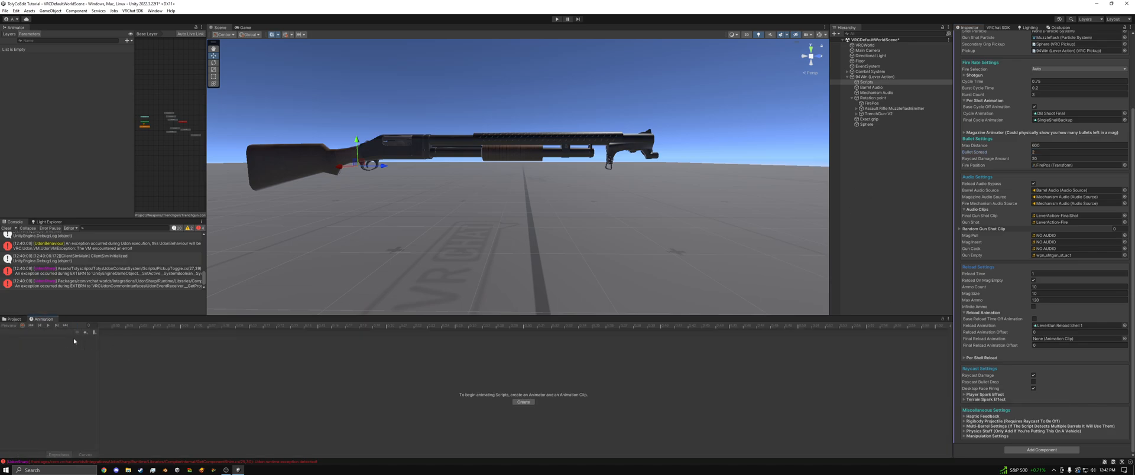
click(13, 320)
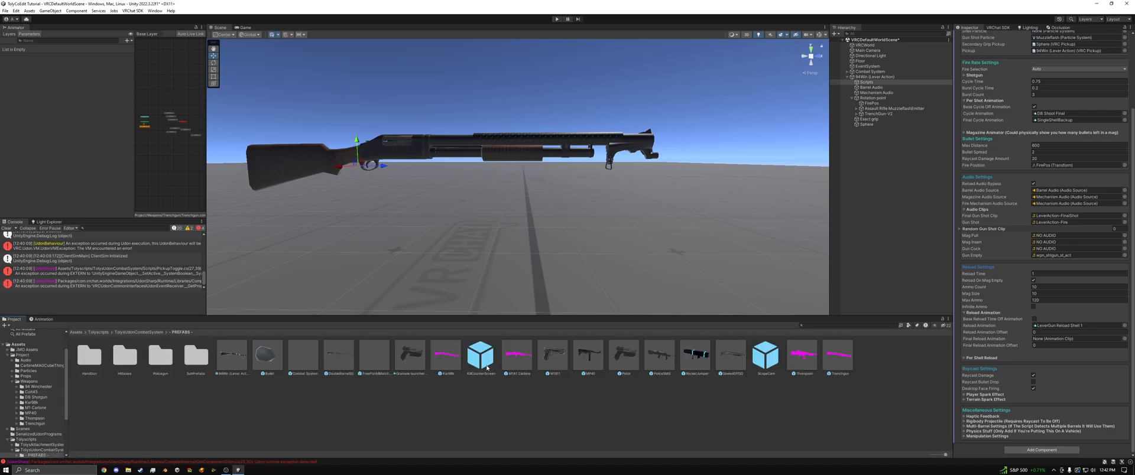
click(1077, 326)
click(420, 358)
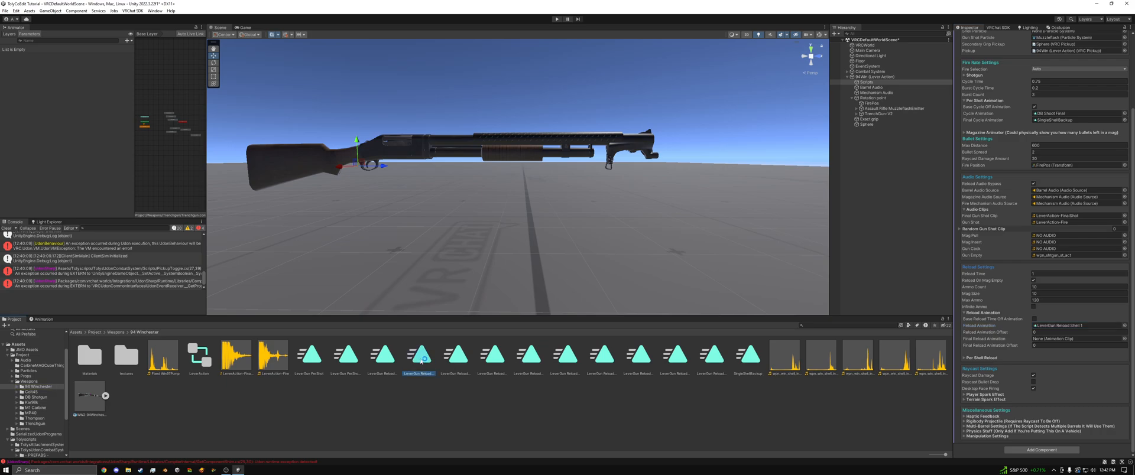
click(42, 319)
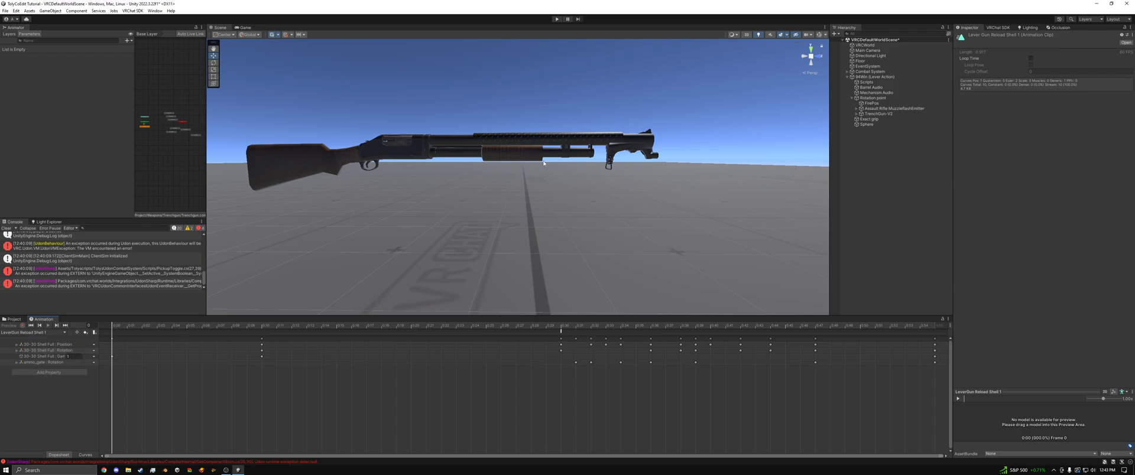
Add an animation event near the start of the LeverGun Reload Shell 1 clip and inspect its Function and String fields.
click(162, 326)
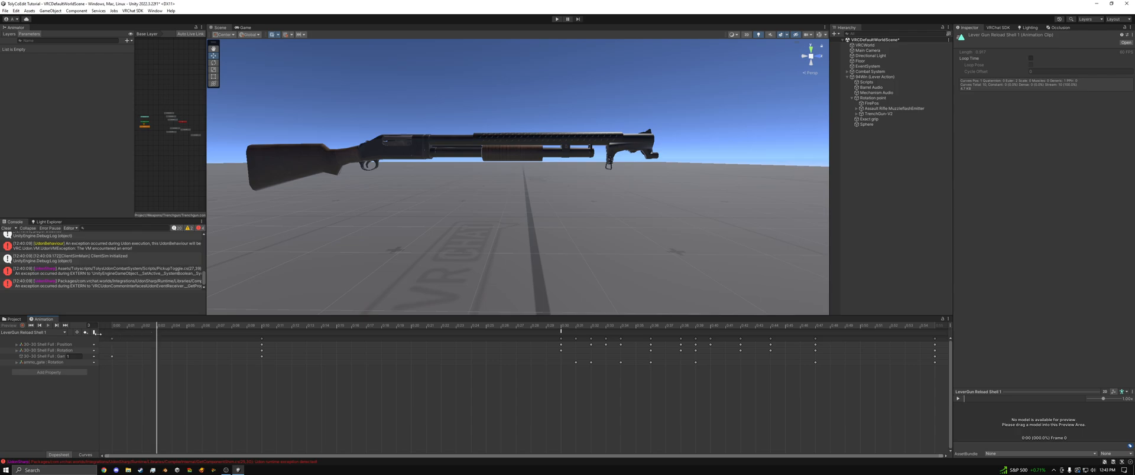
click(95, 332)
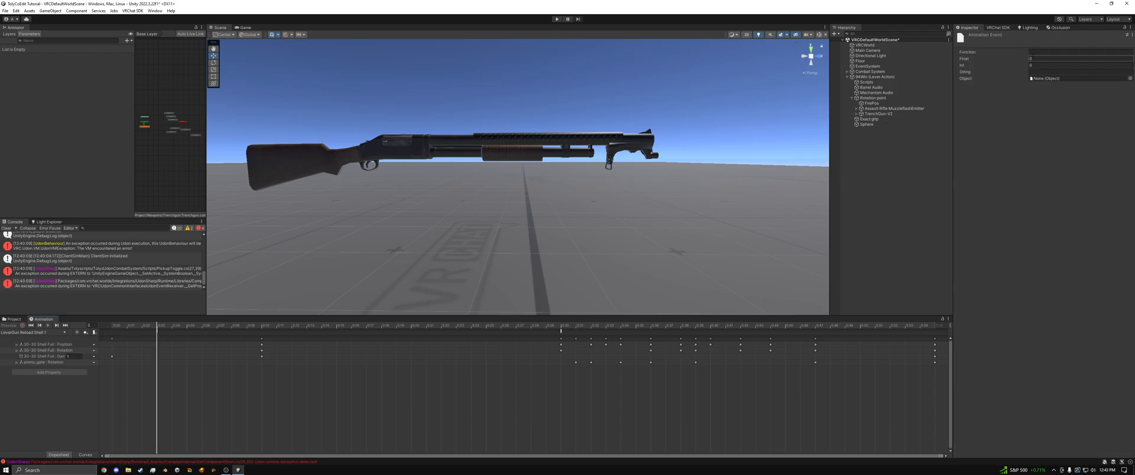
click(1039, 52)
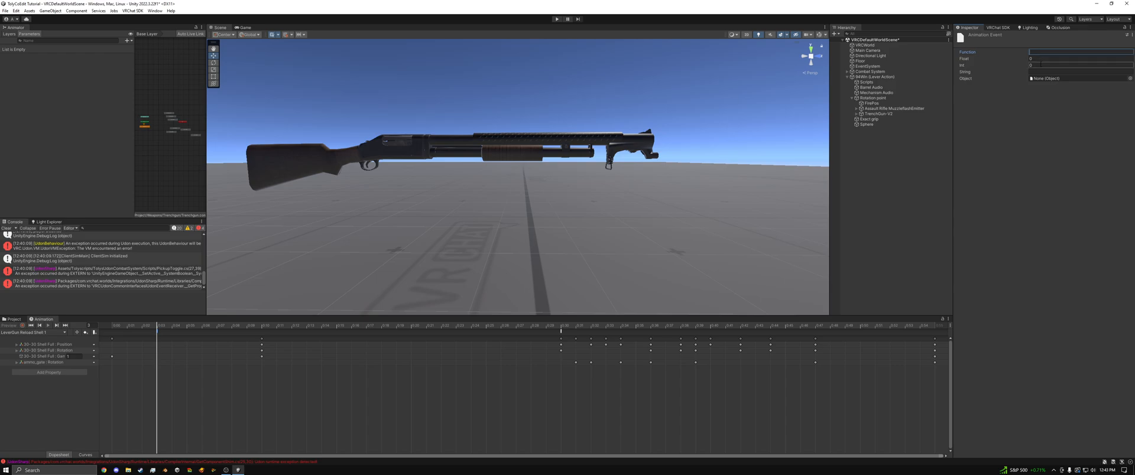
click(1043, 71)
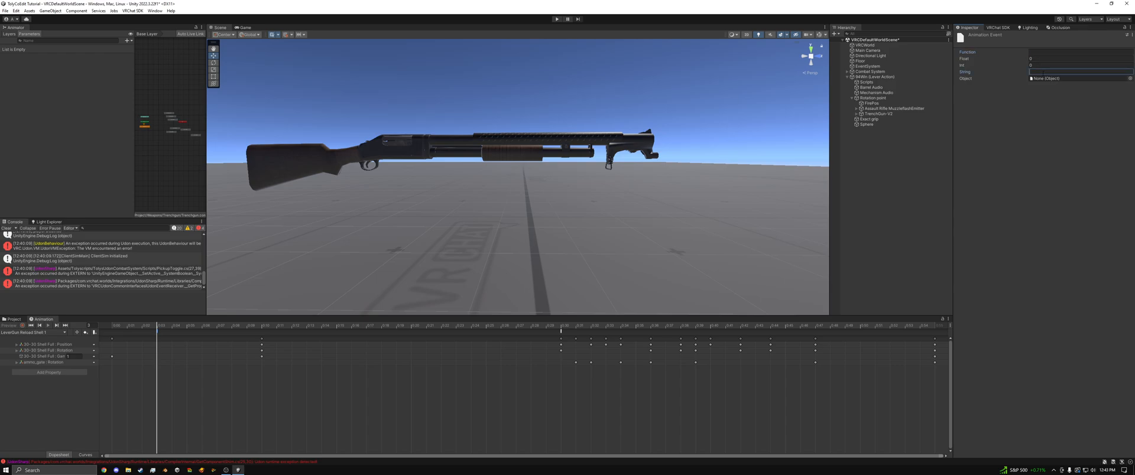
click(187, 325)
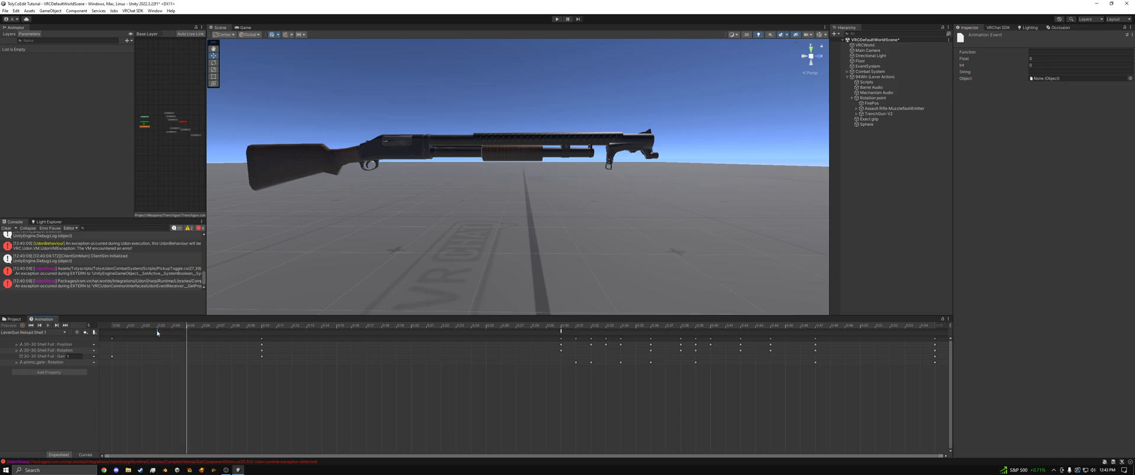
click(158, 332)
Delete the 94Win (Lever Action) gun with all its child objects from the scene.
click(14, 319)
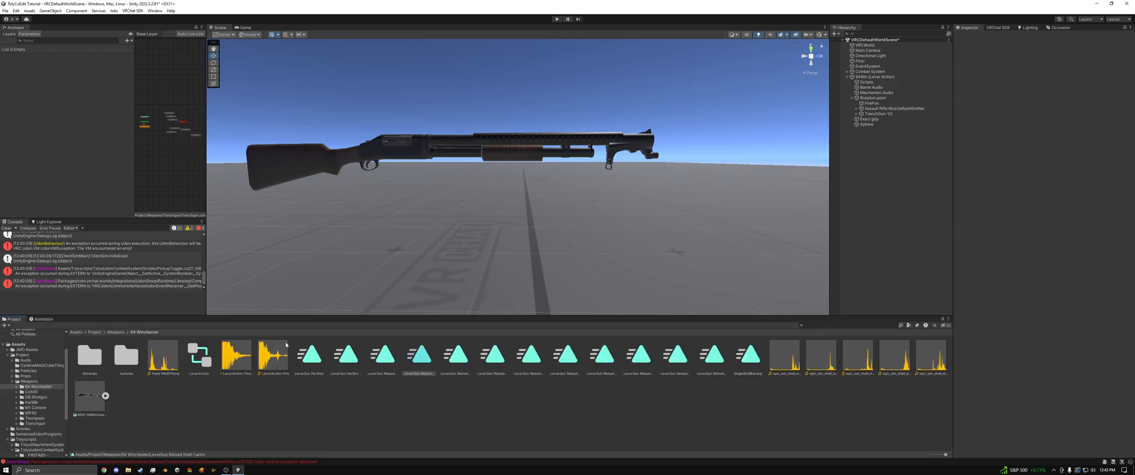
click(881, 76)
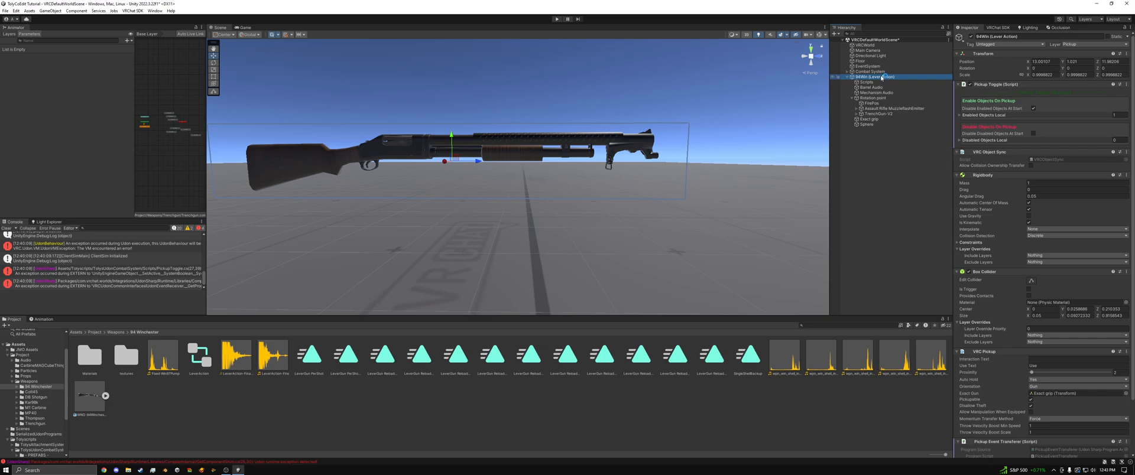
key(Delete)
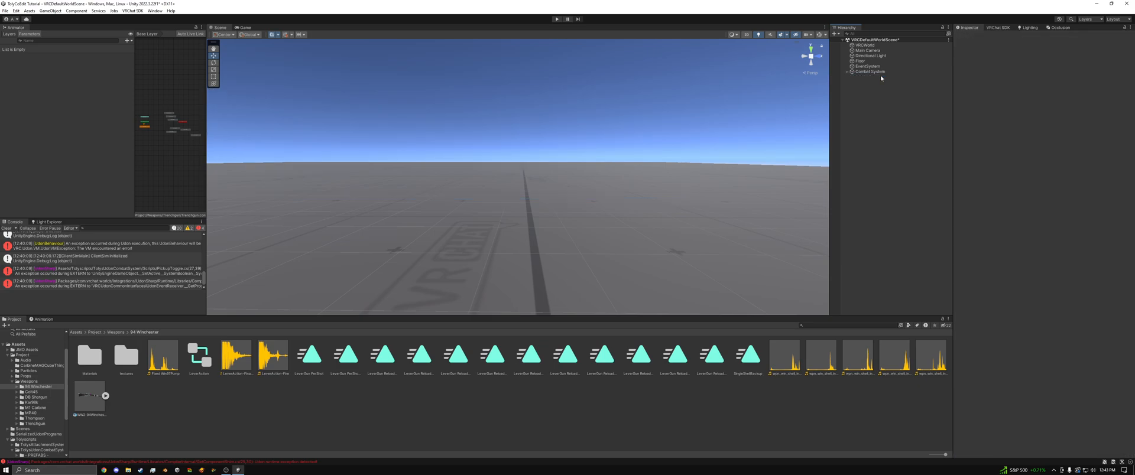